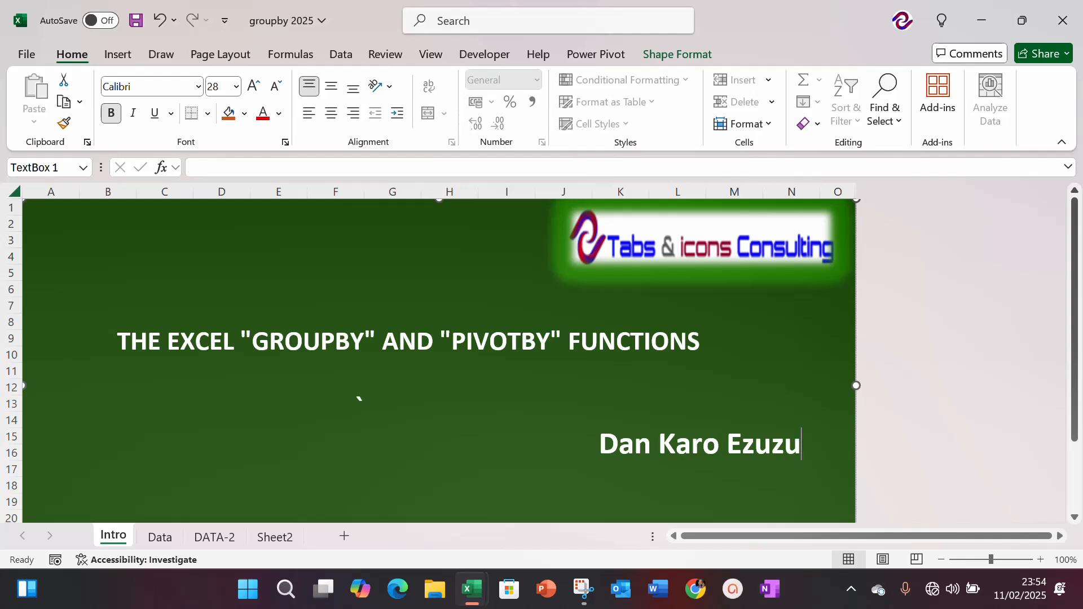
Step: Open the Data sheet and examine the column headers of the consolidated report
left_click(164, 540)
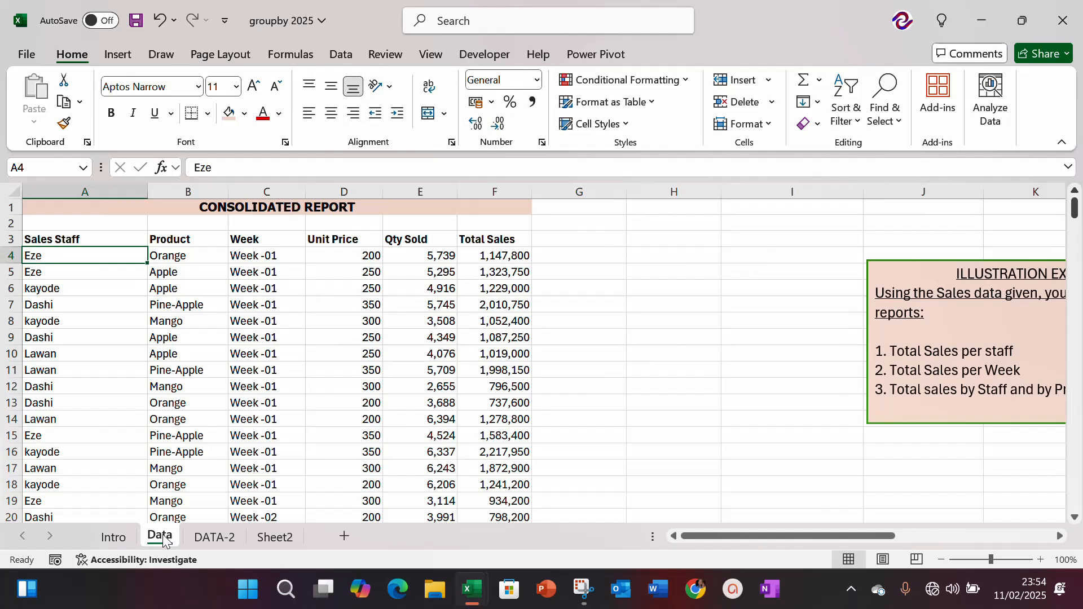
key("Up")
key("Right")
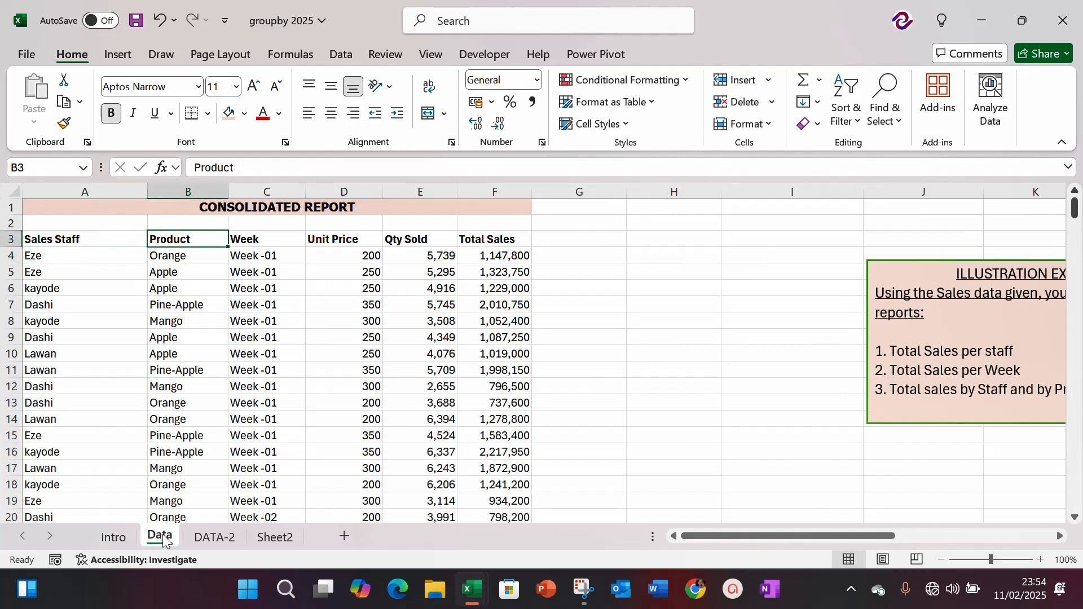
key("Right")
key("Right")
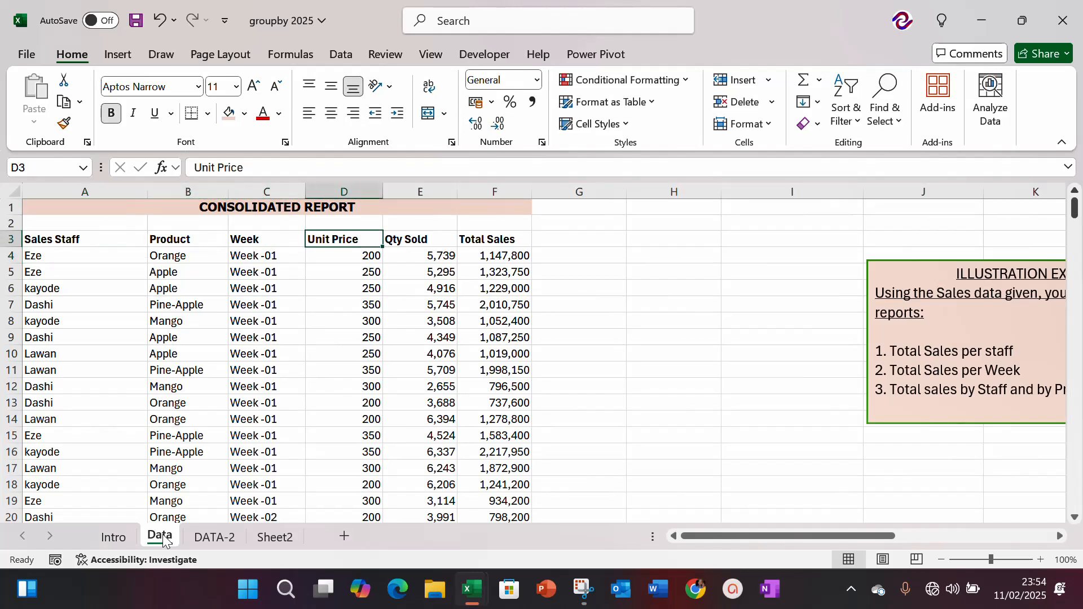
key("Right")
key("Right")
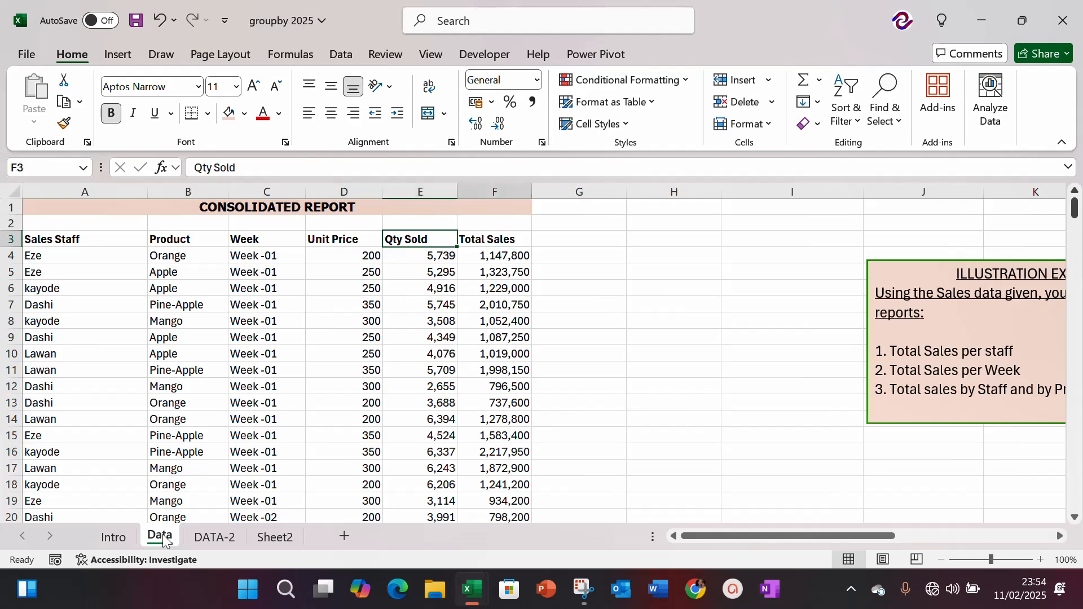
key("Right")
key("Right")
key("Right")
key("Right")
key("Right")
key("Right")
key("Right")
key("Right")
key("Right")
key("Right")
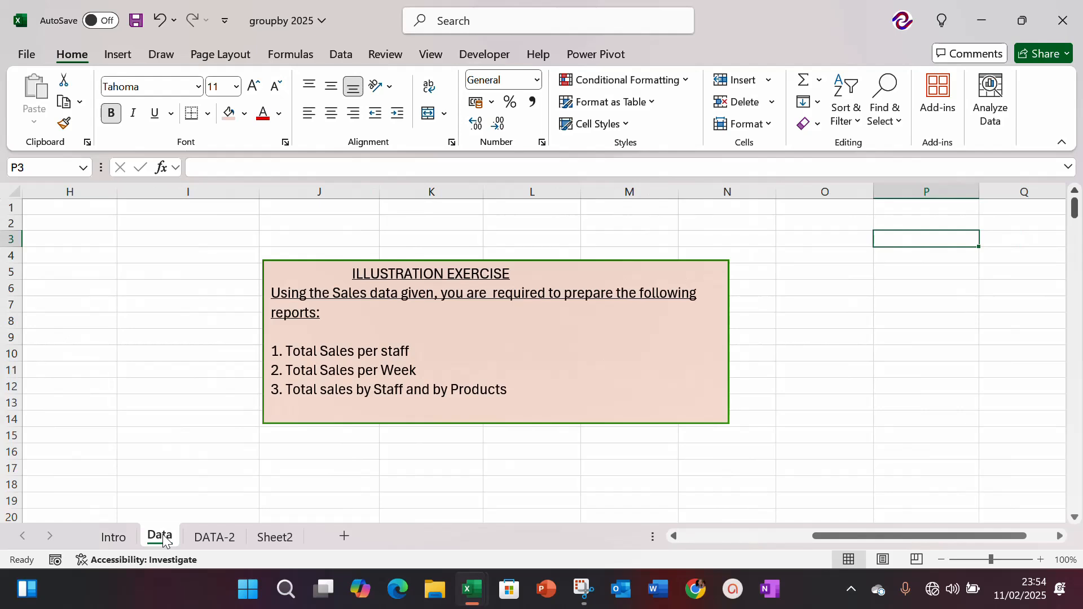
Step: Review the illustration exercise box beside the data for the reports that must be prepared
key("Left")
key("Left")
key("Left")
key("Left")
key("Left")
key("Left")
key("Left")
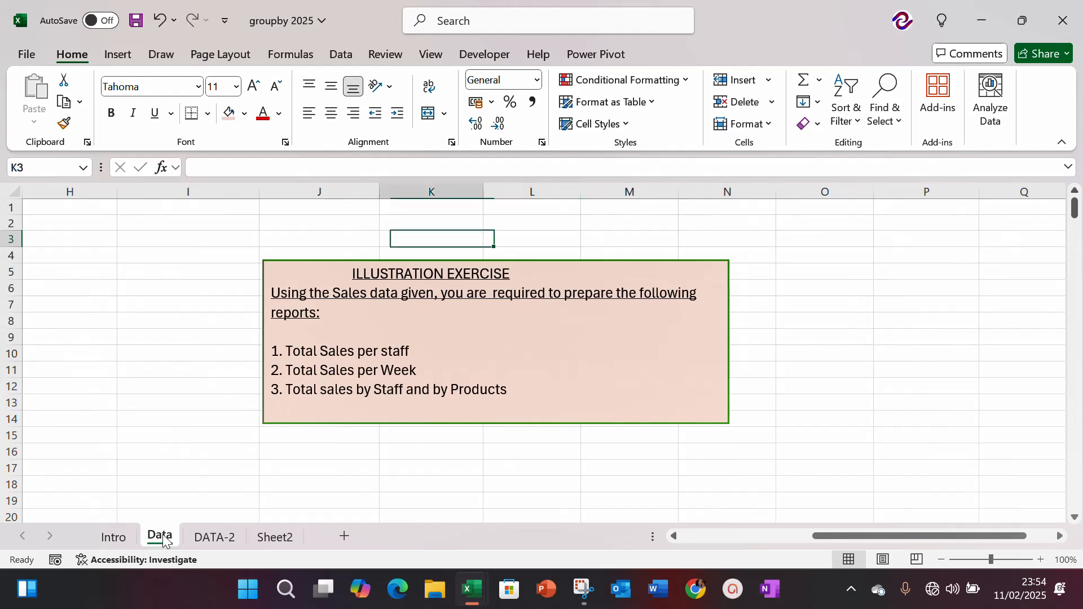
key("Left")
key("Left")
key("Left")
key("Left")
key("Left")
key("Left")
key("Left")
key("Left")
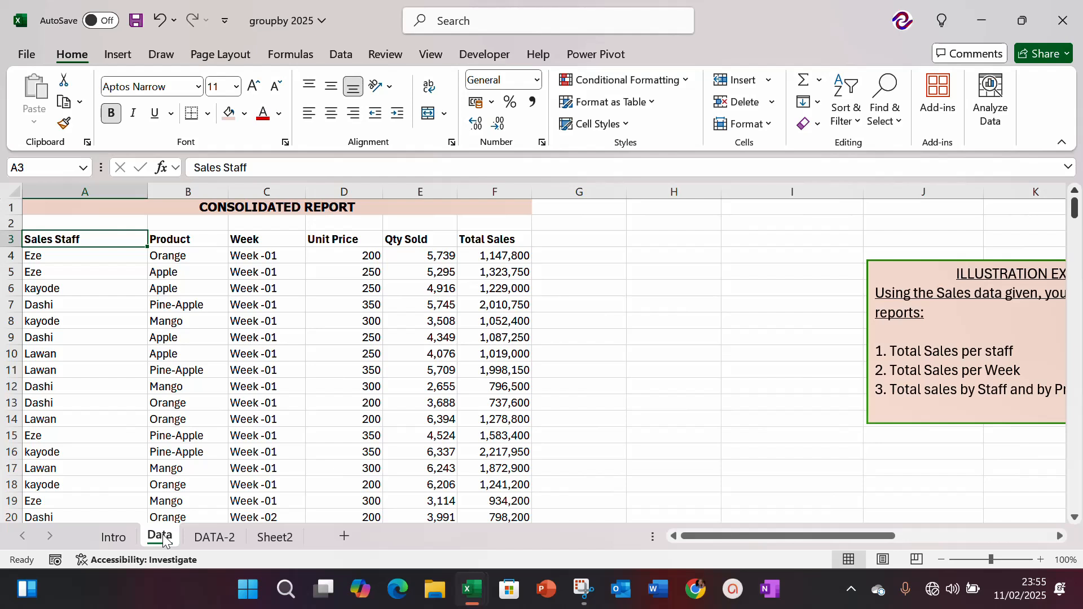
key("Down")
key("Right")
key("Up")
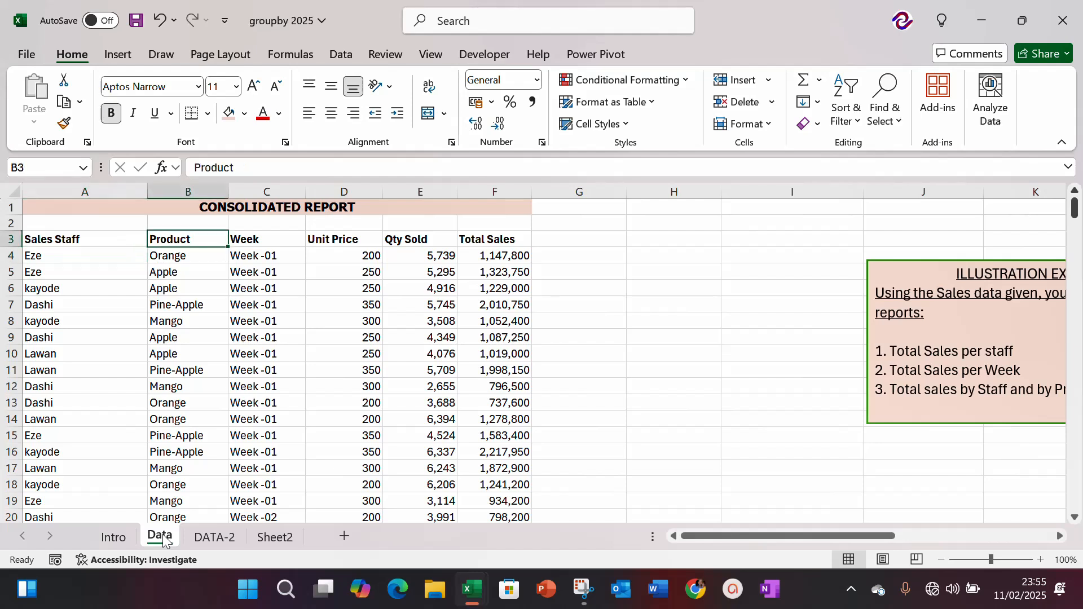
key("Left")
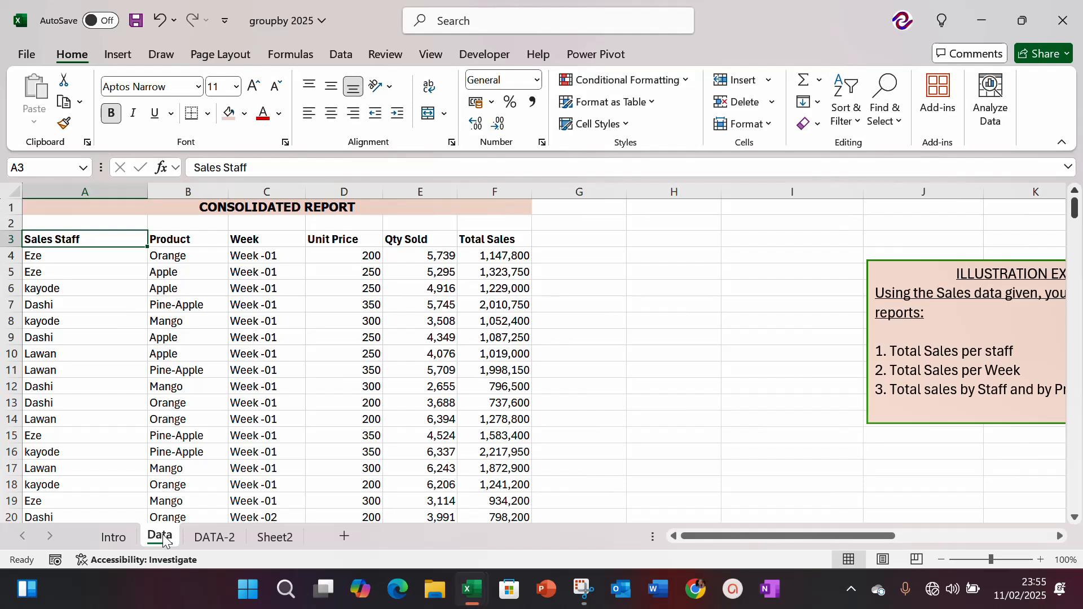
key("Down")
key("Right")
key("Up")
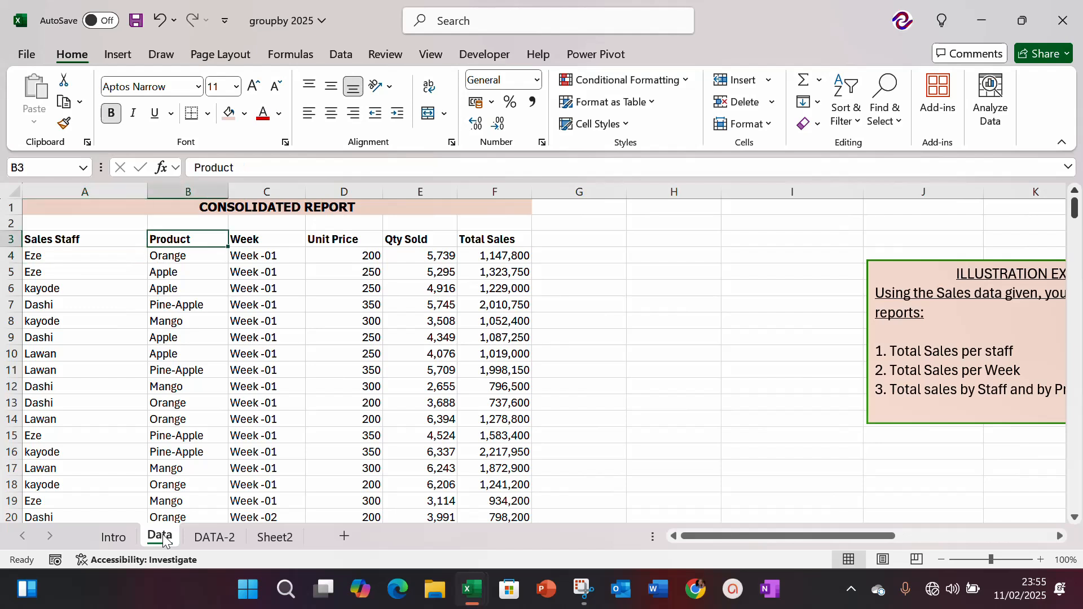
Step: Convert the consolidated report range A3:F163 into an Excel table with headers
key("Down")
key("Down")
key("Down")
key("Down")
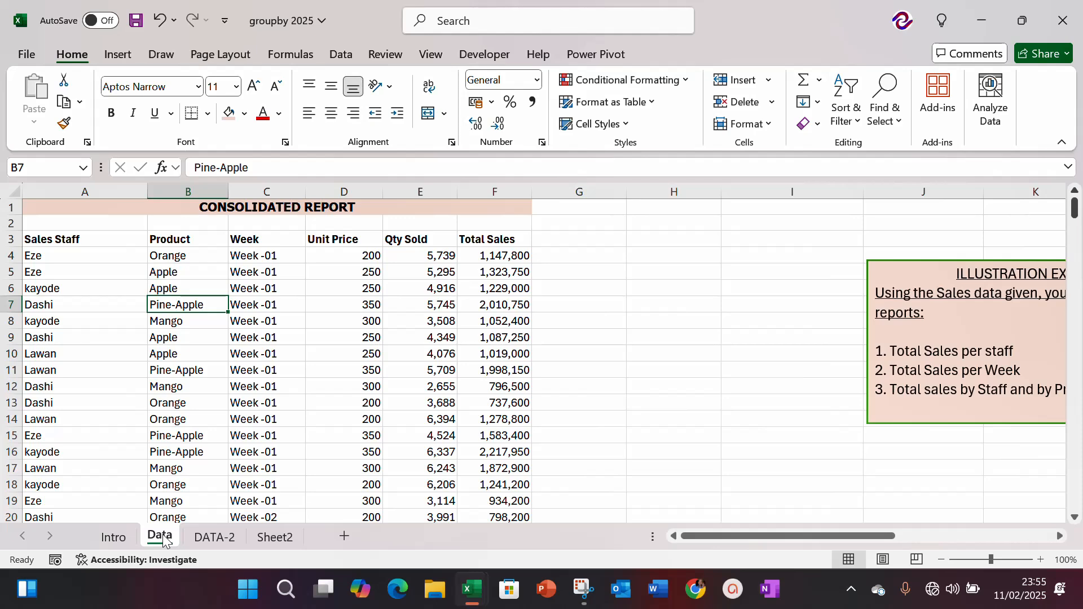
key("ctrl+t")
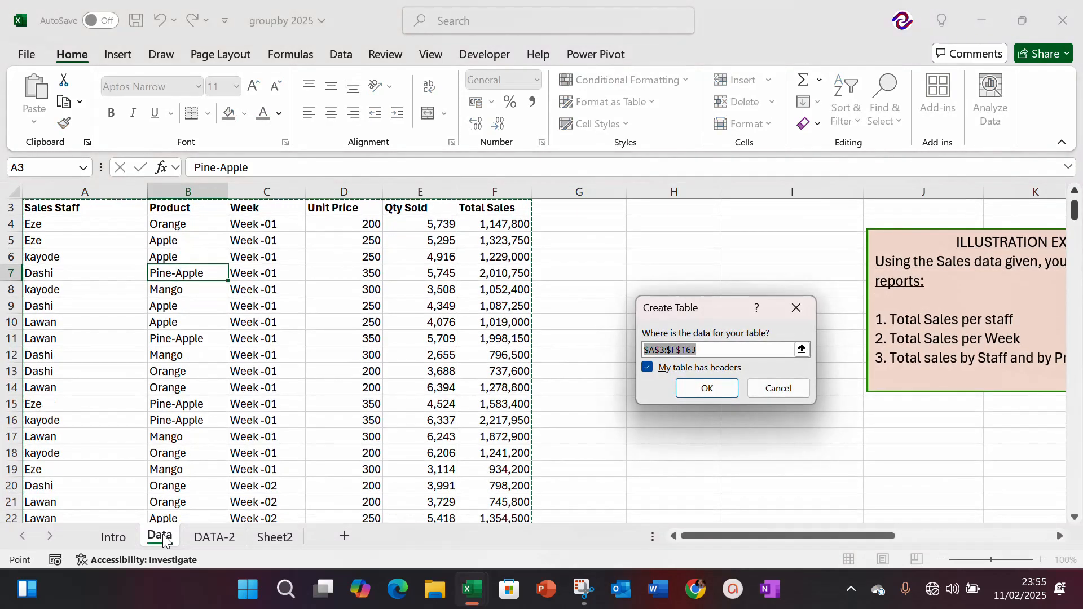
key("Return")
key("Up")
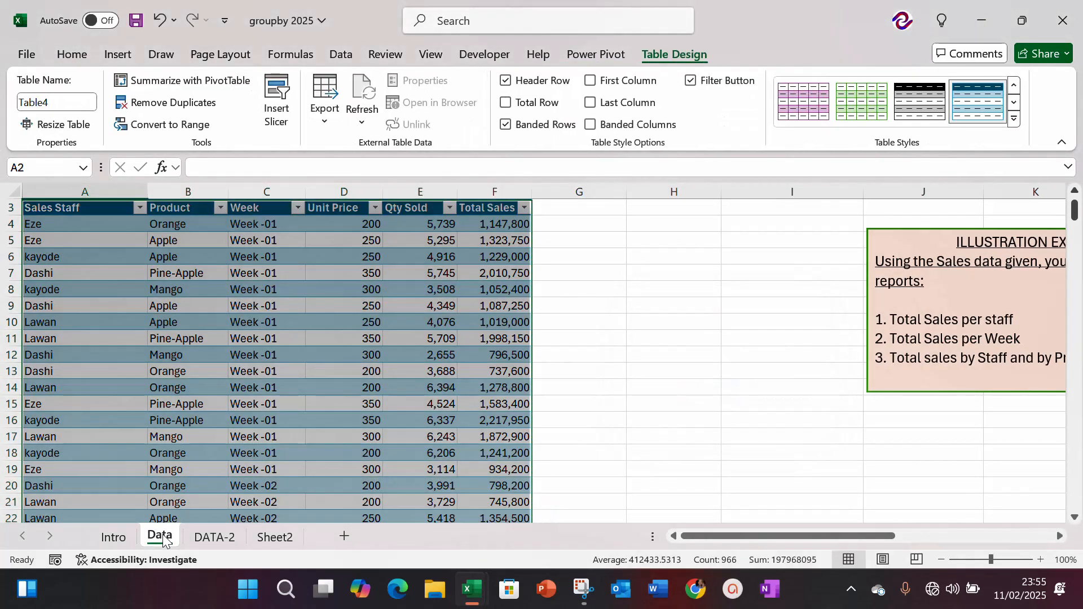
key("Up")
Step: Start a GROUPBY formula in cell H4 beside the sales table
key("Down")
key("Down")
key("Down")
key("Right")
key("Right")
key("Right")
key("Right")
key("Right")
key("Right")
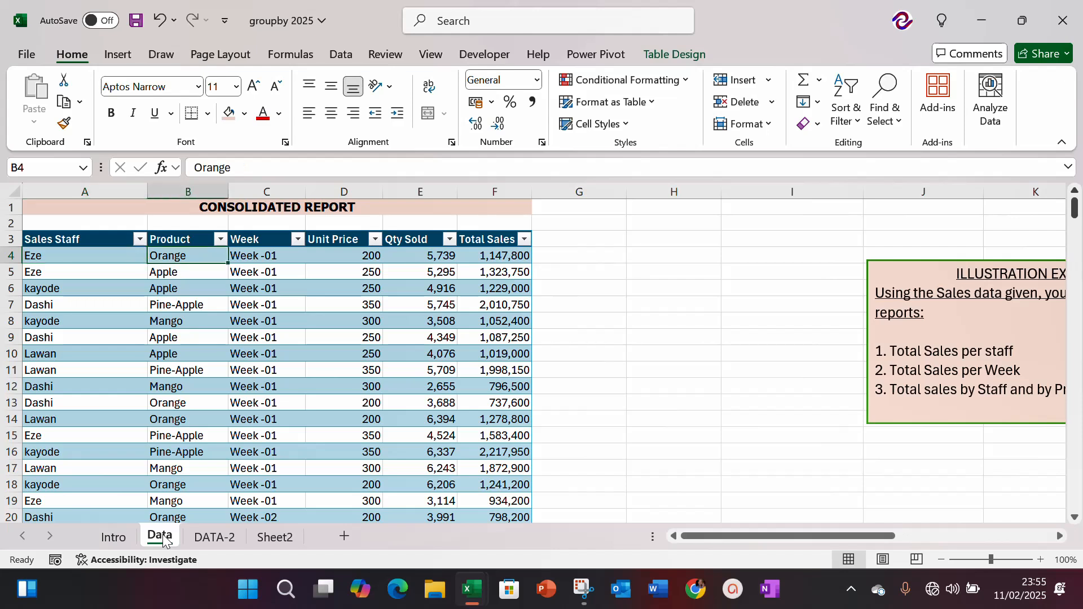
key("Right")
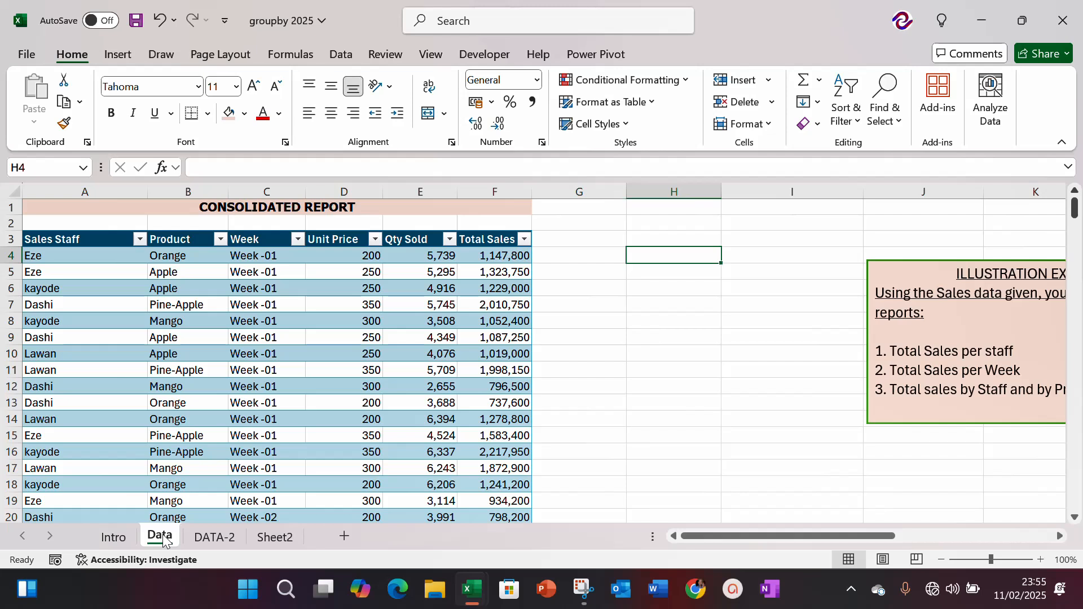
key("Down")
key("Up")
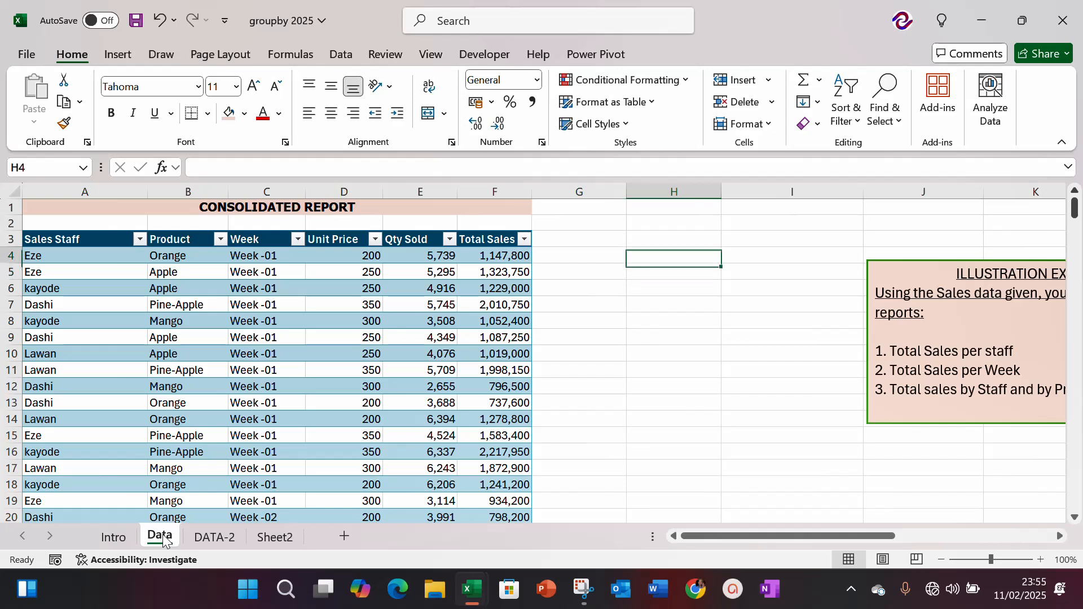
key("Up")
key("Left")
key("Right")
key("Down")
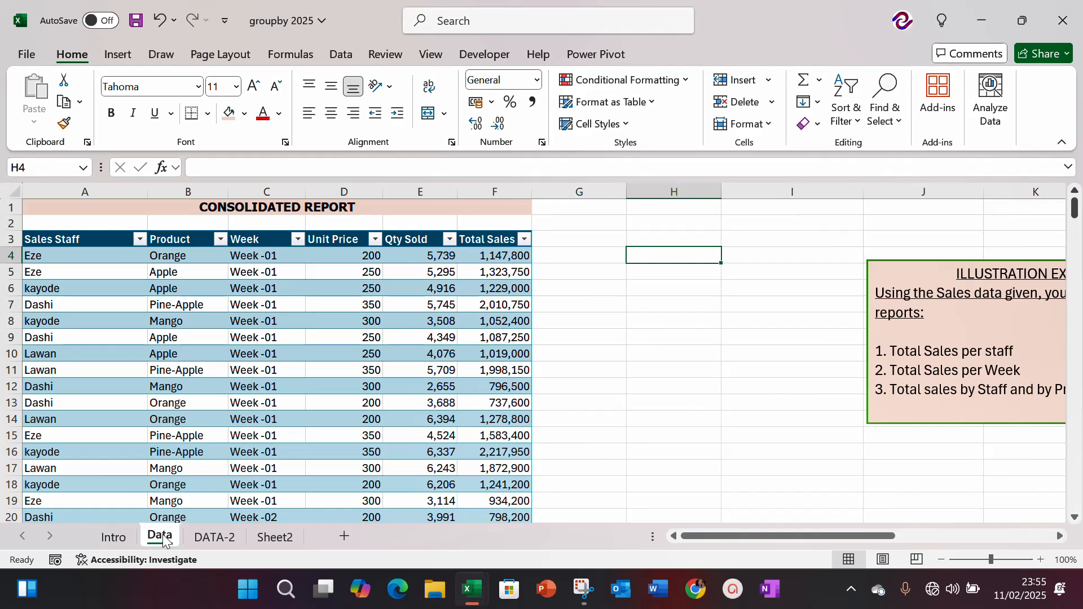
type("=")
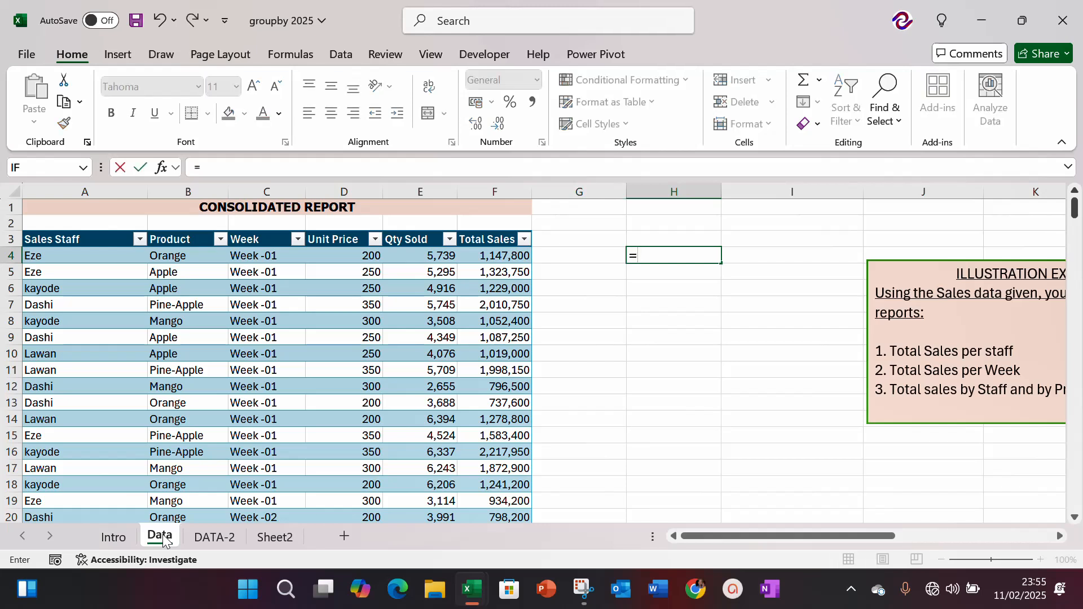
type("GROUP")
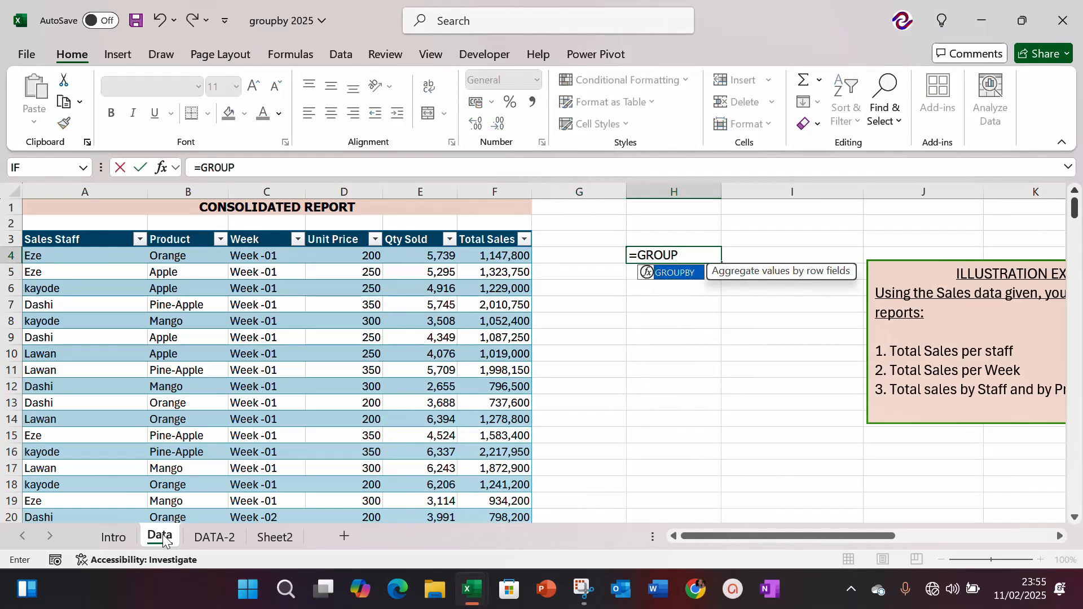
key("Tab")
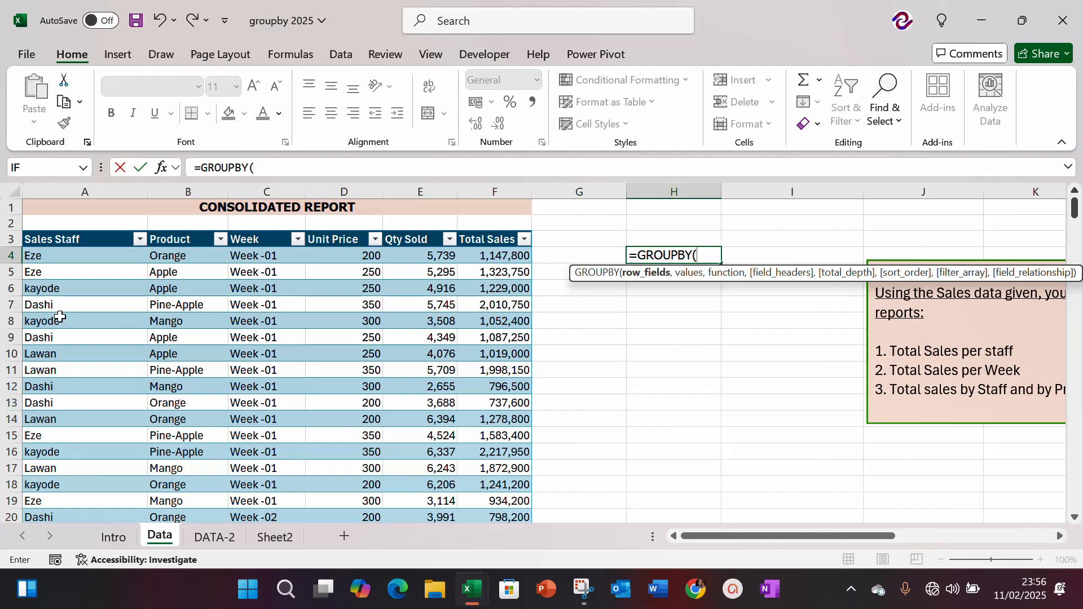
Step: Set the formula's row fields to the whole Sales Staff column, including its header
left_click(55, 237)
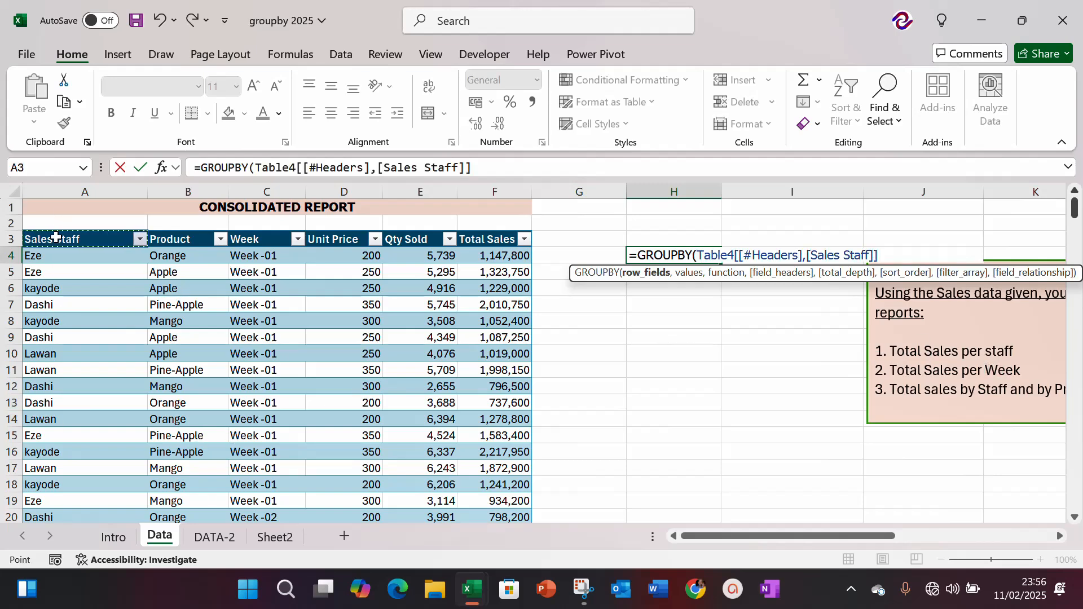
key("ctrl+shift+Down")
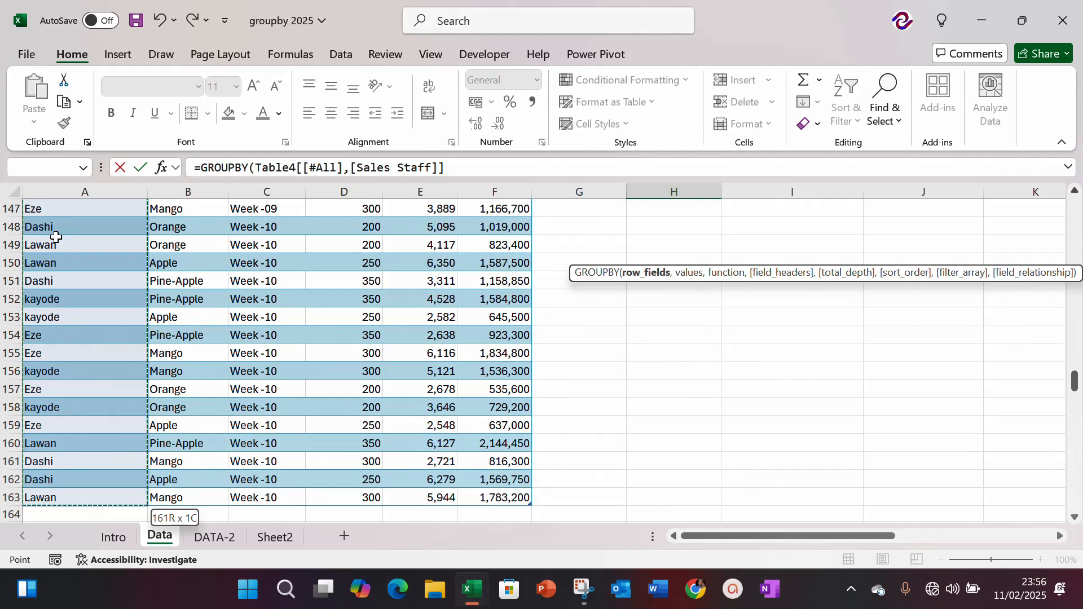
type(",")
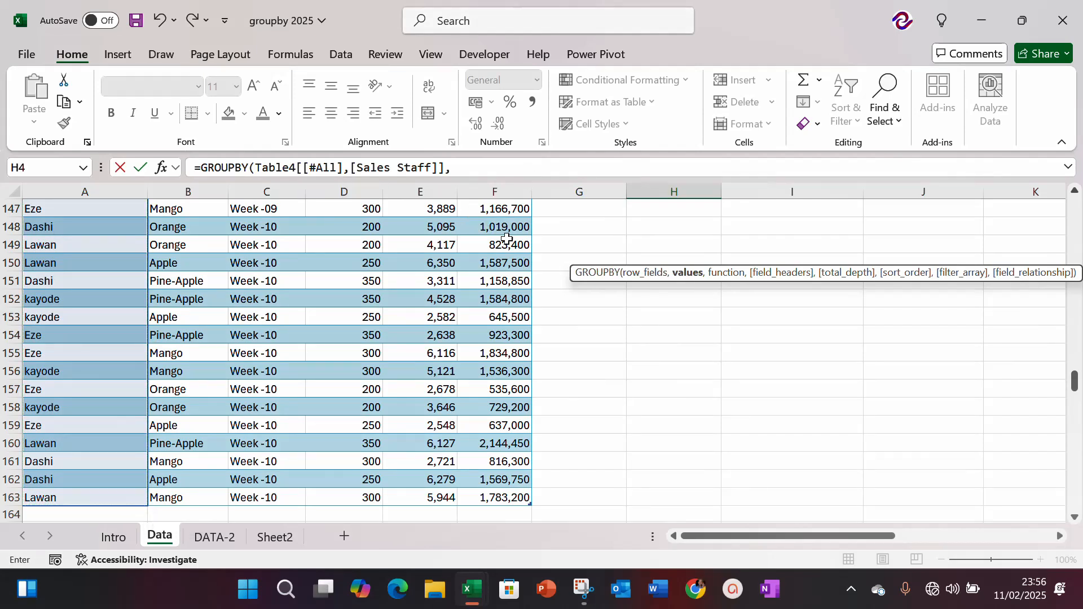
Step: Set the formula's values argument to the whole Total Sales column, including its header
left_click(490, 237)
key("ctrl+Up")
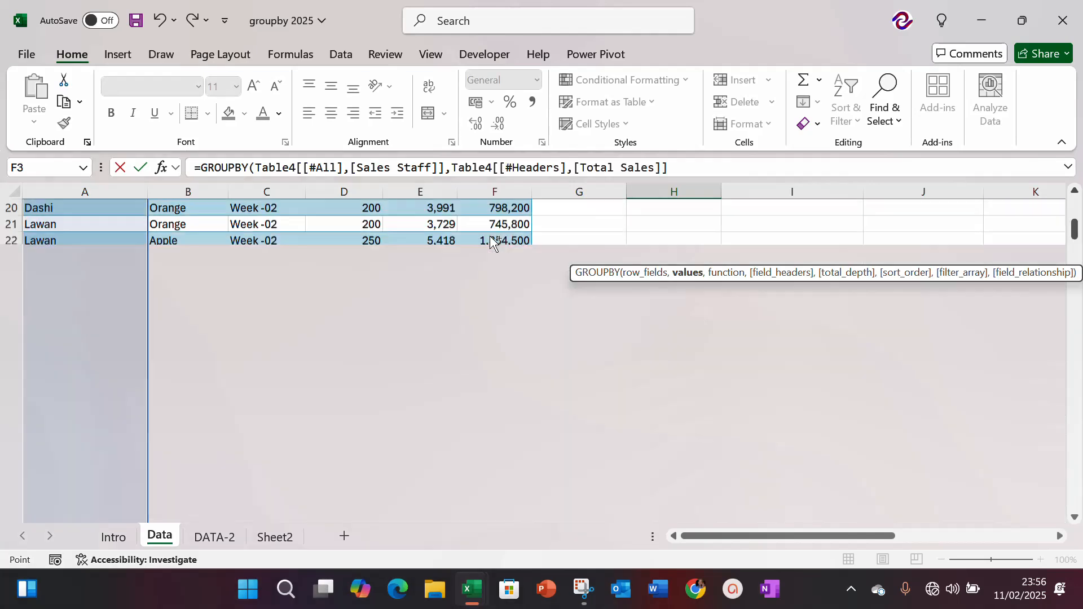
key("Left")
key("Left")
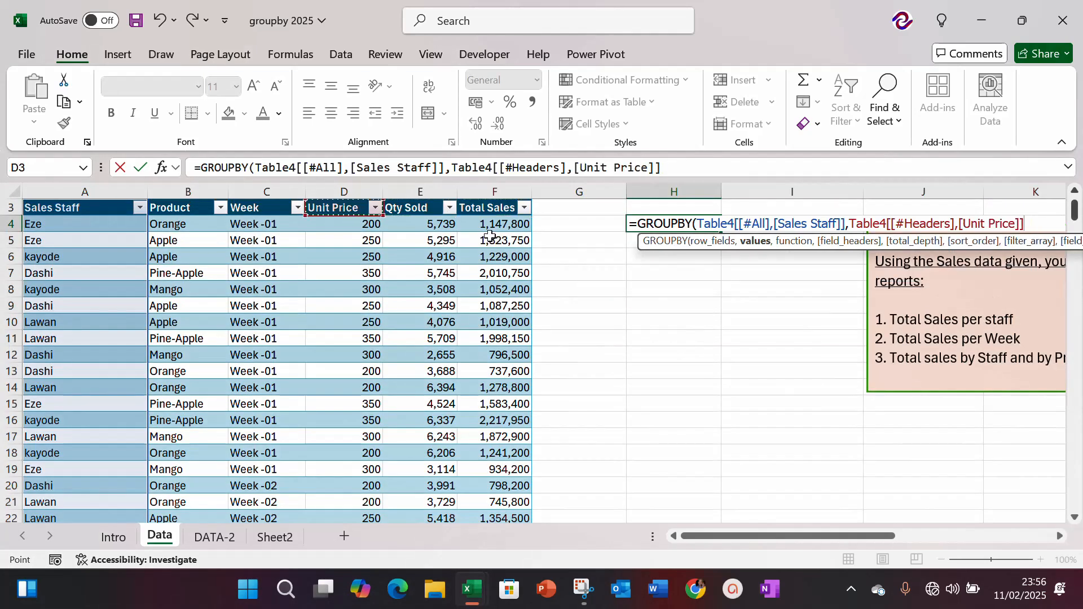
key("Right")
key("Right")
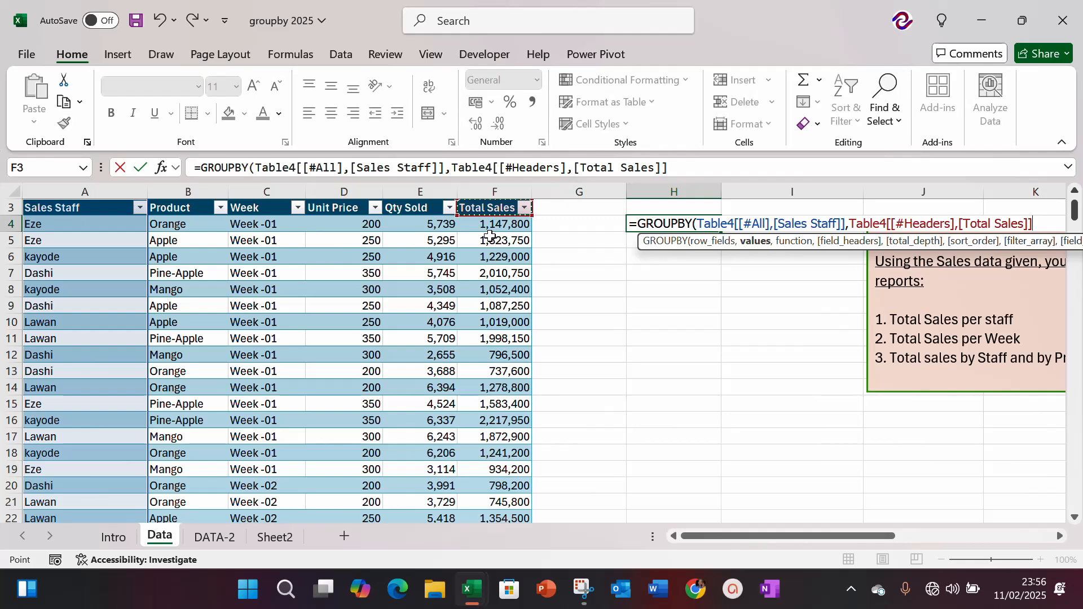
key("ctrl+shift+Down")
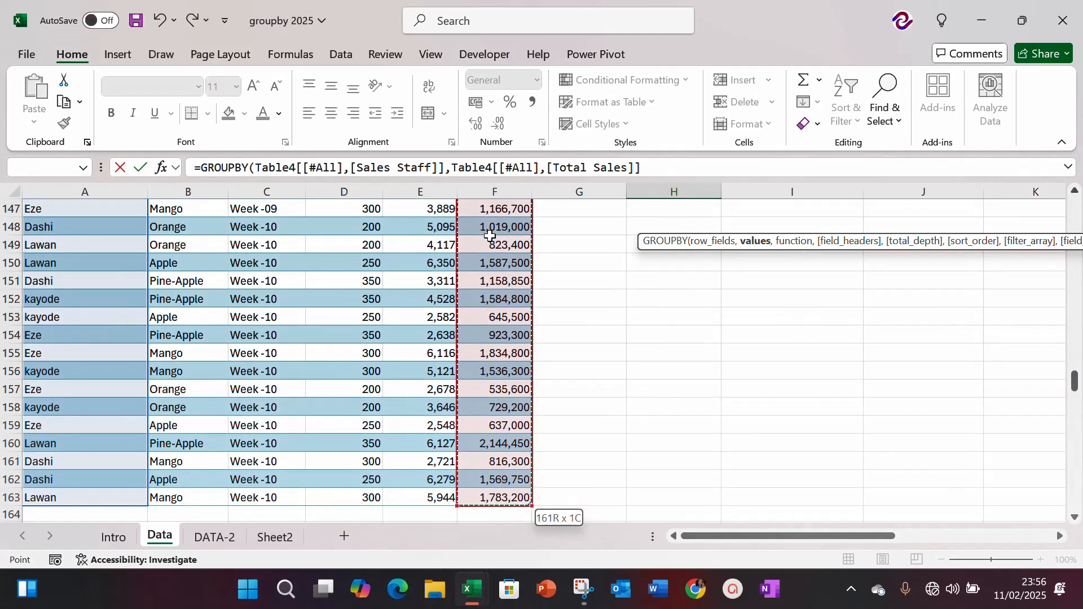
Step: Choose SUM as the aggregation function and complete the GROUPBY formula
type(",")
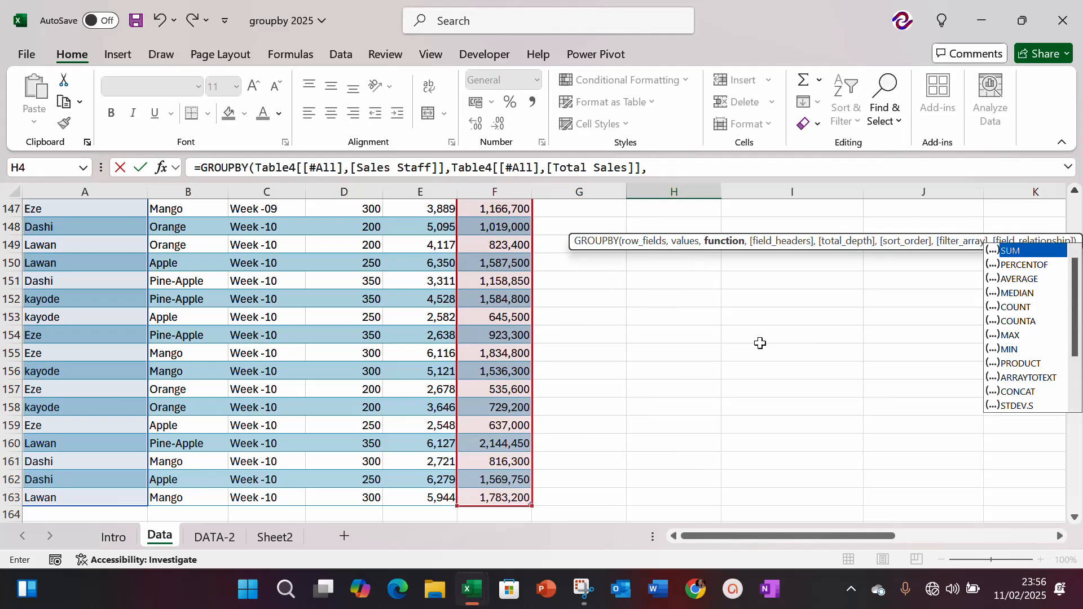
key("Tab")
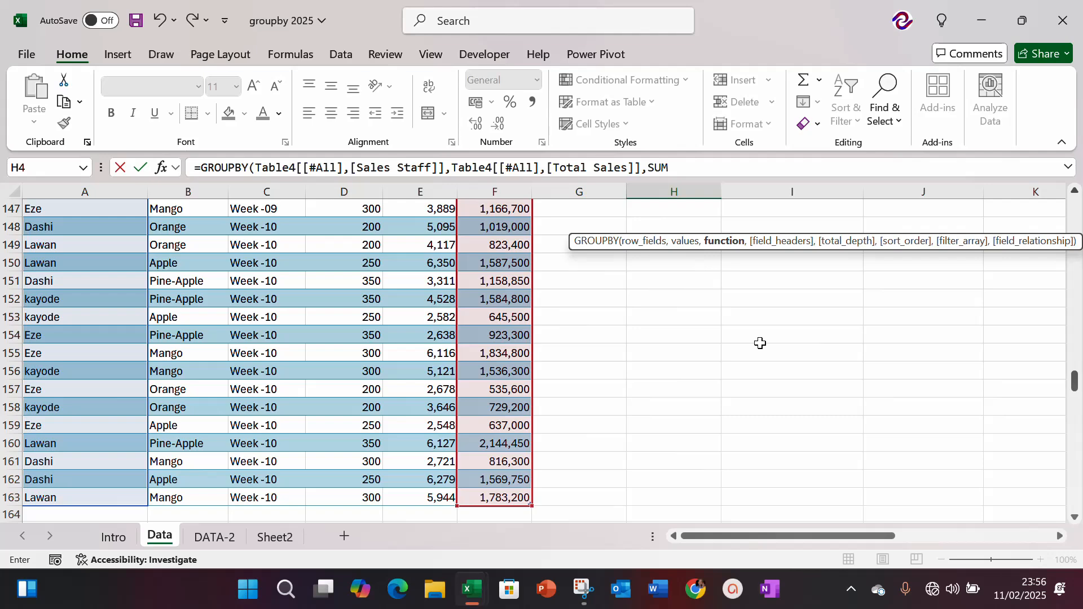
key("Return")
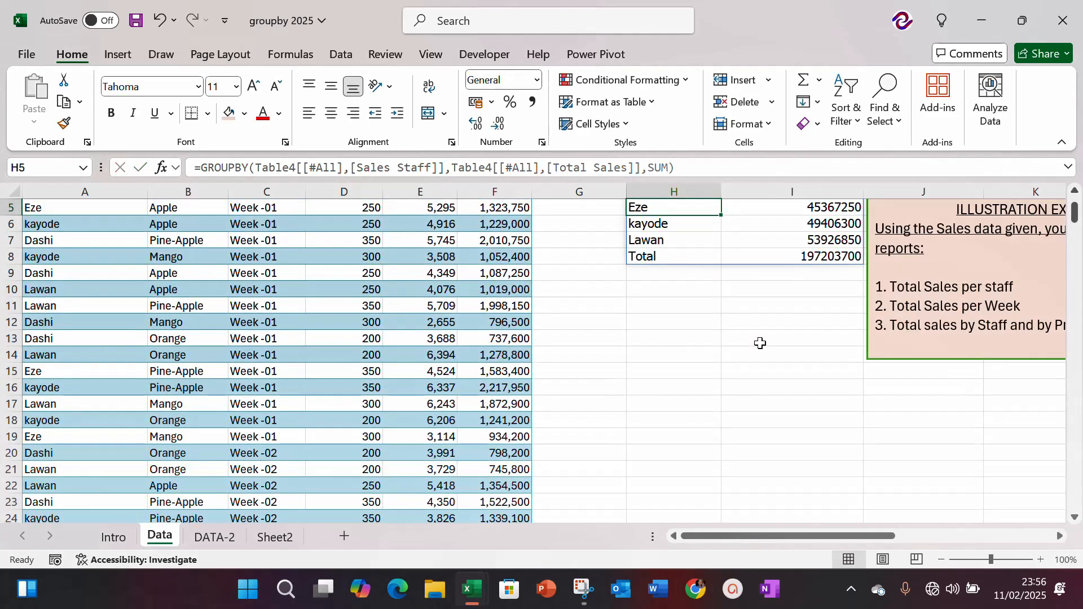
Step: Move the illustration exercise box farther right and slightly down, away from the GROUPBY results
key("Up")
key("Up")
key("Up")
key("Right")
key("Right")
key("Right")
key("Right")
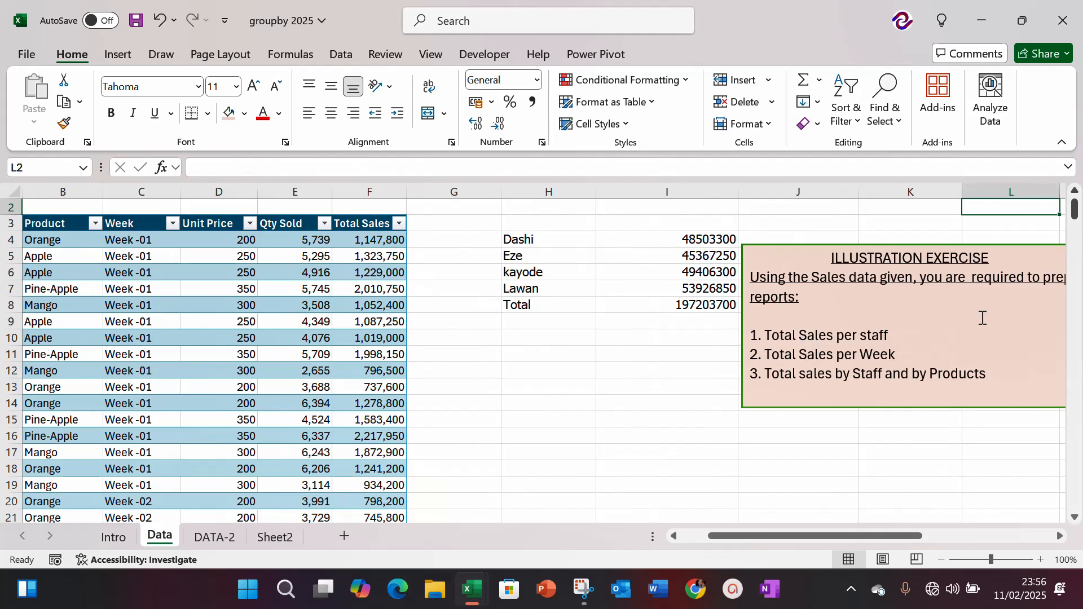
left_click(785, 259)
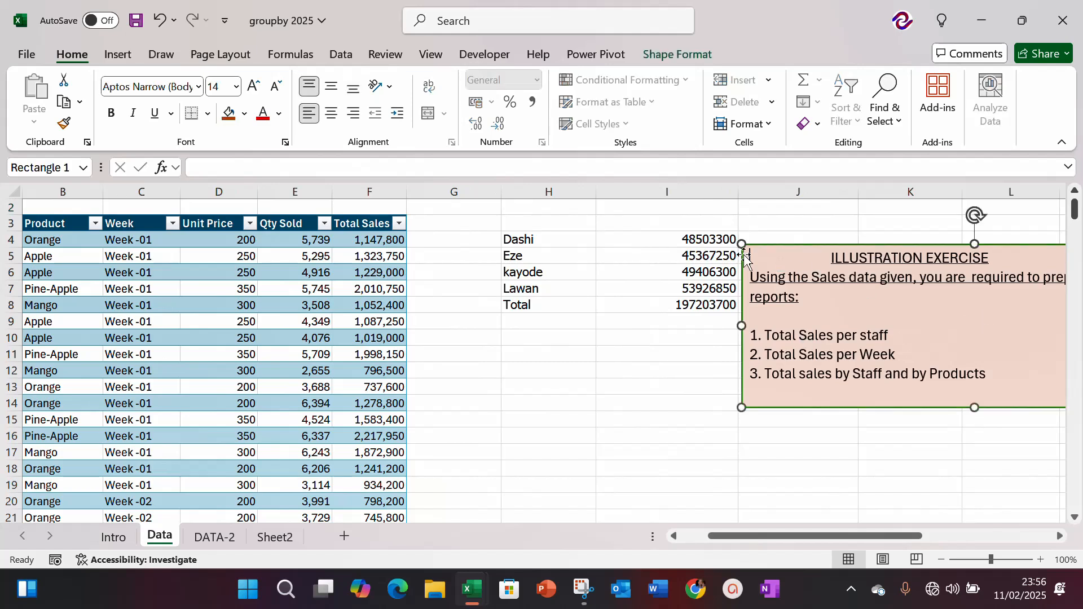
left_click_drag(744, 257, 1000, 308)
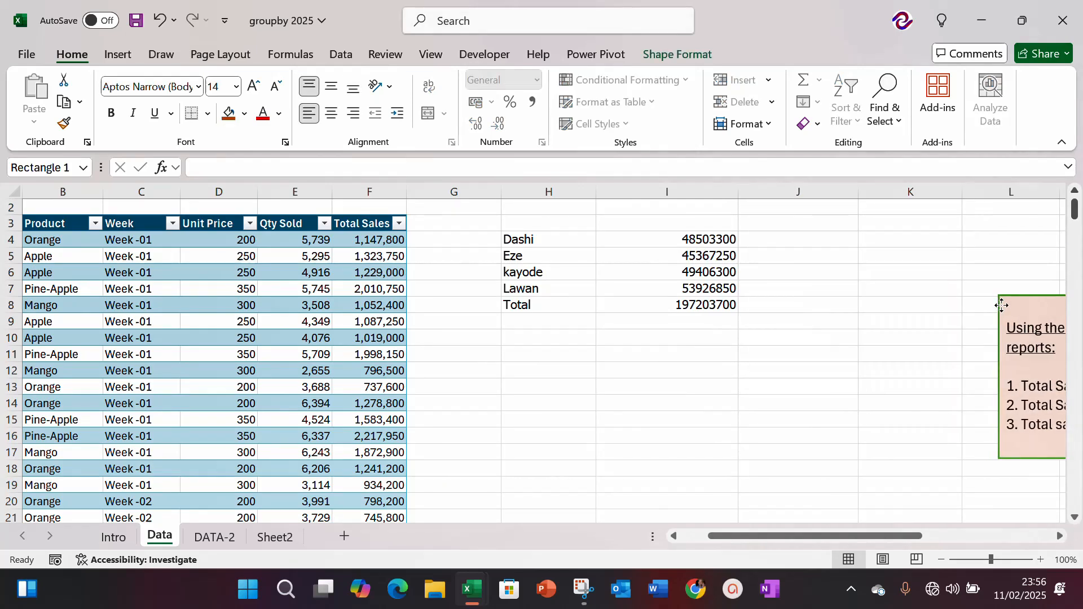
Step: Format the staff sales totals in I4:I8 as numbers with thousands separators and two decimals
left_click(680, 242)
key("shift+Down")
key("shift+Down")
key("shift+Down")
key("shift+Down")
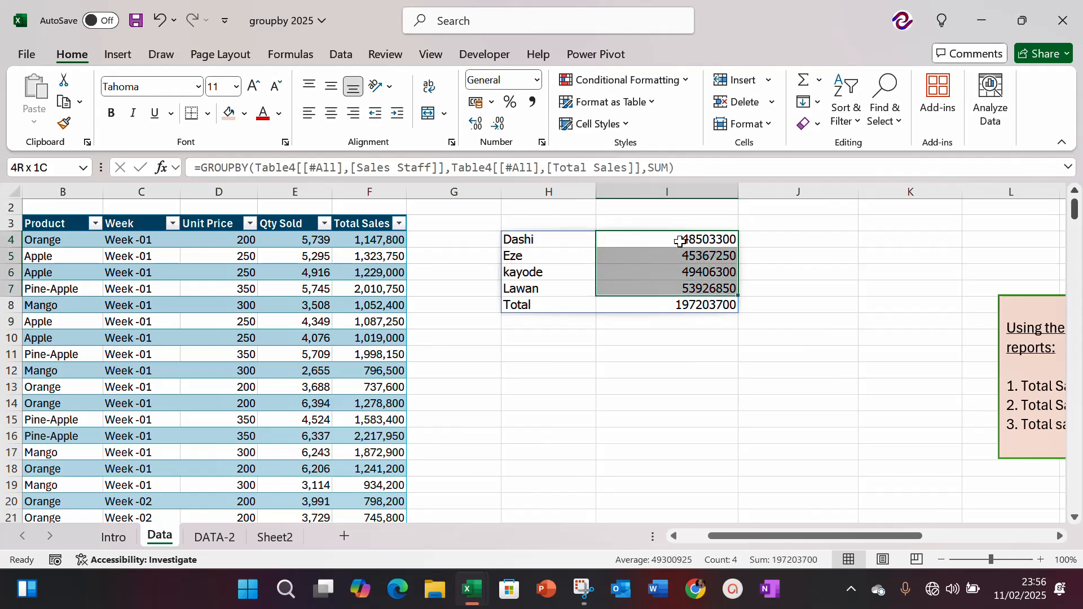
key("ctrl+shift+1")
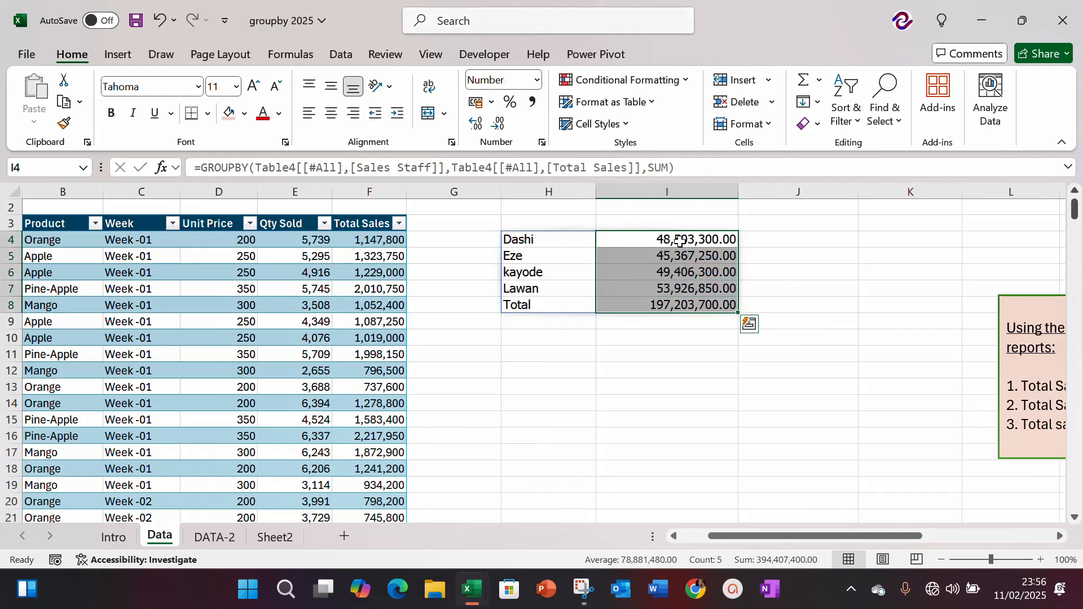
Step: Examine the staff sales report's rows, its Total row, and the blank header cells above both columns
key("Left")
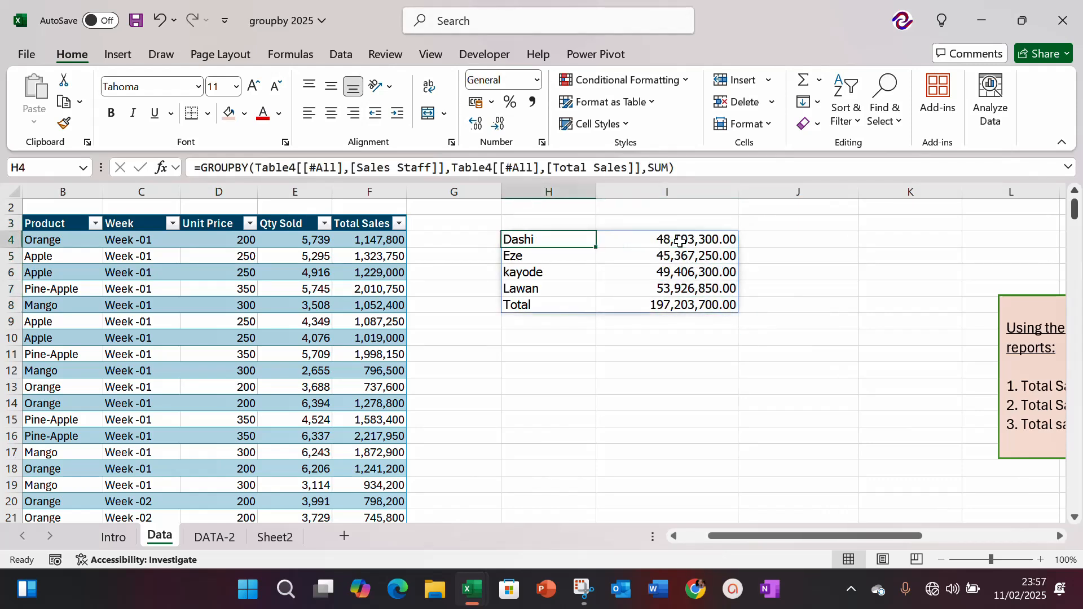
key("Down")
key("Down")
key("Down")
key("Down")
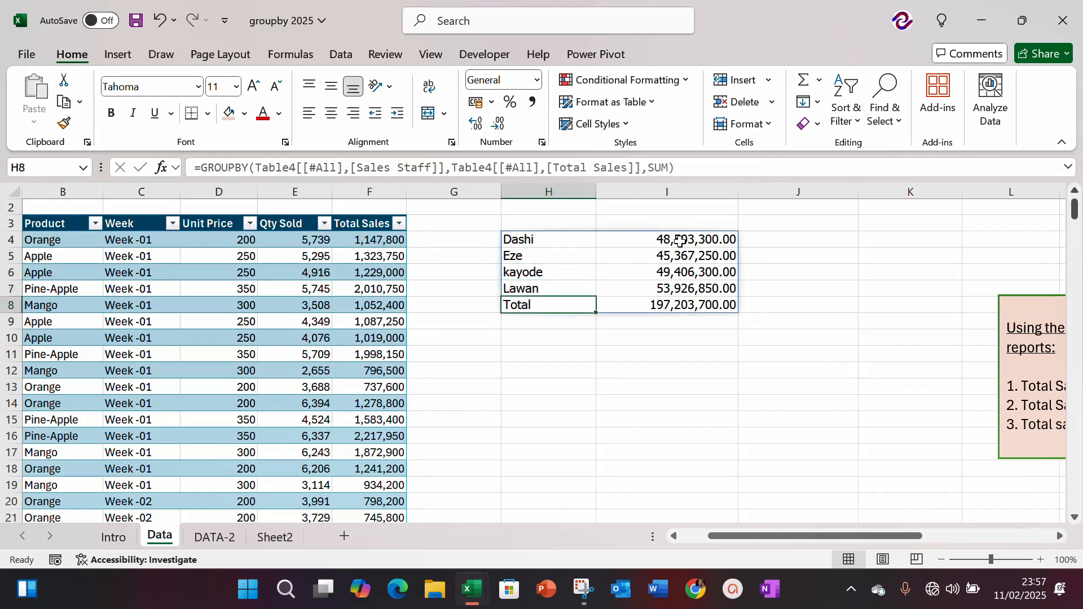
key("Up")
key("Up")
key("Up")
key("Up")
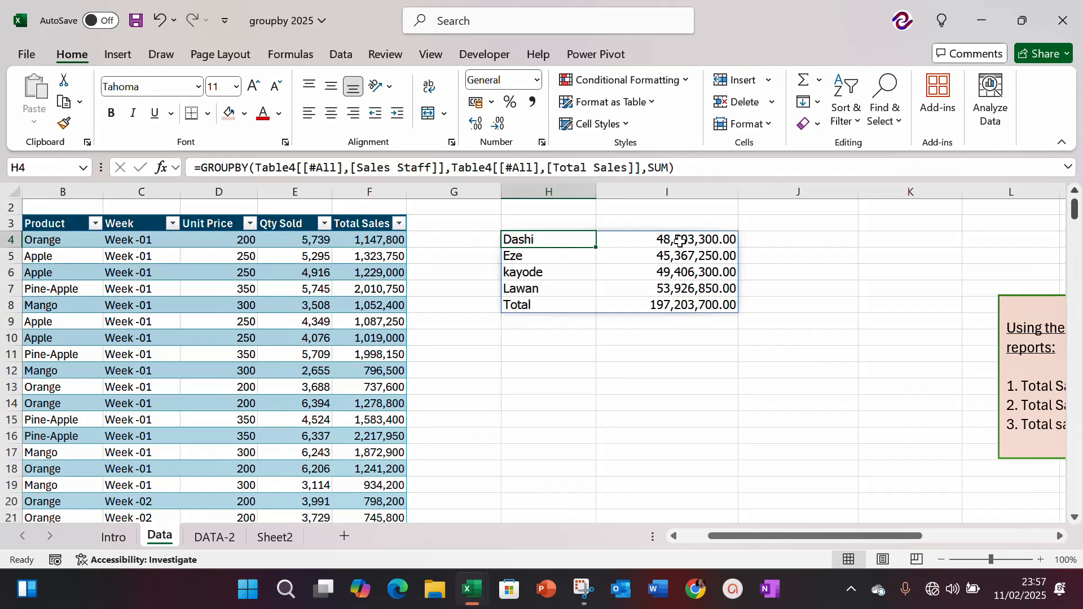
key("Up")
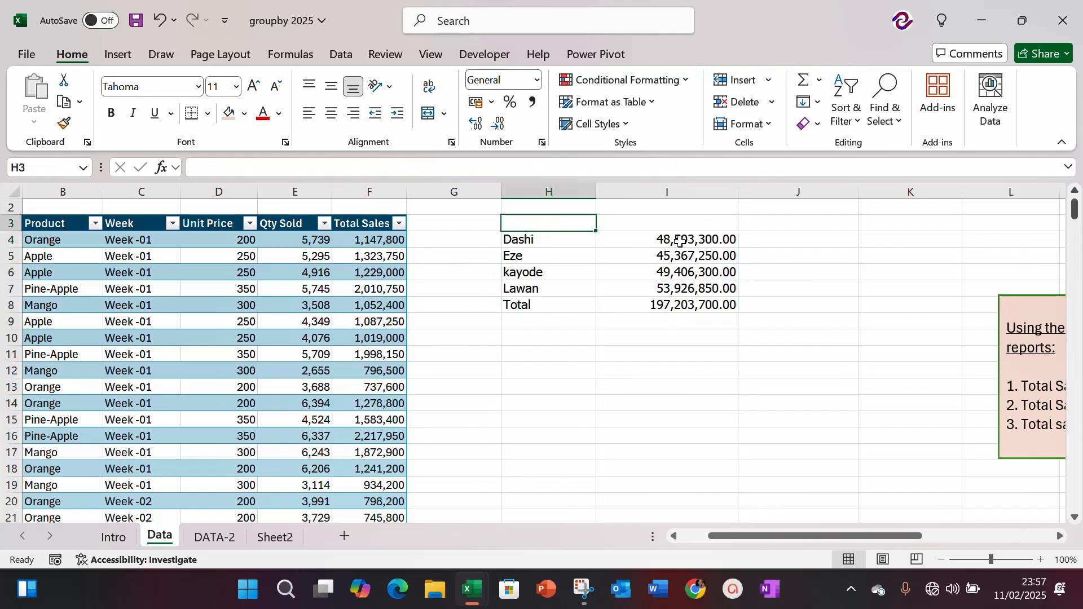
key("Right")
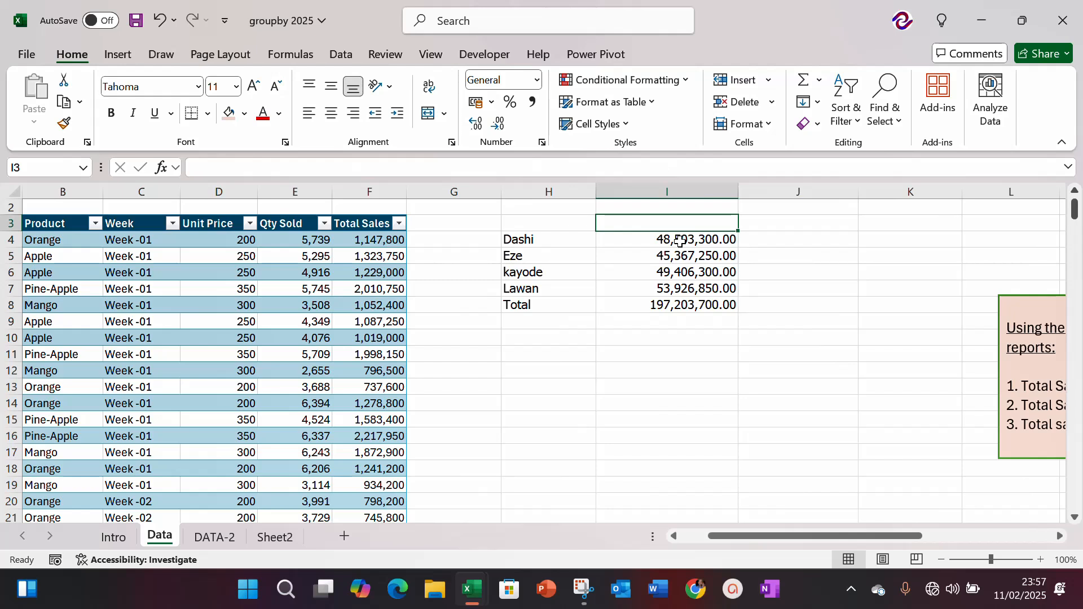
Step: Add the field_headers argument 3 (Yes and show) to the GROUPBY formula in H4
key("Down")
key("Left")
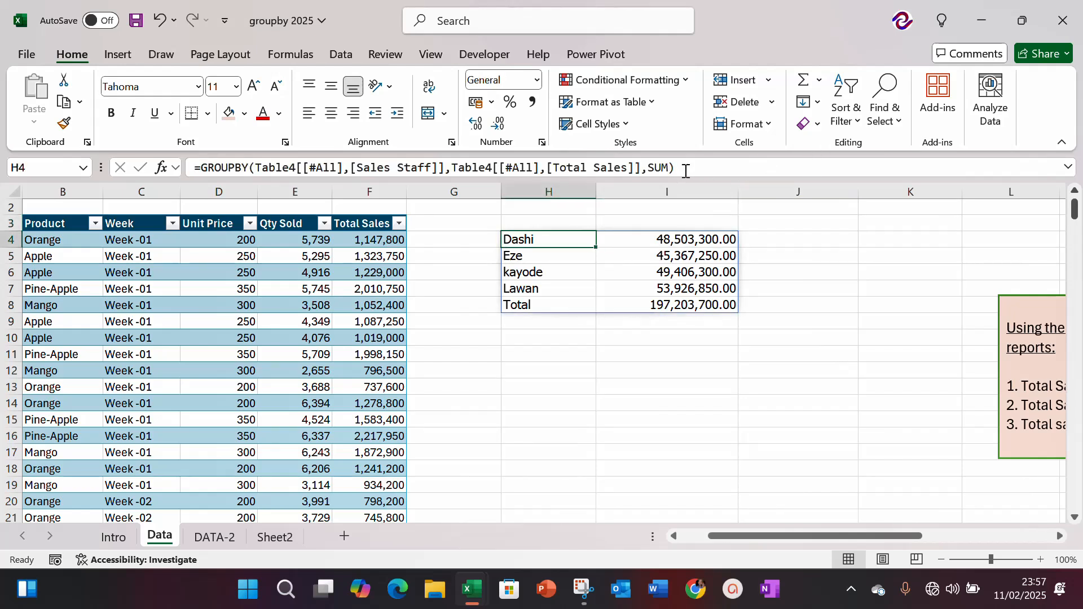
left_click(686, 171)
key("BackSpace")
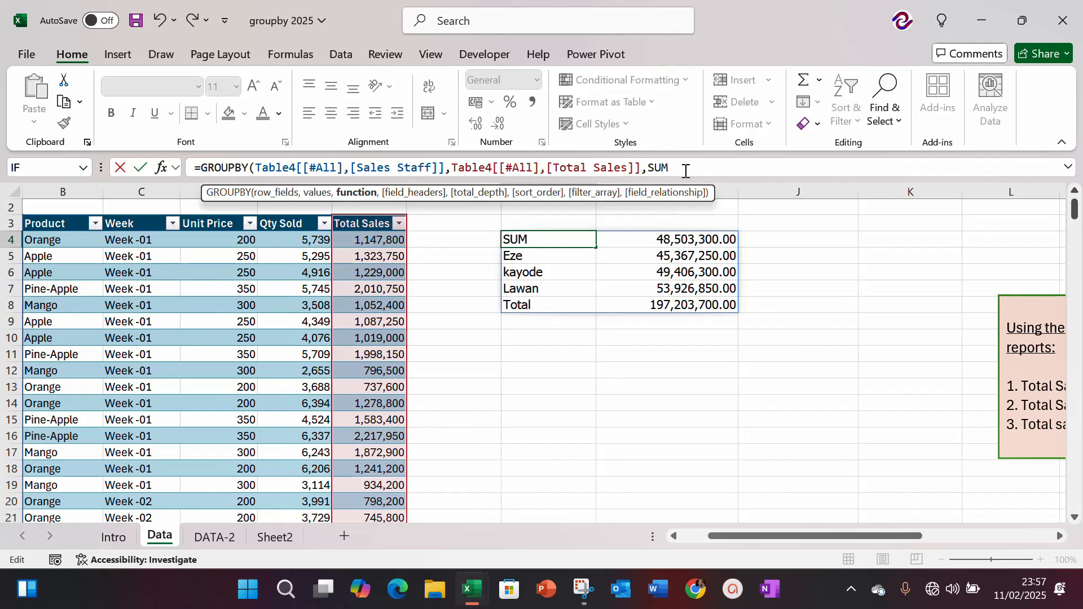
type(",")
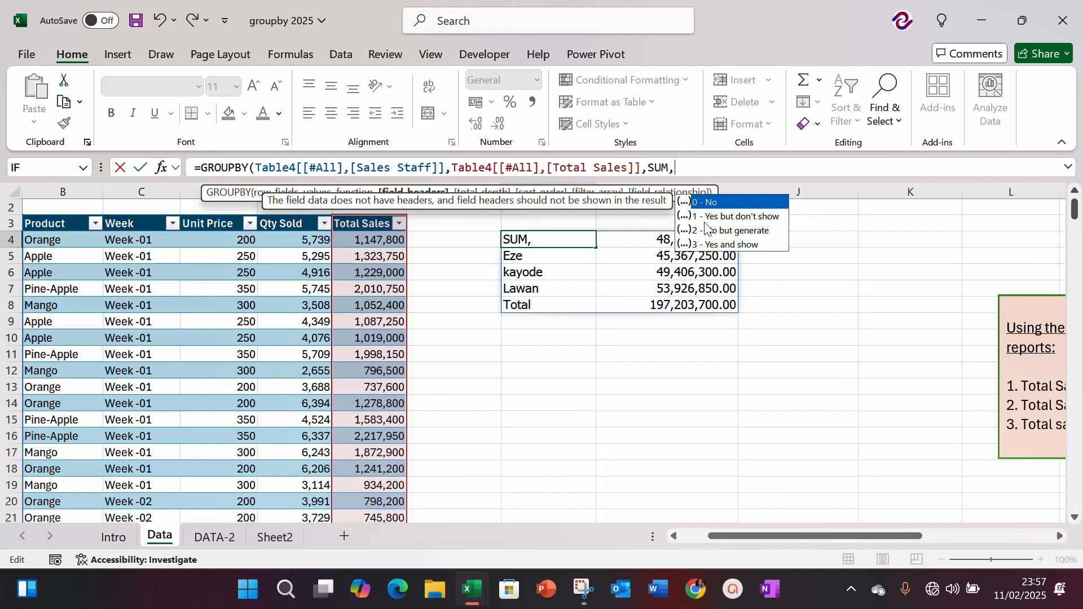
left_click(744, 246)
double_click(742, 244)
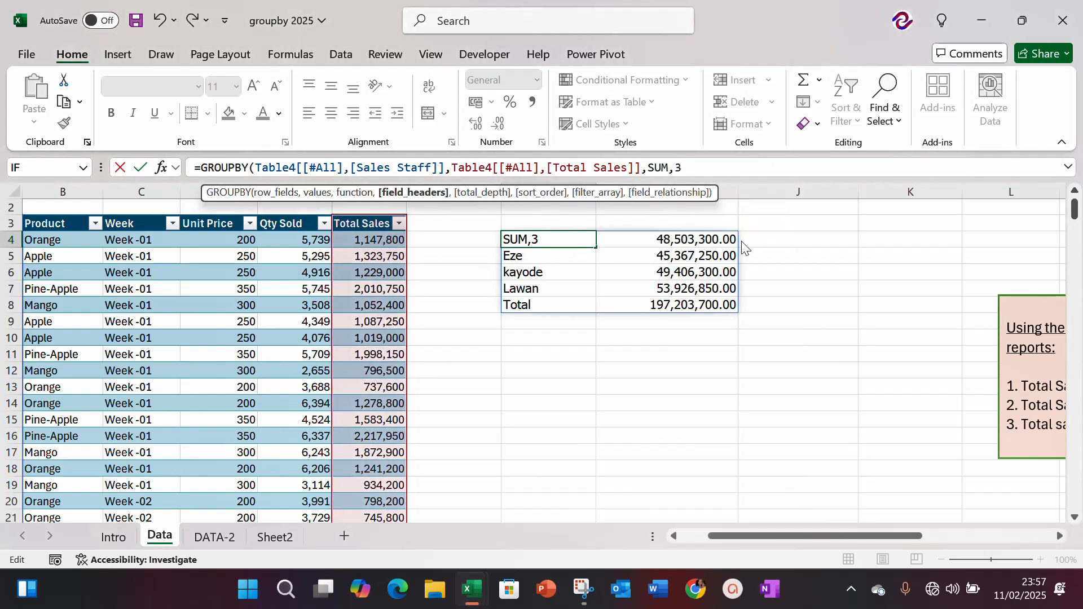
key("Return")
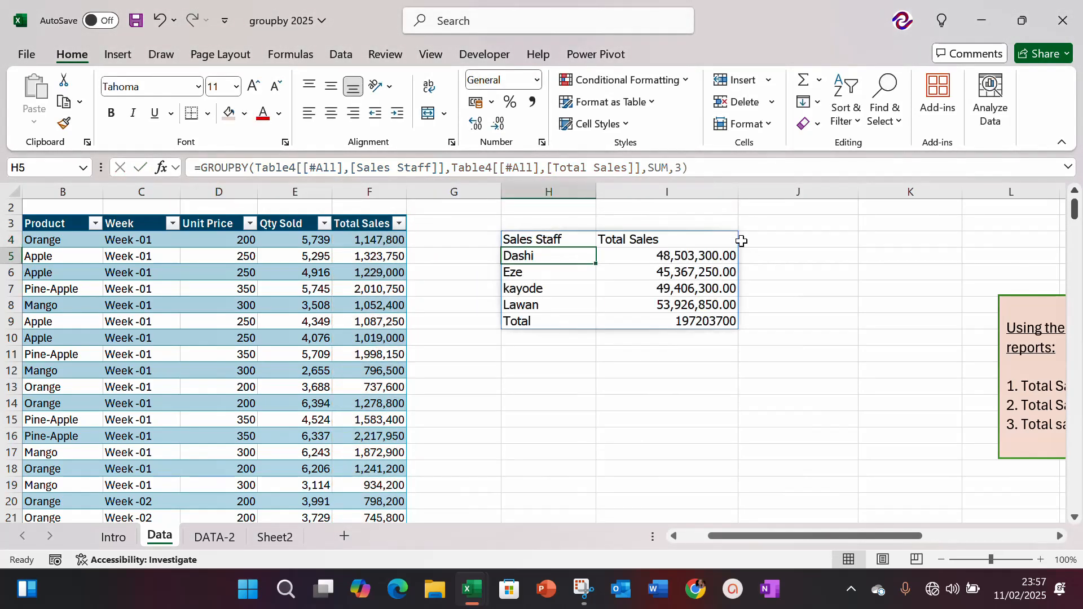
Step: Make the Sales Staff and Total Sales header cells H4:I4 bold
key("Up")
key("shift+Right")
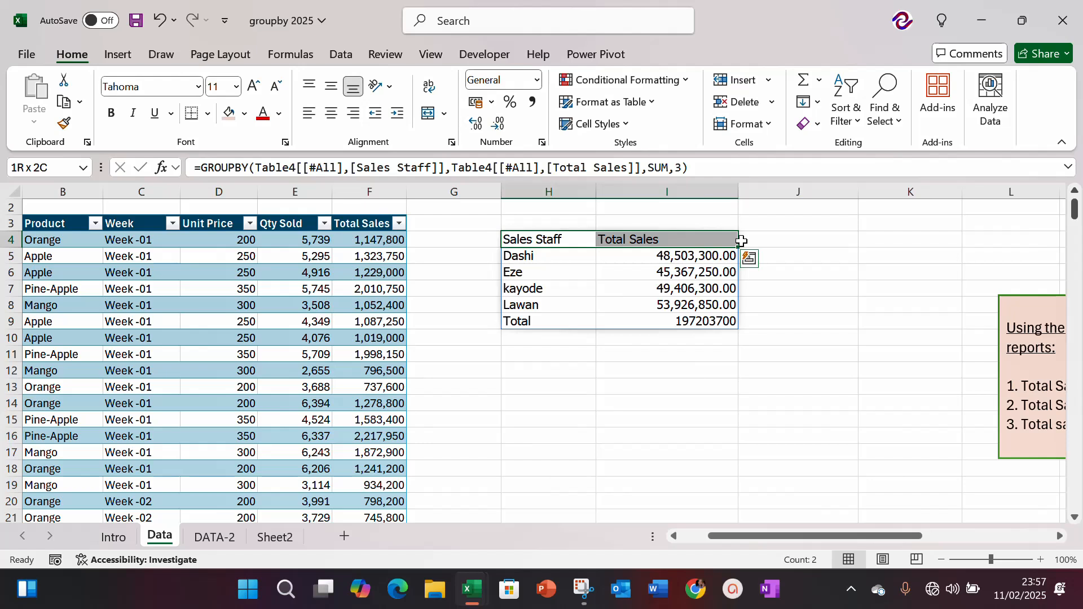
key("ctrl+b")
key("shift+Left")
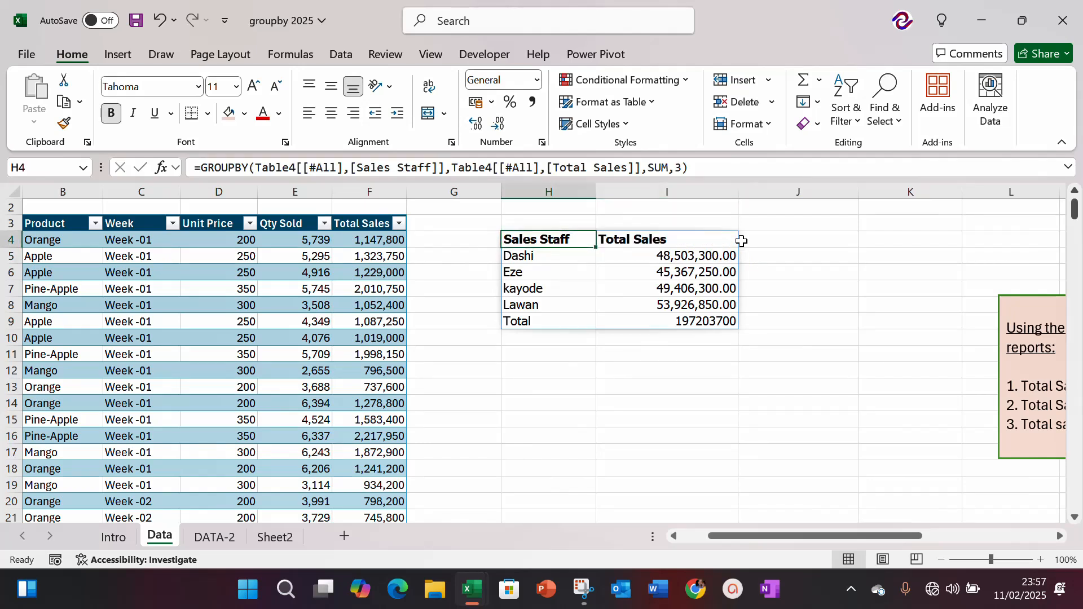
Step: Add the total_depth argument 0 (No totals) to the GROUPBY formula in H4
key("Down")
key("Down")
key("Right")
key("Up")
key("Up")
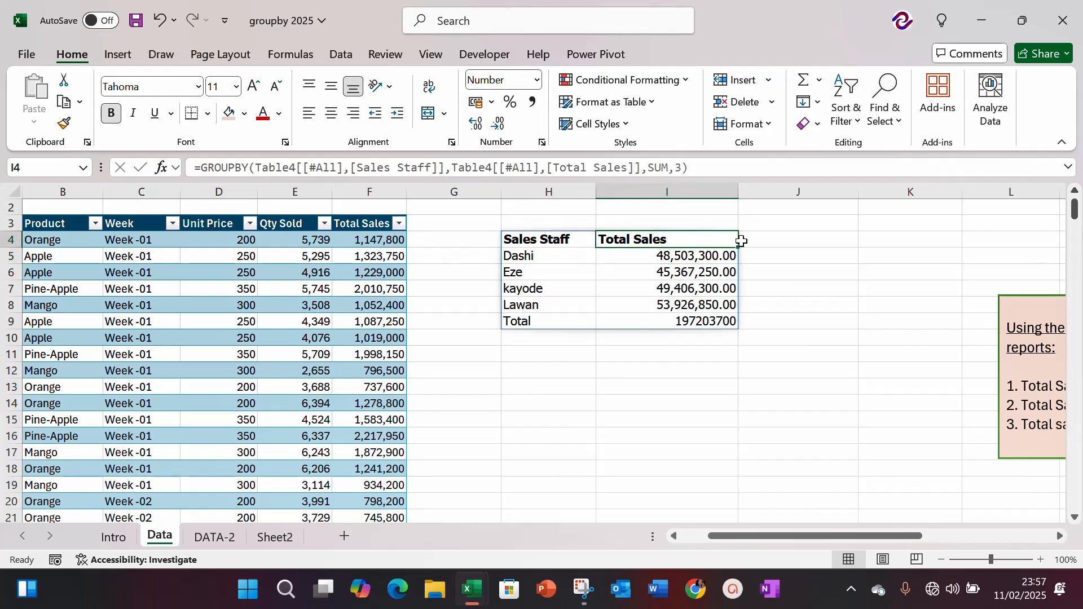
key("Left")
left_click(693, 169)
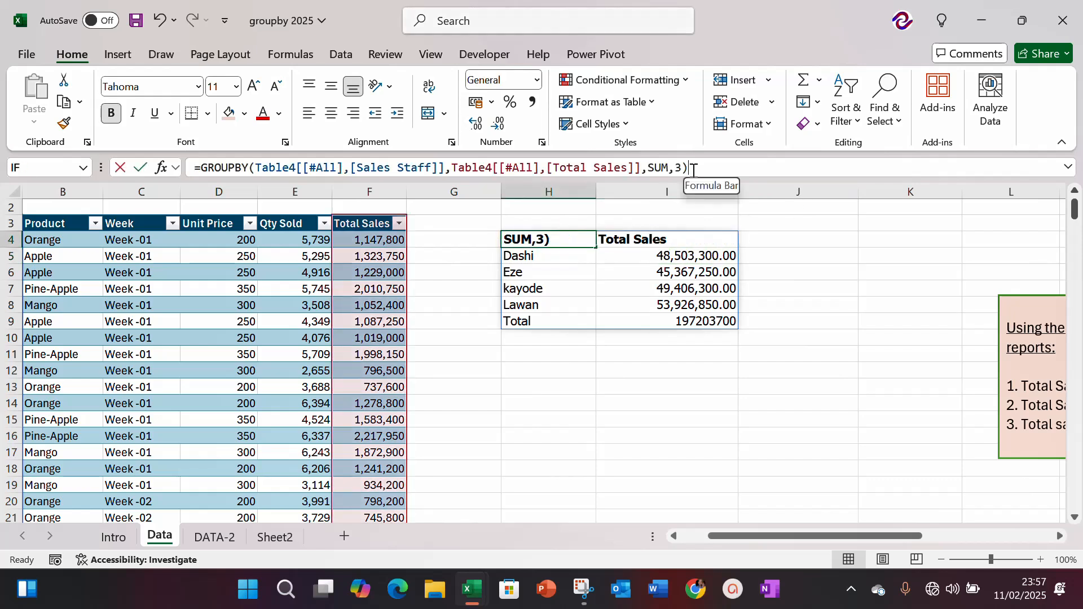
key("BackSpace")
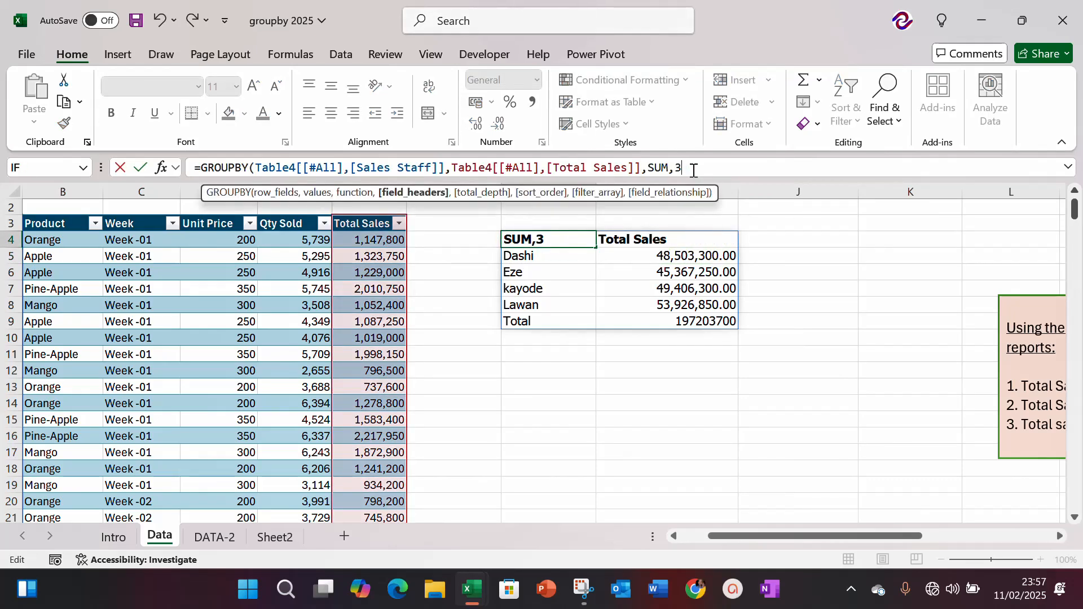
type(",")
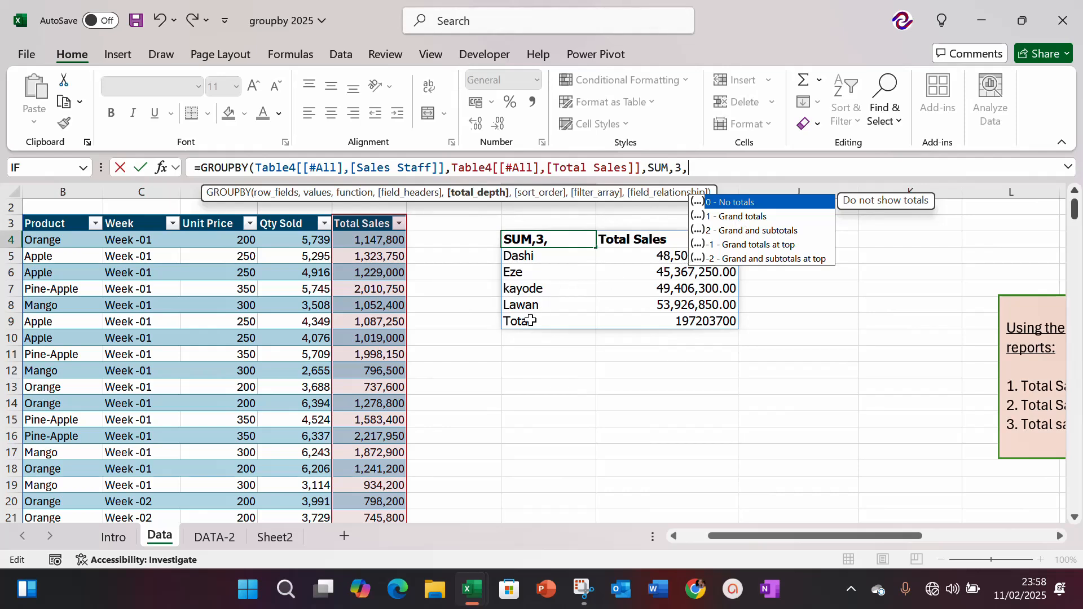
type("0")
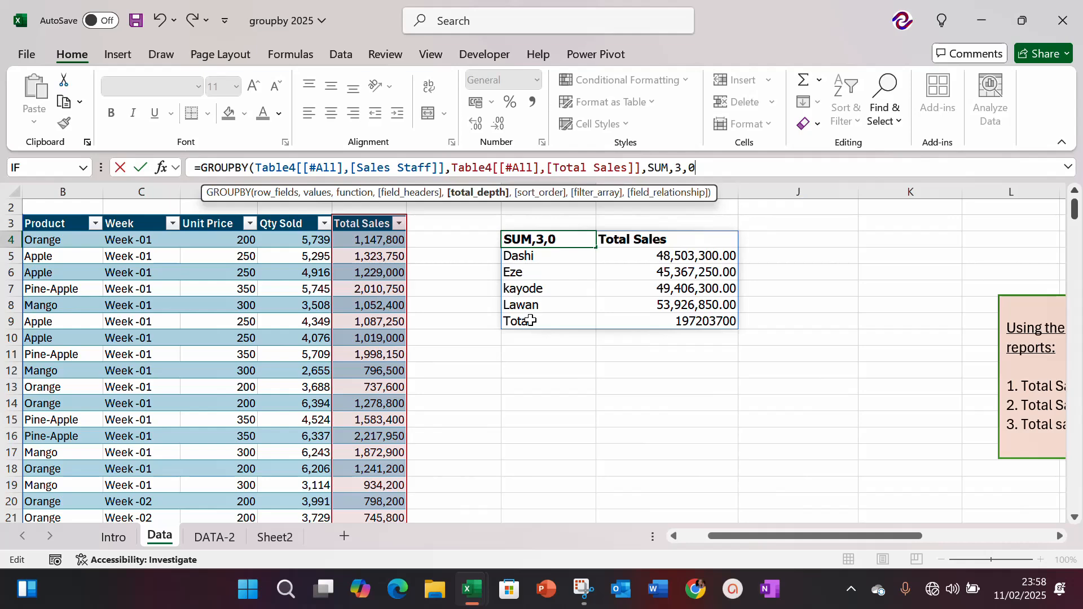
key("Return")
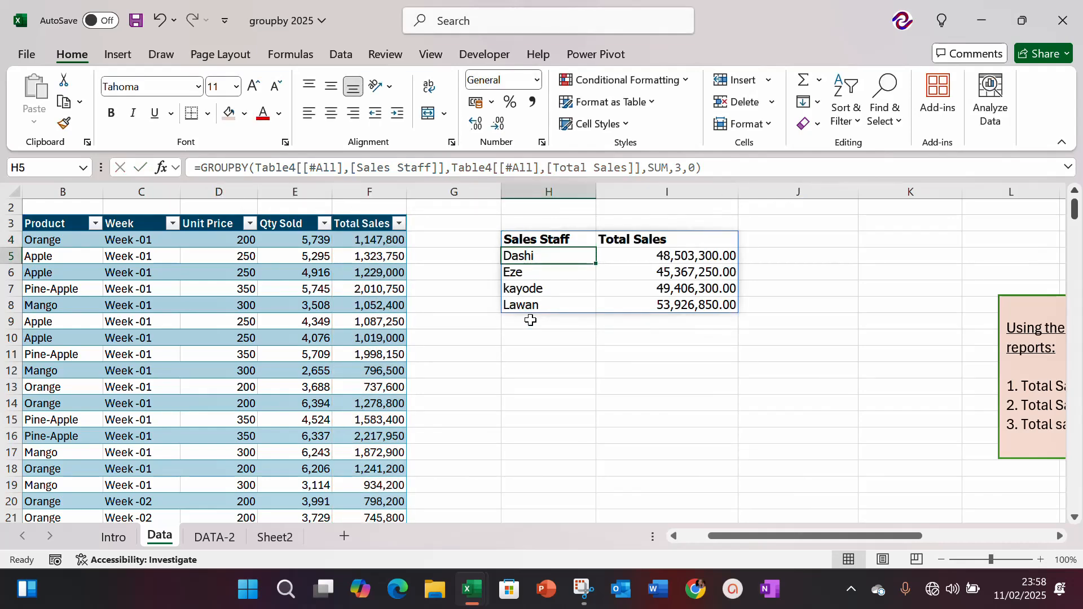
Step: Check the illustration exercise box for the next required report, and return to the staff sales report
key("Right")
key("Right")
key("Right")
key("Right")
key("Right")
key("Right")
key("Right")
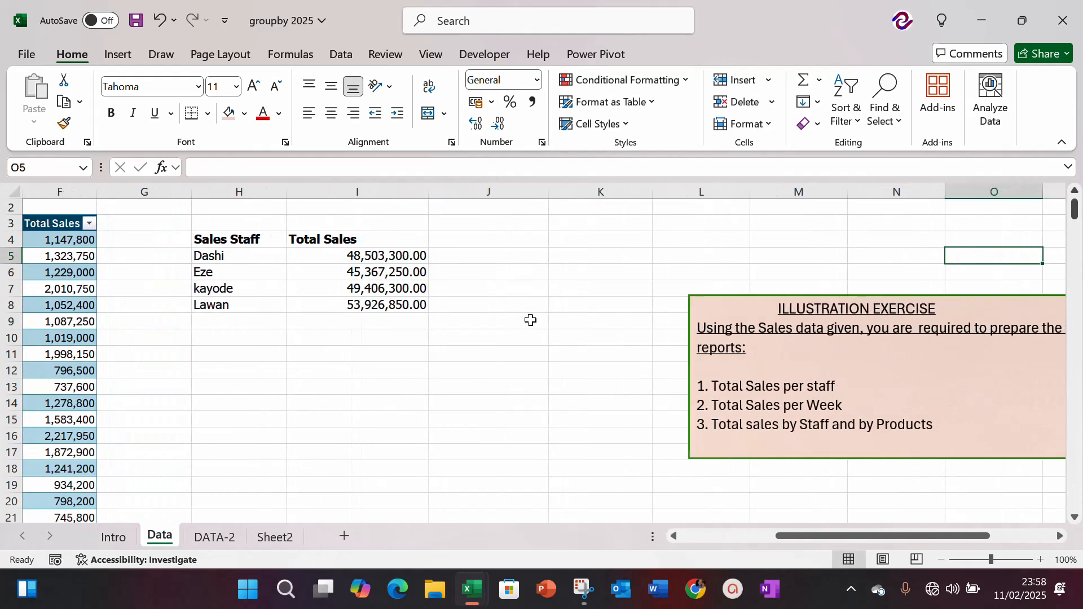
key("Left")
key("Left")
key("Left")
key("Left")
key("Left")
key("Left")
key("Left")
key("Left")
key("Left")
key("Left")
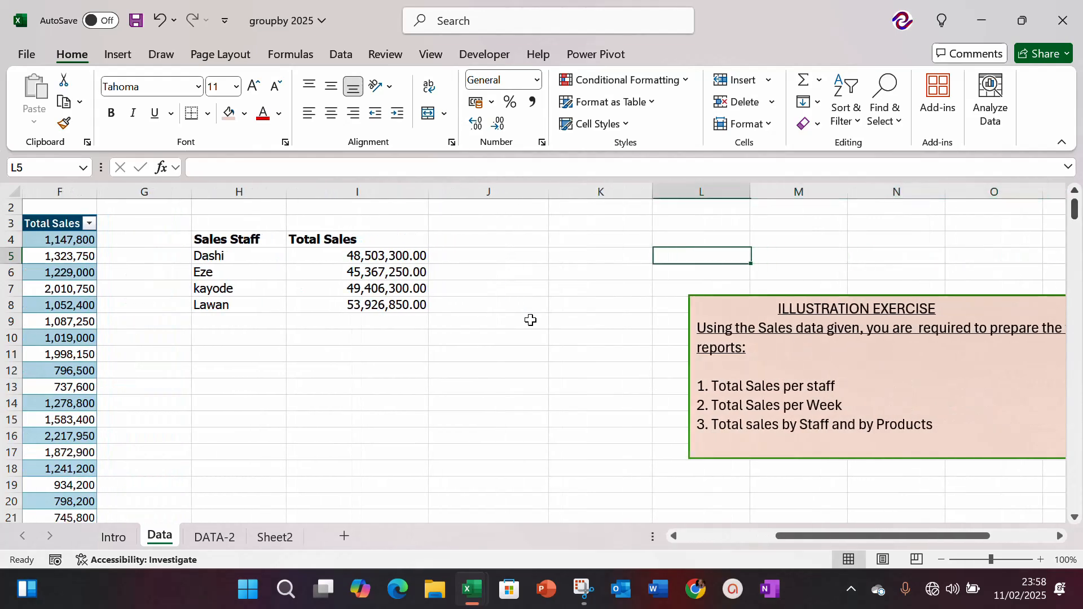
key("Left")
key("Right")
key("Right")
key("Right")
key("Right")
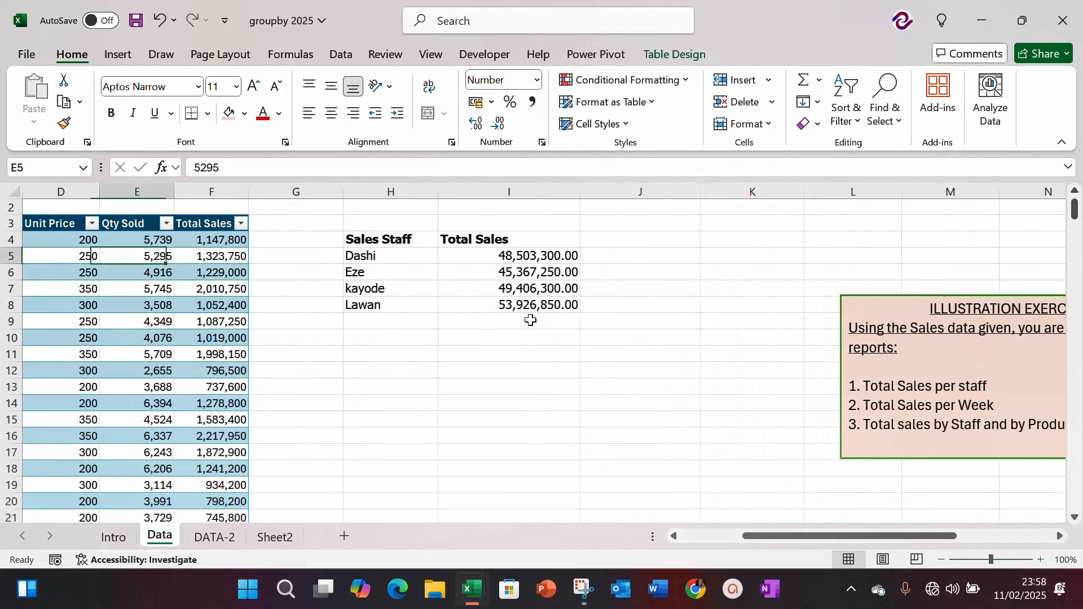
key("Up")
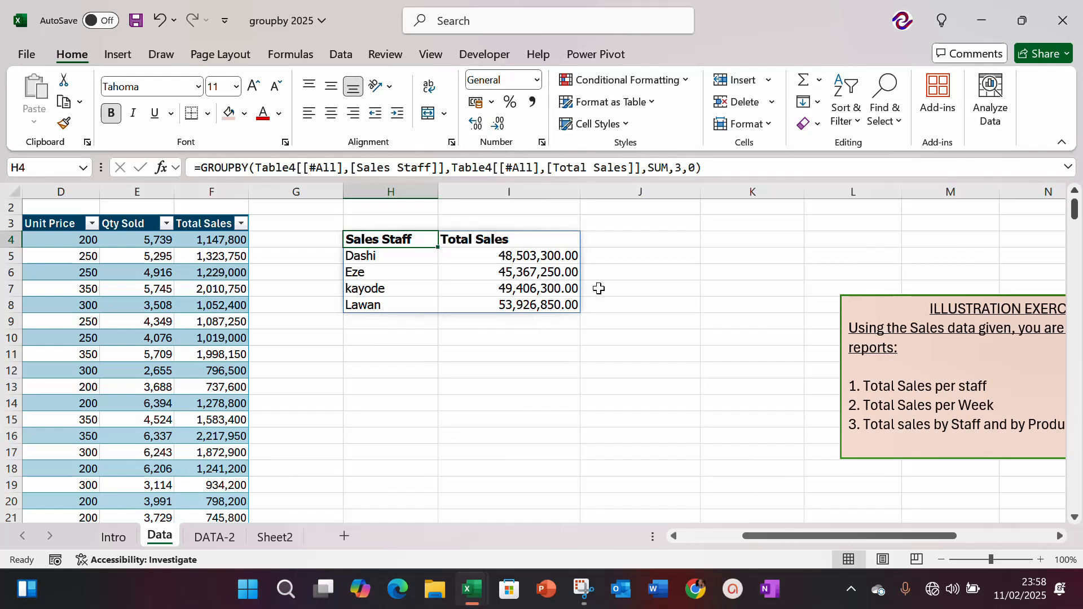
Step: Start a GROUPBY formula in H12 with the whole Week column, including its header, as the row fields
left_click(376, 364)
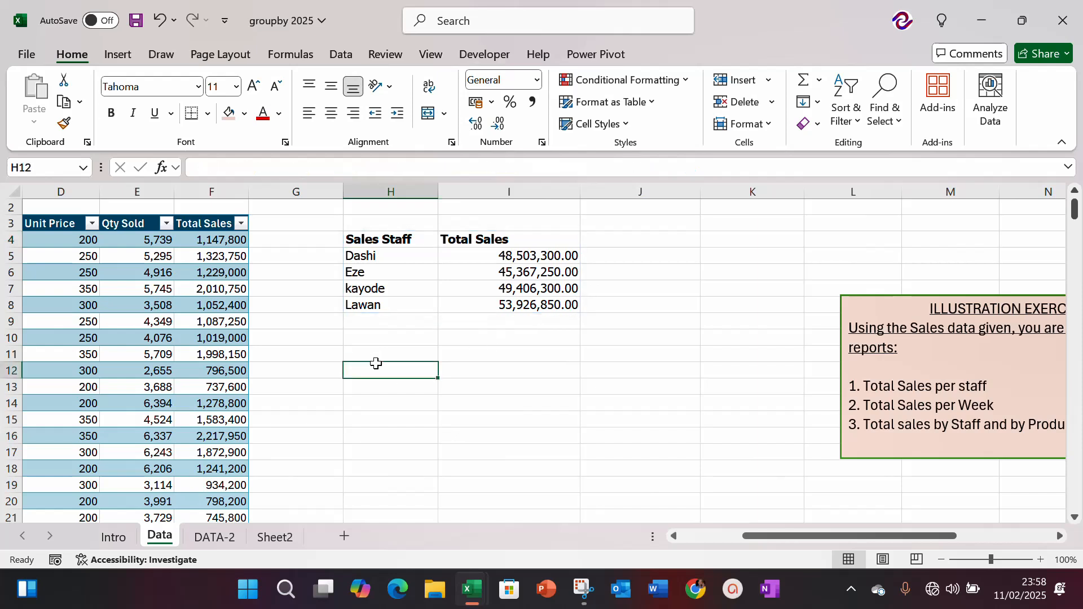
type("=")
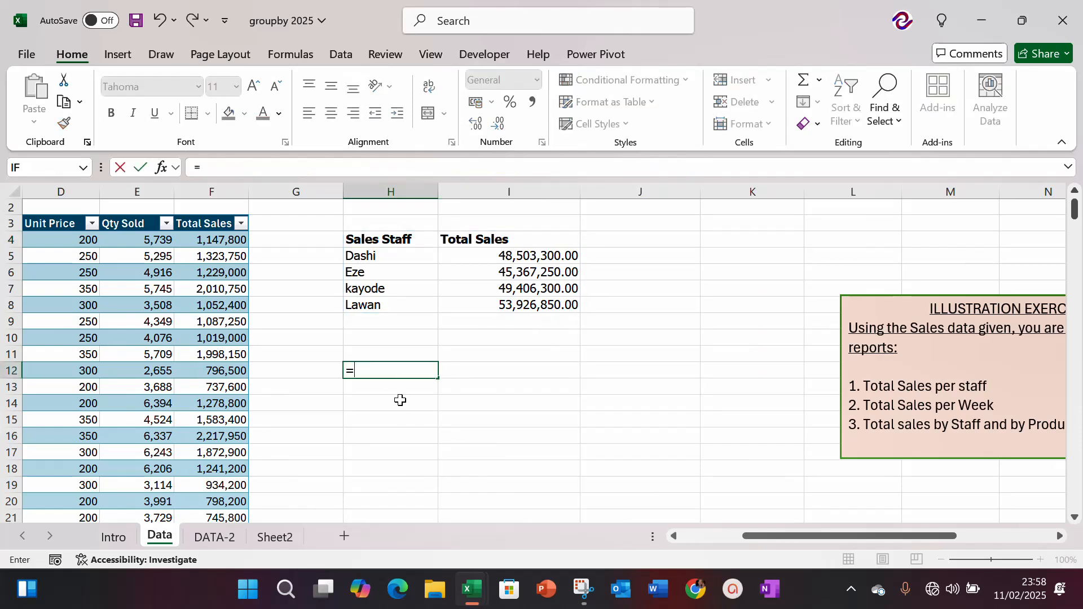
type("GROUP")
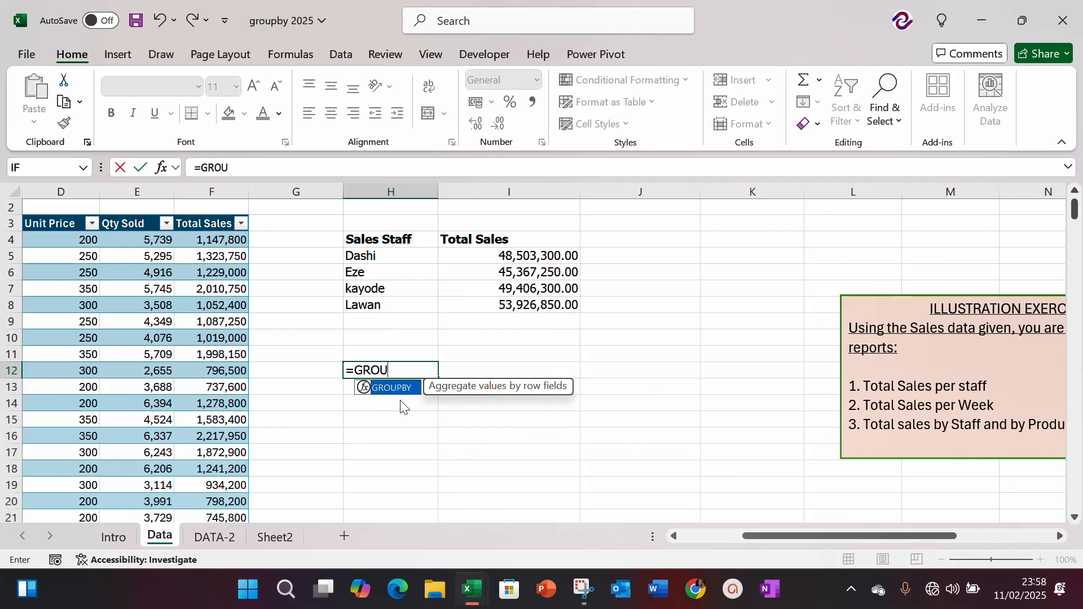
key("Tab")
key("Left")
key("Left")
key("Left")
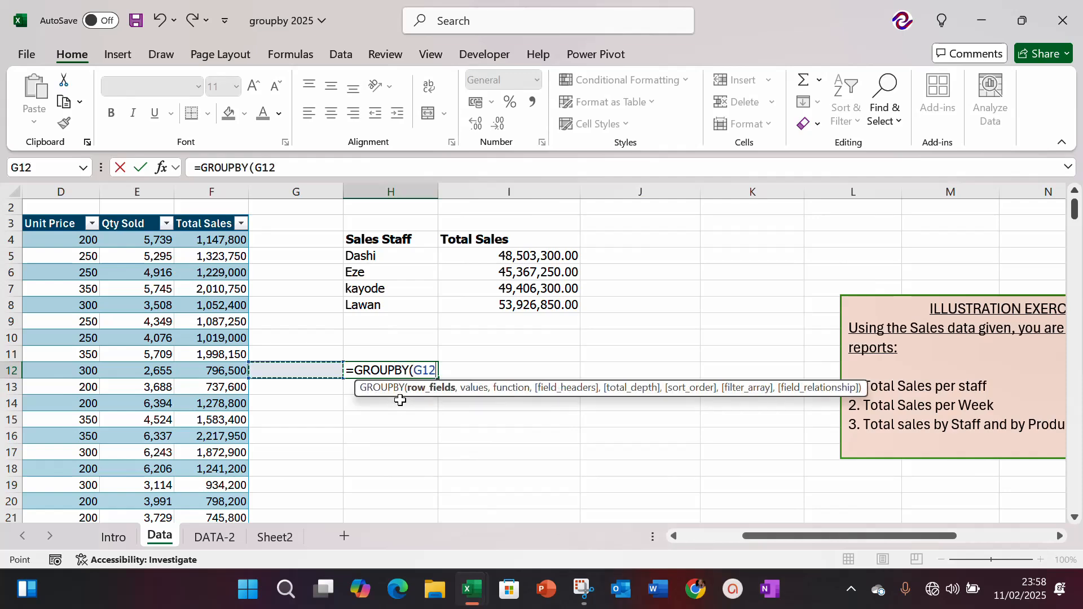
key("Left")
key("Left")
key("Left")
key("Left")
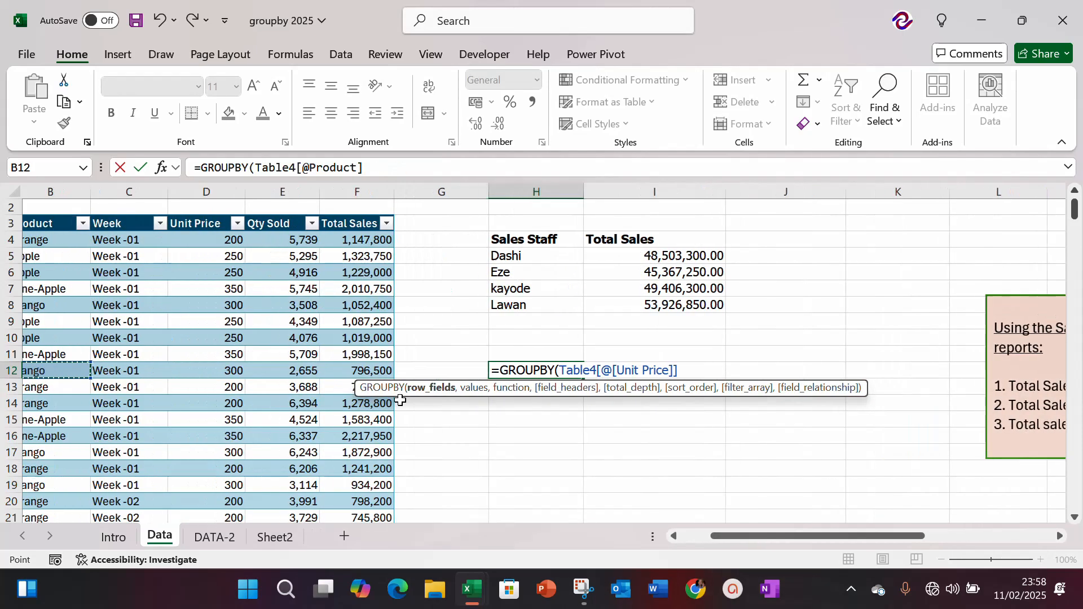
key("Up")
key("Up")
key("Up")
key("Up")
key("Up")
key("Up")
key("Up")
key("Up")
key("Up")
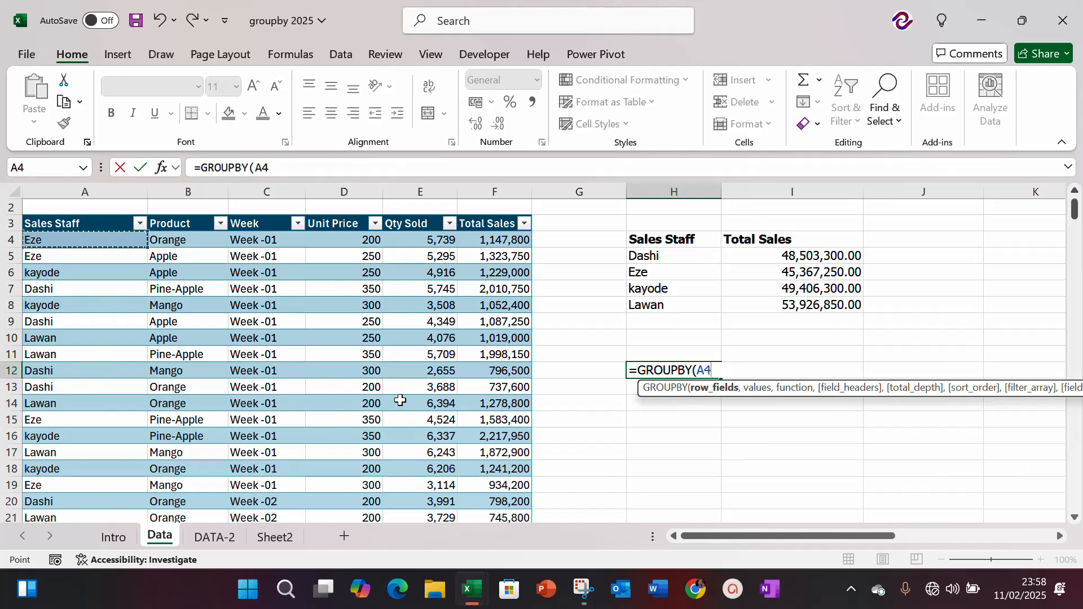
key("Right")
key("Right")
key("ctrl+shift+Down")
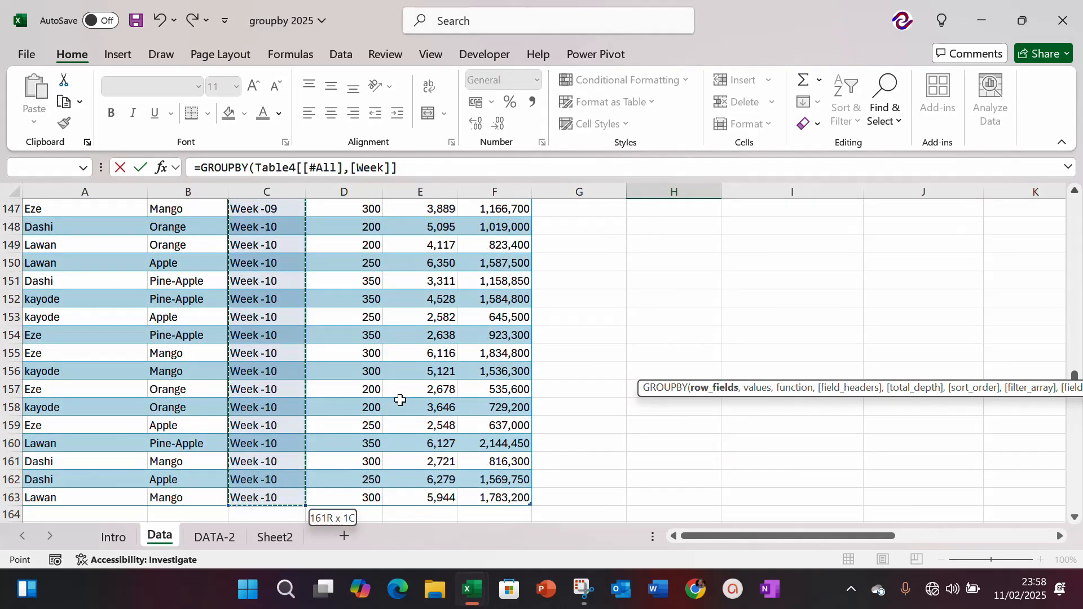
type(",")
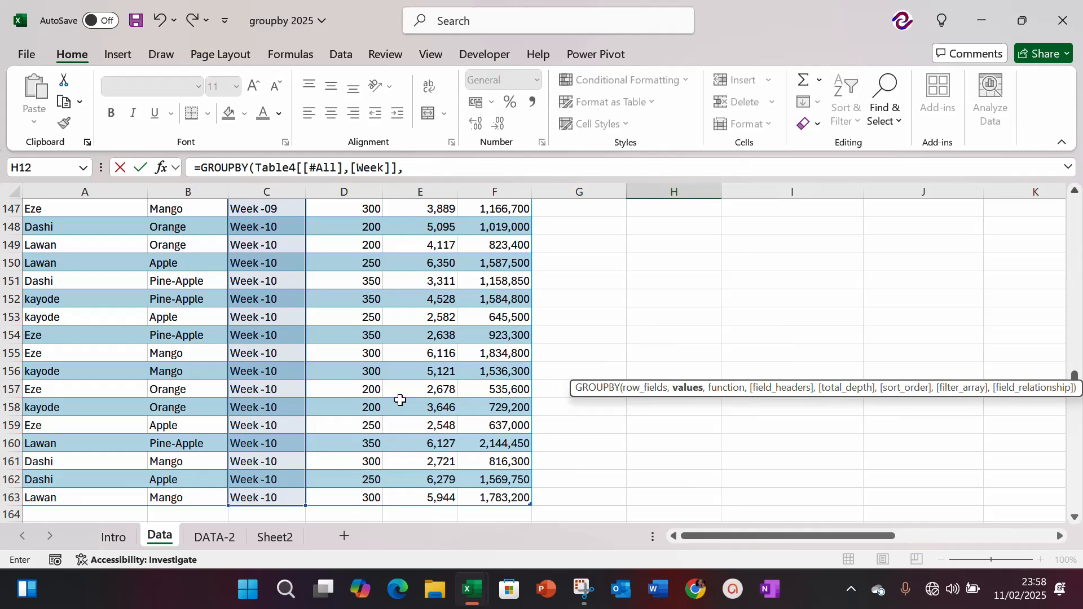
Step: Set the values argument of the weekly GROUPBY formula to the whole Total Sales column, including its header
key("Up")
key("Up")
key("Up")
key("Up")
key("Up")
key("Up")
key("Up")
key("Up")
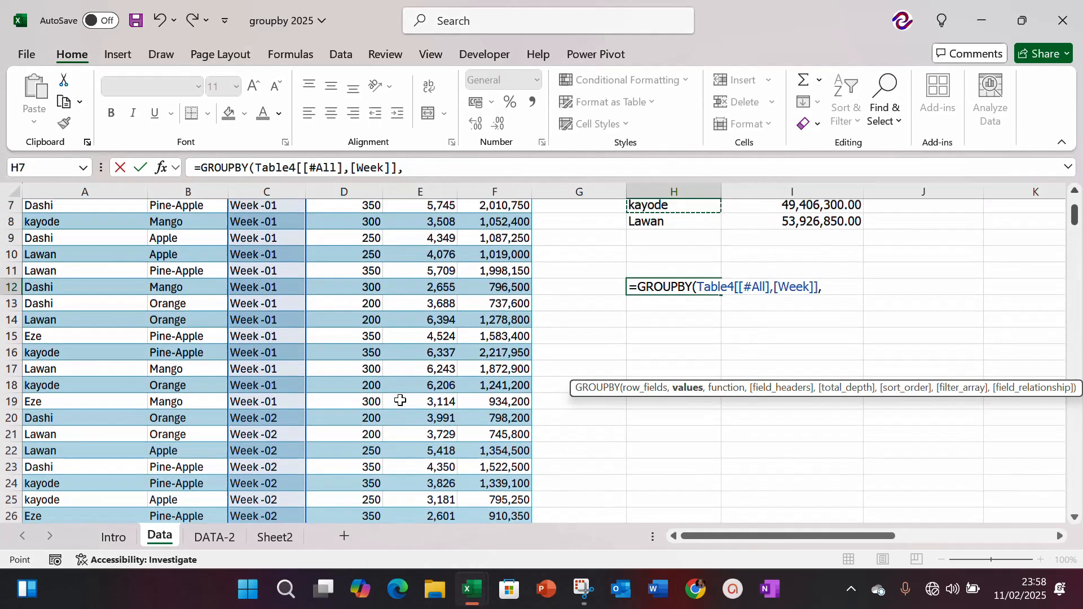
key("Up")
key("Up")
key("Up")
key("Left")
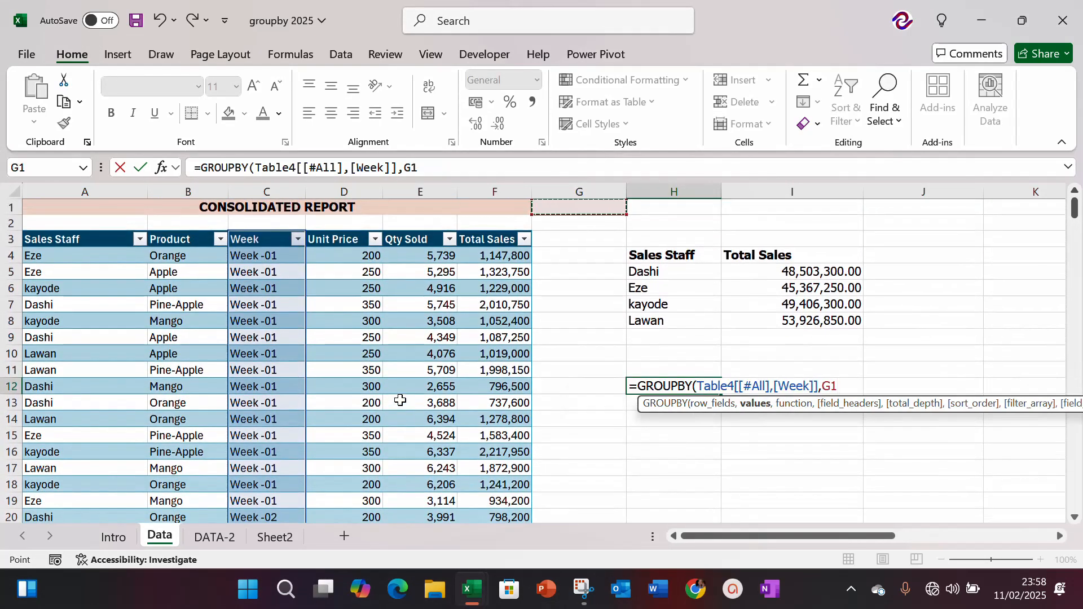
key("Down")
key("Down")
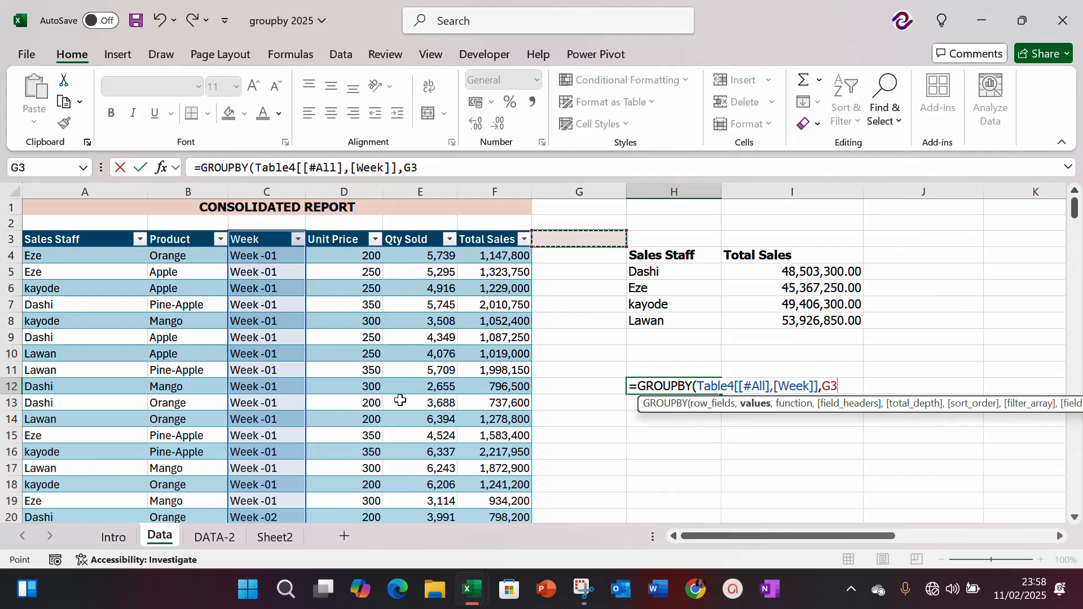
key("Left")
key("ctrl+shift+Down")
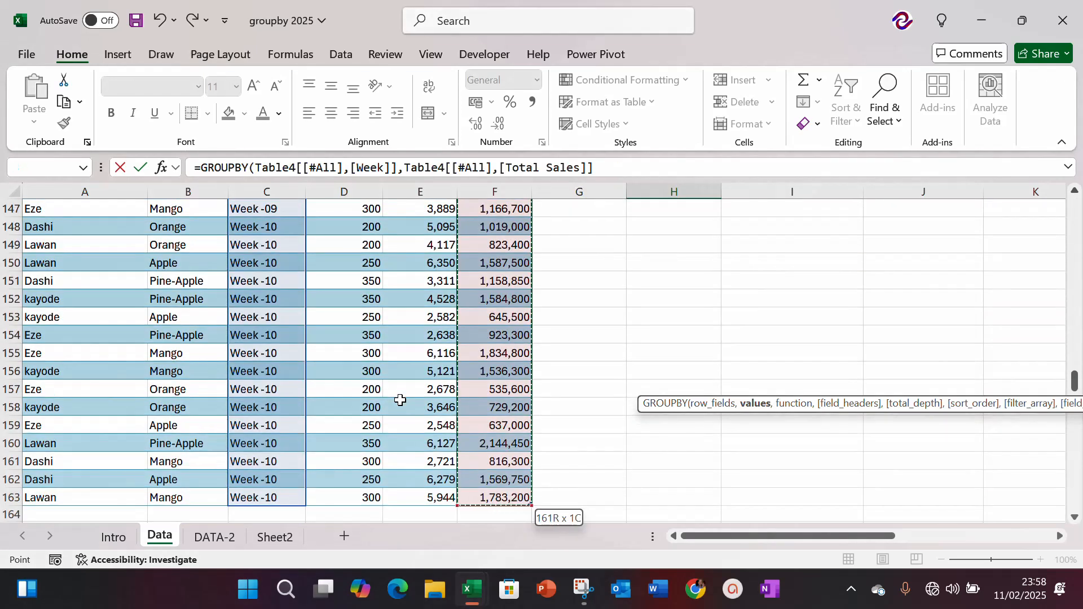
type(",")
key("Tab")
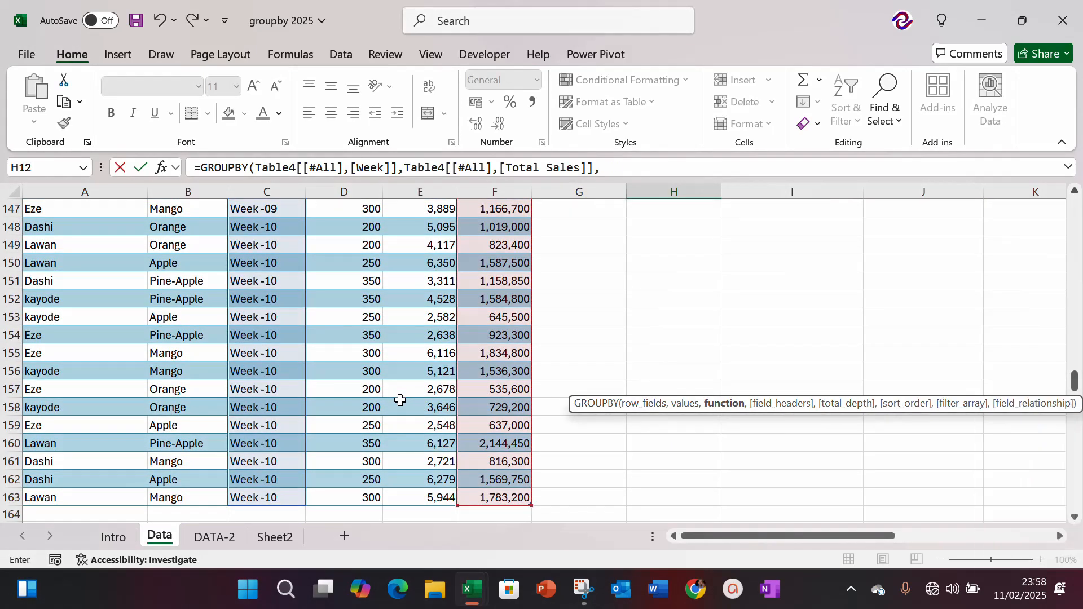
Step: Complete the weekly GROUPBY formula in H12 with SUM, field_headers 3 (Yes and show) and total_depth 0 (No totals)
type(",")
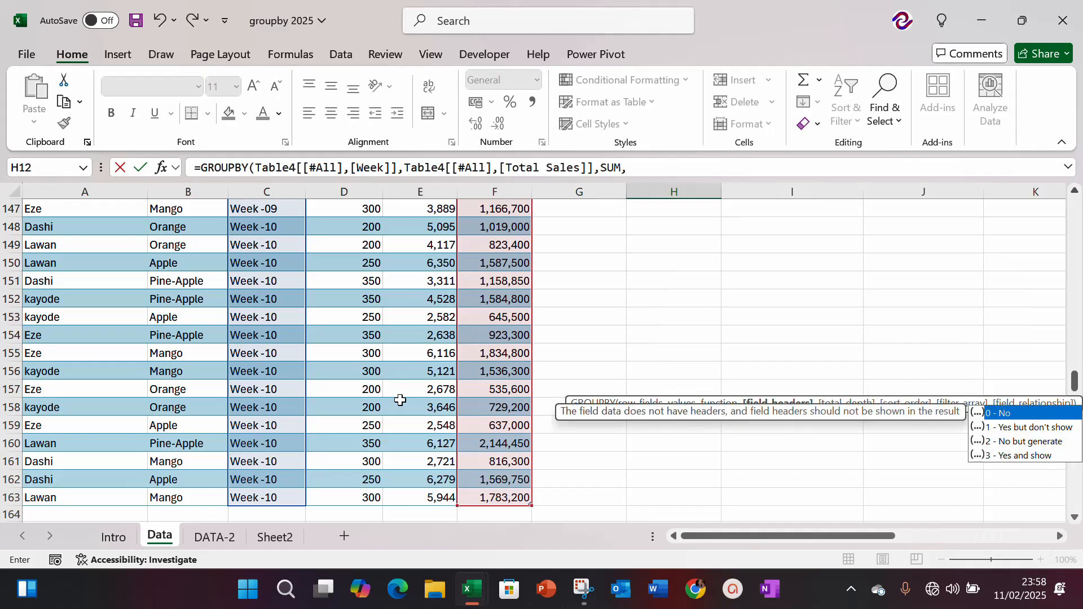
key("Down")
key("Down")
key("Down")
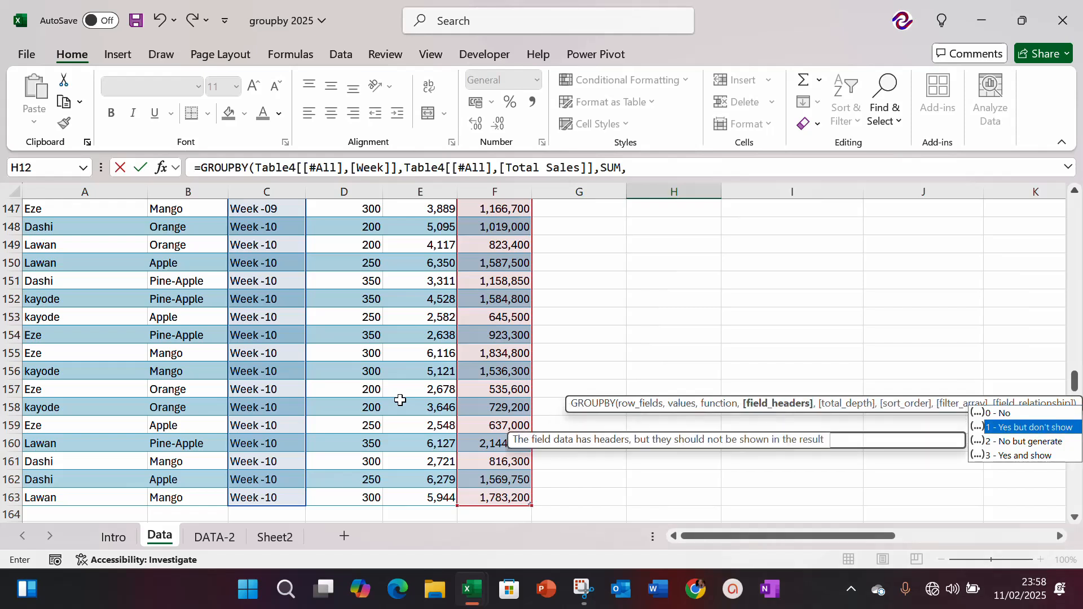
key("Tab")
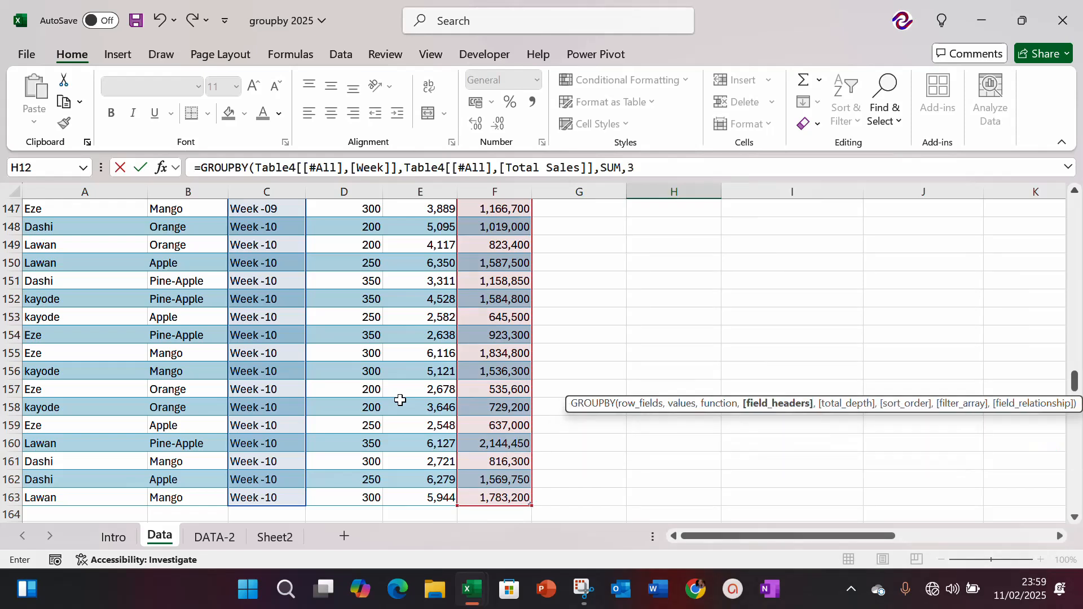
type(",")
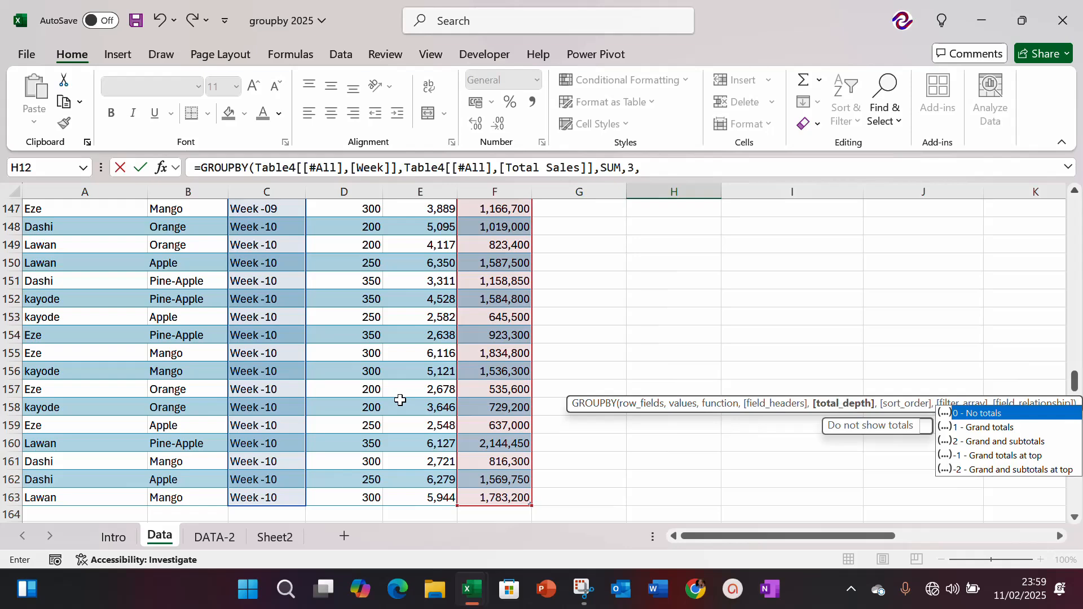
key("Tab")
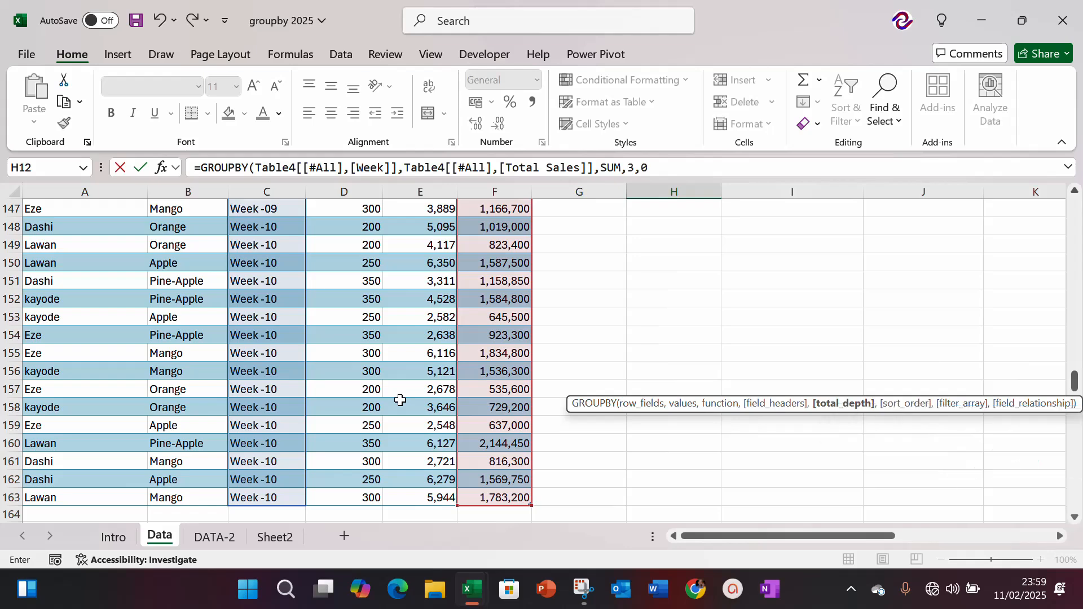
key("Return")
Step: Make the weekly report's header cells Week and Total Sales in H12:I12 bold
key("Up")
key("Up")
key("Up")
key("Up")
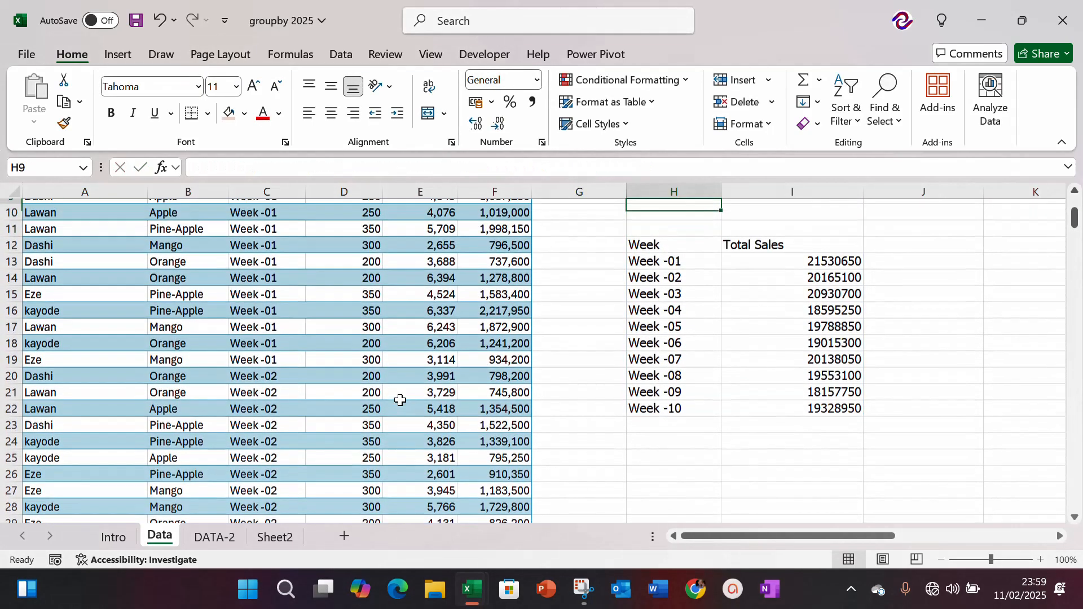
key("Down")
key("Down")
Step: Format the weekly totals in I13:I22 as numbers with thousands separators and two decimals
key("Down")
key("shift+Right")
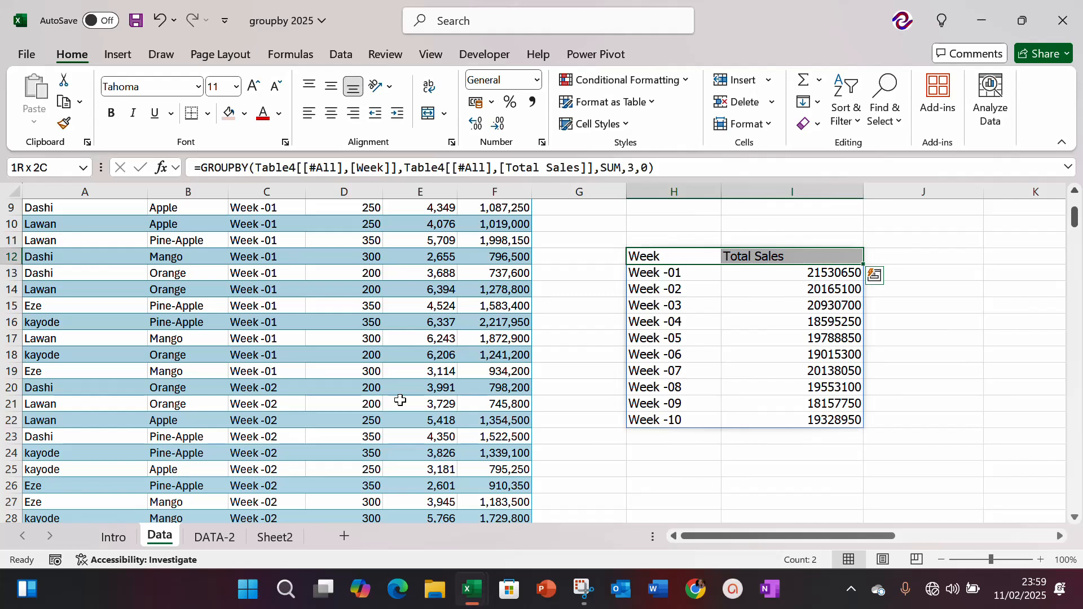
key("ctrl+b")
key("Down")
key("Right")
key("ctrl+shift+Down")
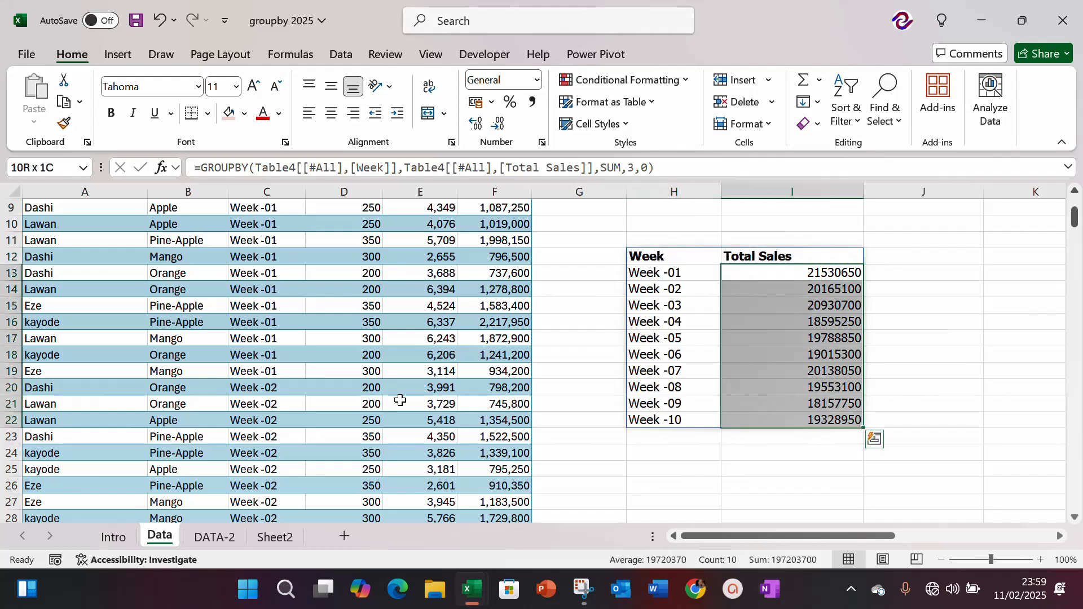
key("ctrl+shift+1")
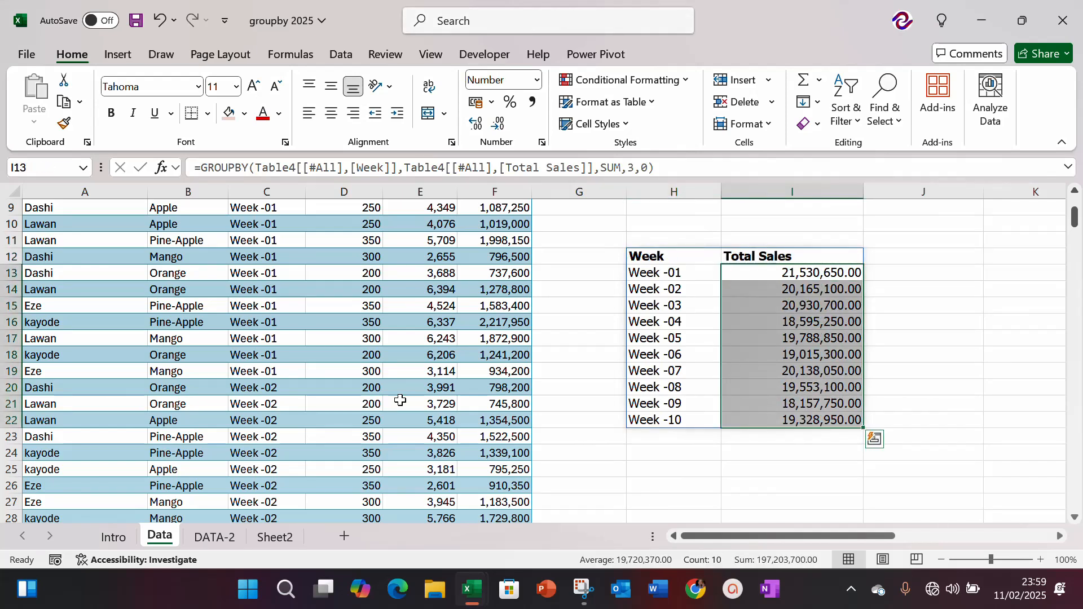
key("Up")
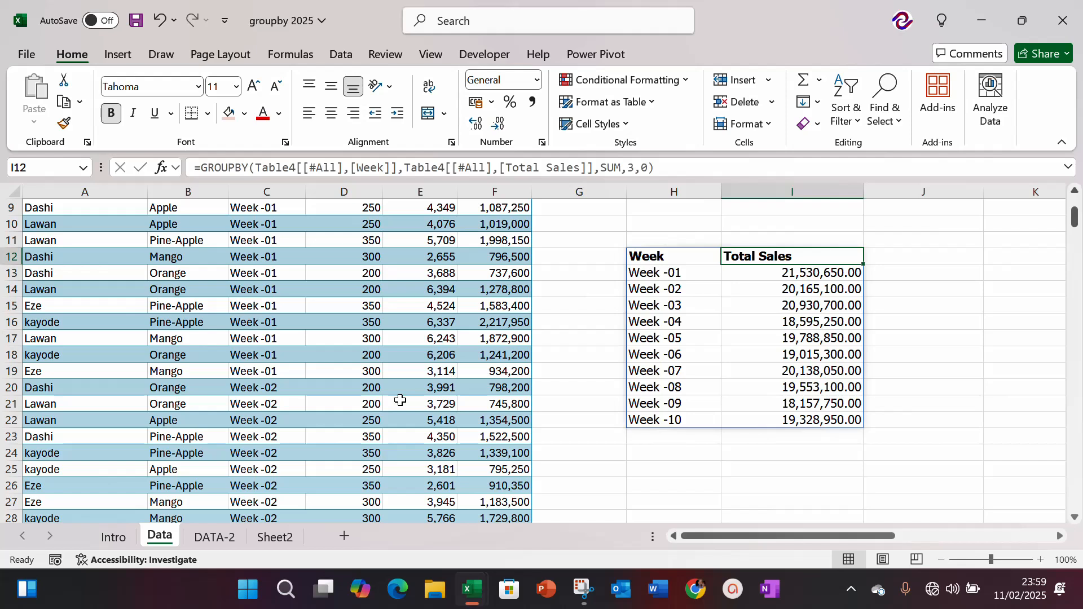
key("Left")
key("Left")
key("Left")
key("Left")
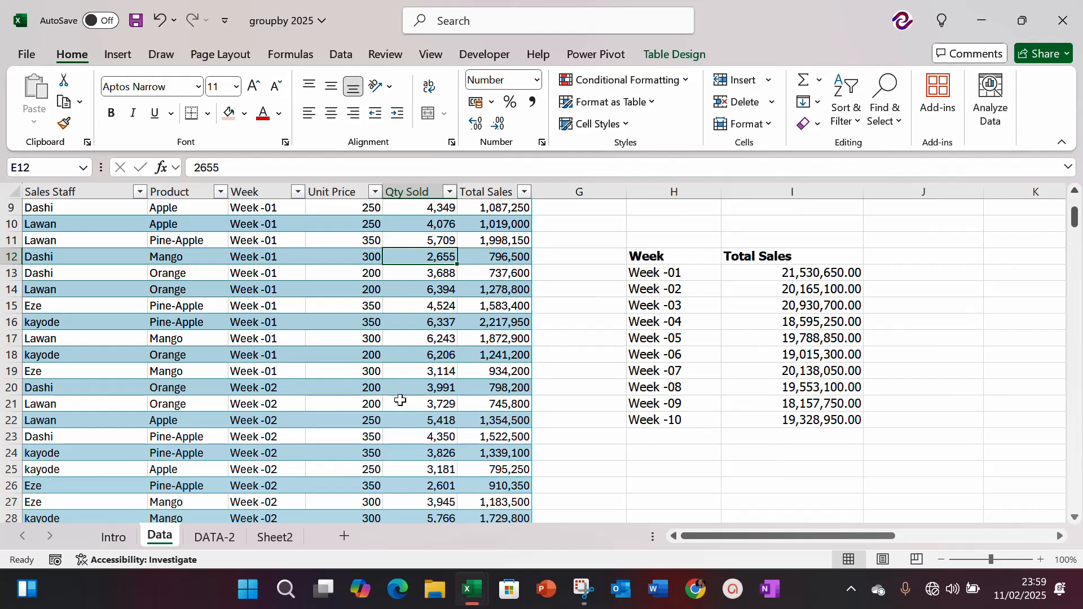
key("Up")
key("Up")
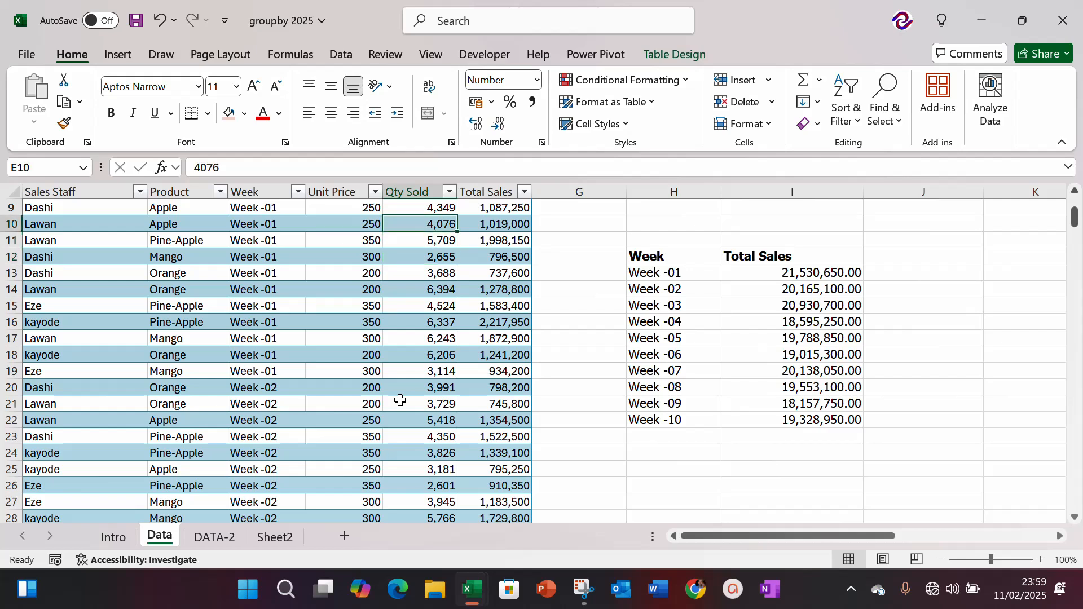
key("Right")
key("Right")
key("Right")
key("Right")
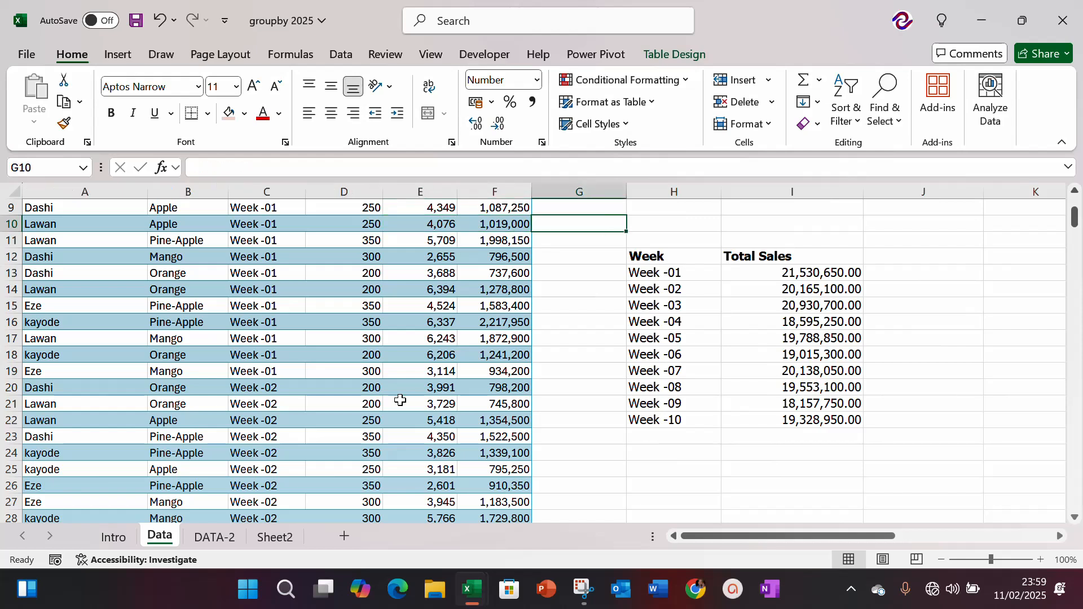
Step: Reduce the weekly totals in I13:I22 to no decimal places
key("Down")
key("Down")
key("Down")
key("ctrl+shift+Down")
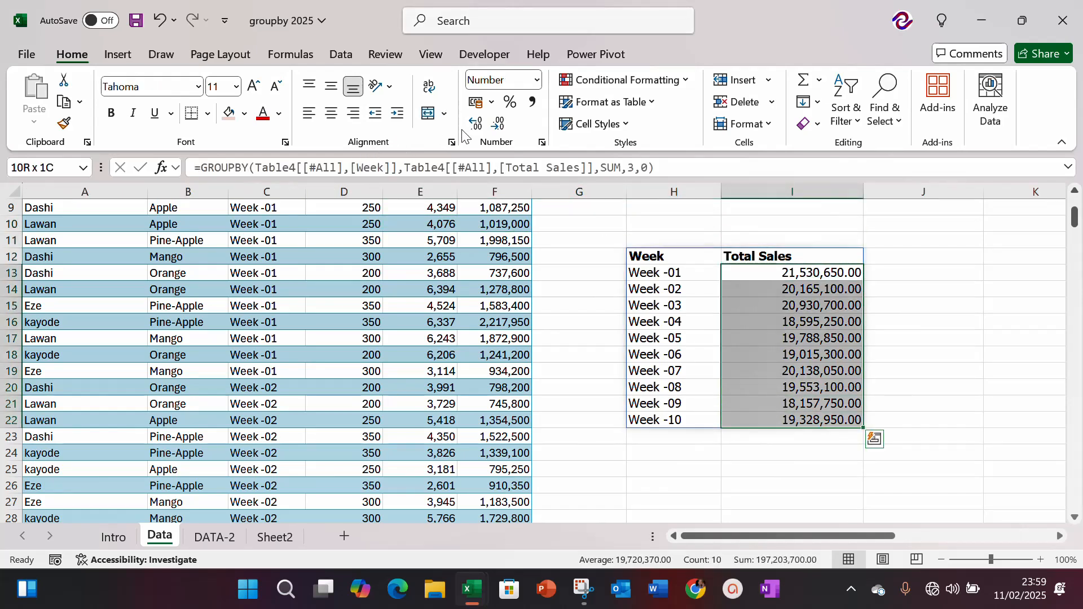
left_click(498, 124)
left_click(497, 125)
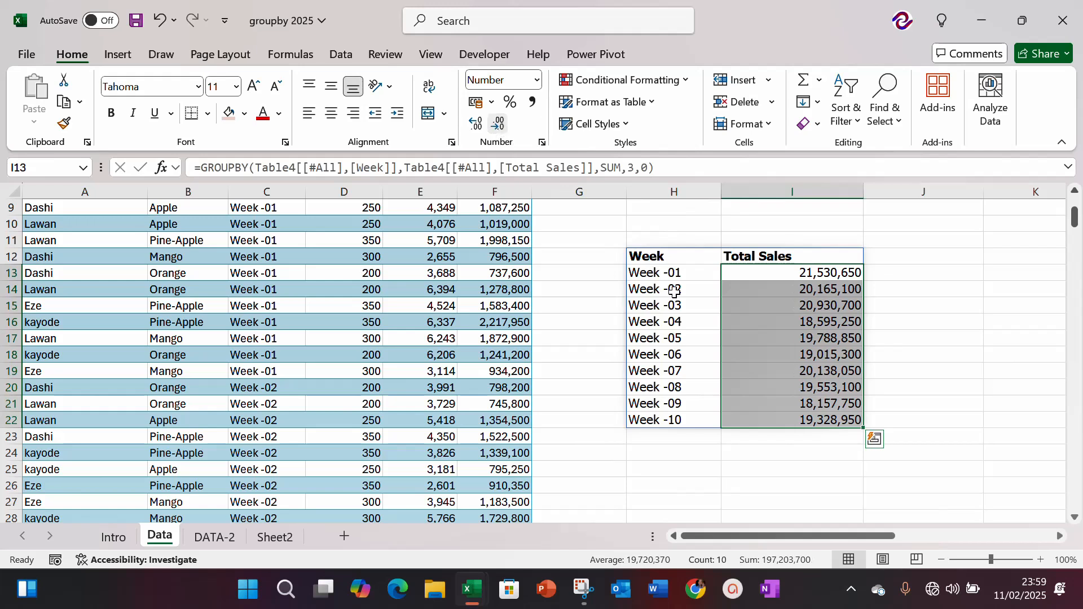
Step: Insert a default column chart of the weekly total sales and move it over the sales data table, clear of the report
left_click(749, 307)
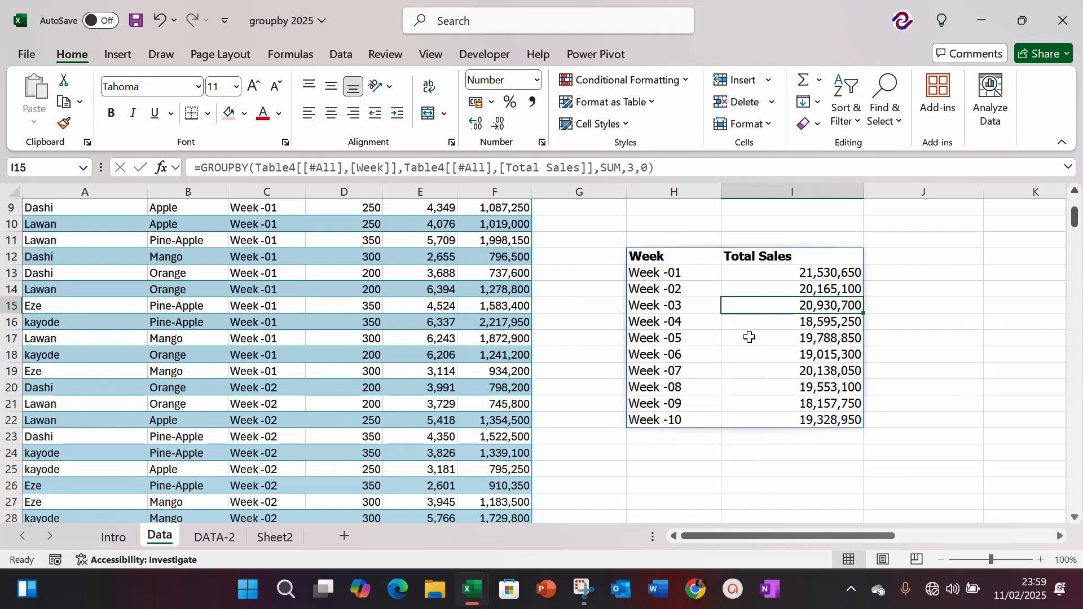
key("alt+F1")
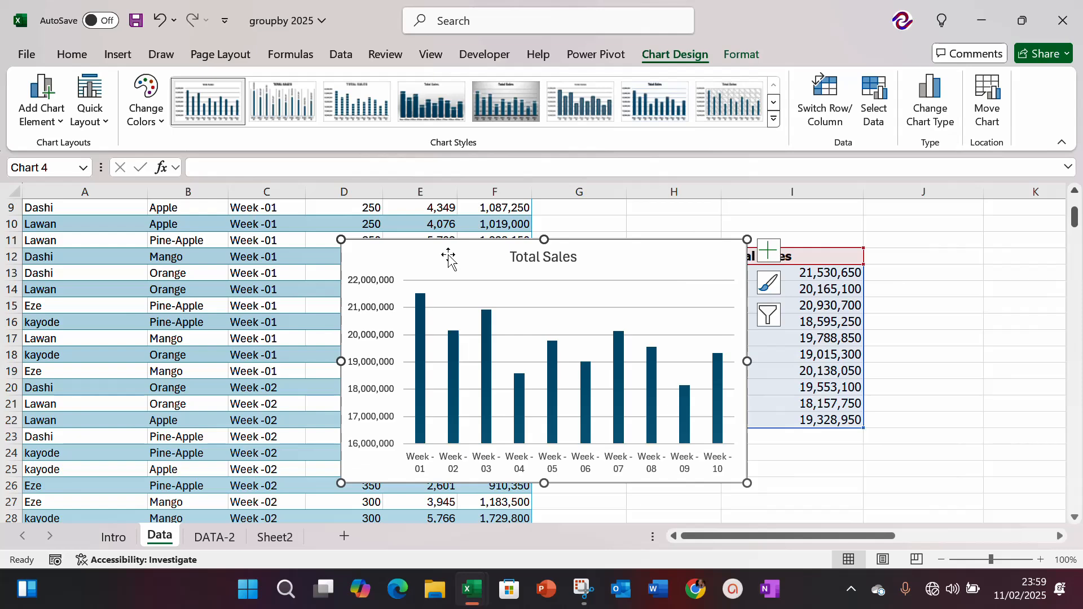
left_click_drag(448, 255, 199, 229)
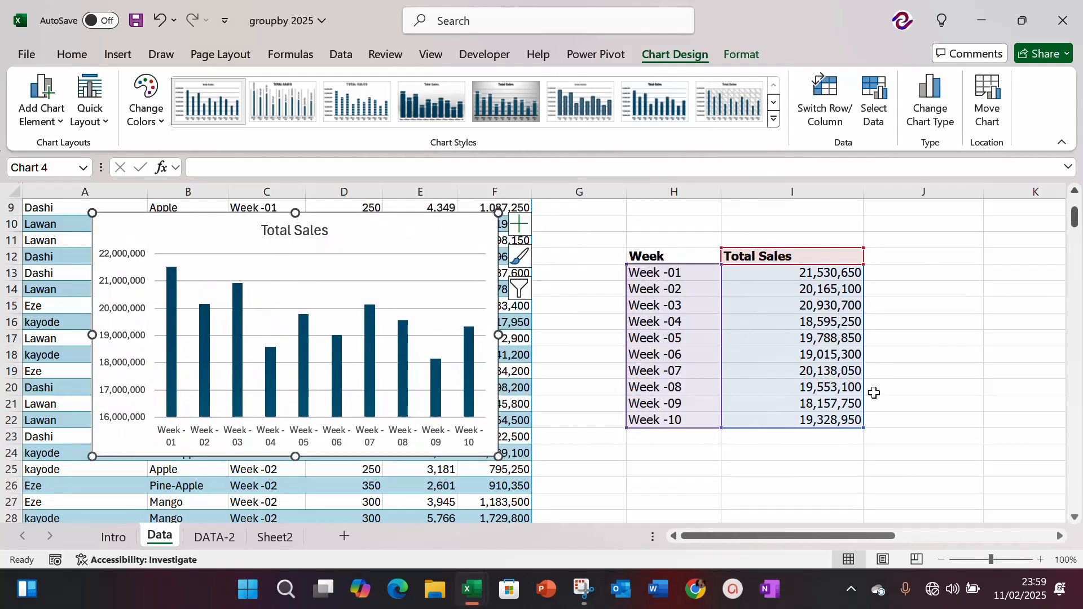
left_click(904, 398)
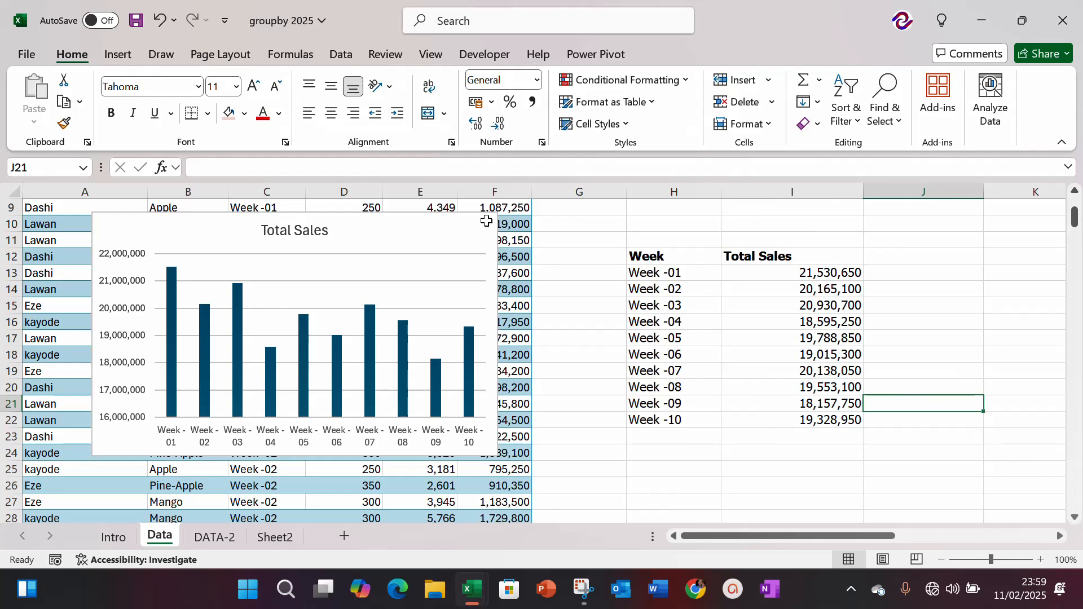
Step: Check the illustration exercise box for the third required report, and return to the area below the weekly report
left_click(744, 290)
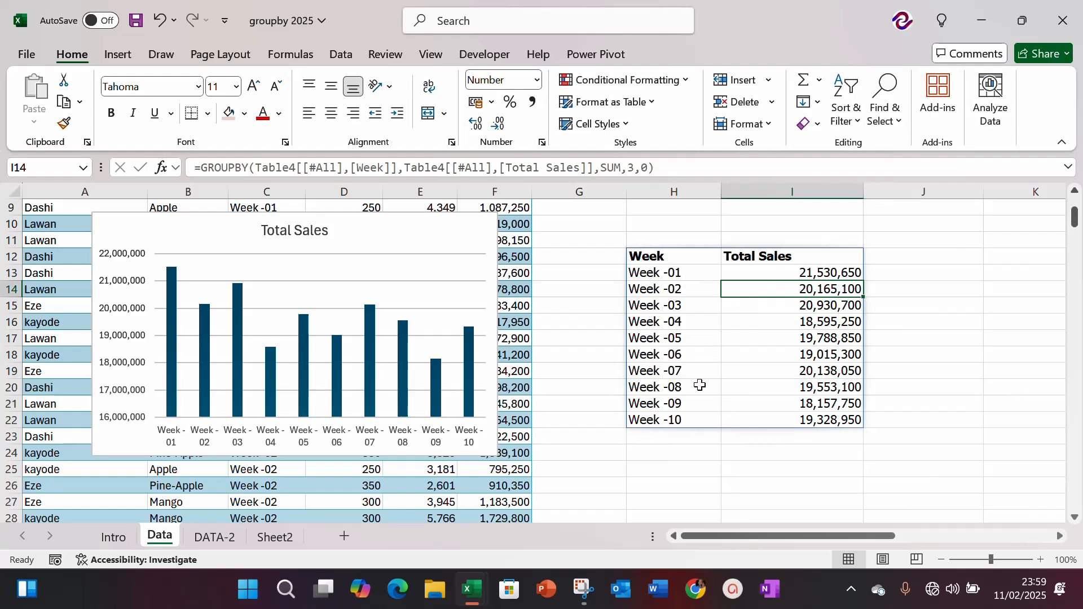
left_click(634, 486)
key("Up")
key("Up")
key("Up")
key("Up")
key("Up")
key("Up")
key("Up")
key("Up")
key("Up")
key("Up")
key("Up")
key("Up")
key("Up")
key("Up")
key("Up")
key("Up")
key("Up")
key("Up")
key("Up")
key("Up")
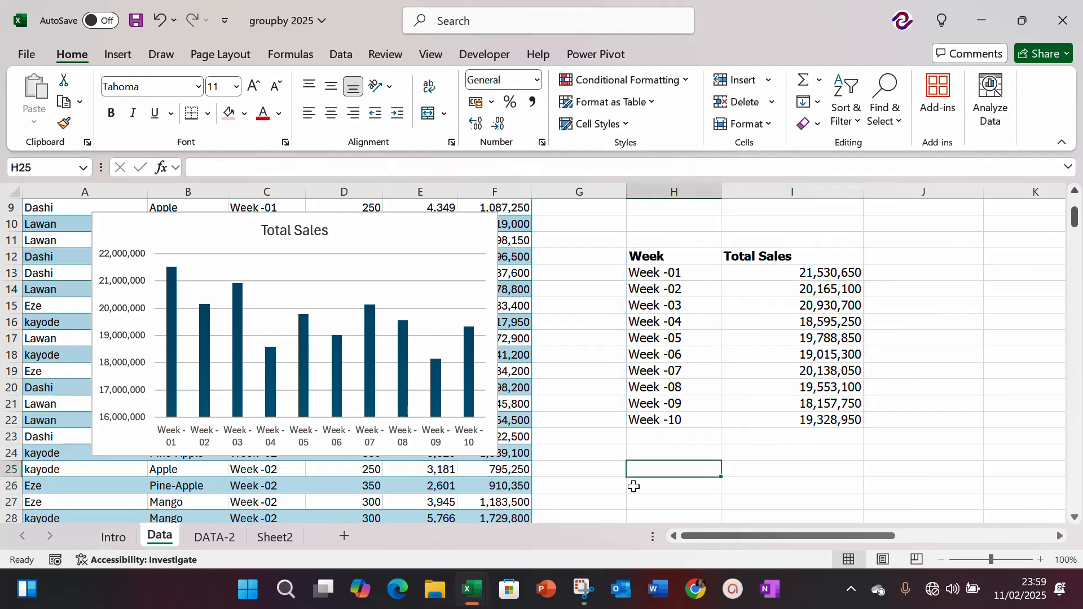
key("Up")
key("Up")
key("Up")
key("Right")
key("Right")
key("Right")
key("Right")
key("Right")
key("Right")
key("Right")
key("Right")
key("Right")
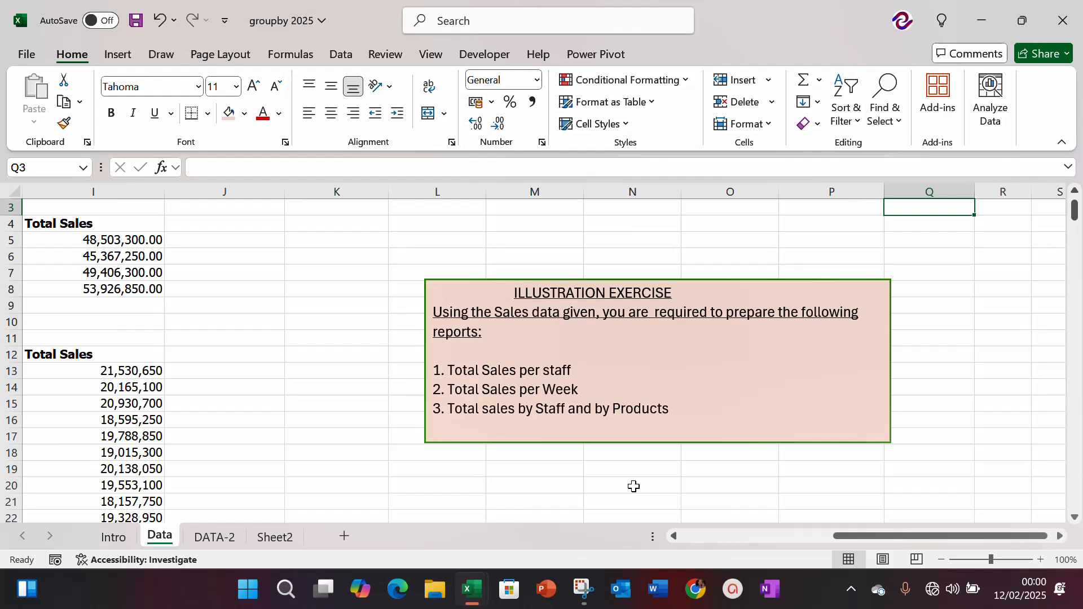
key("Left")
key("Left")
key("Left")
key("Left")
key("Left")
key("Left")
key("Left")
key("Left")
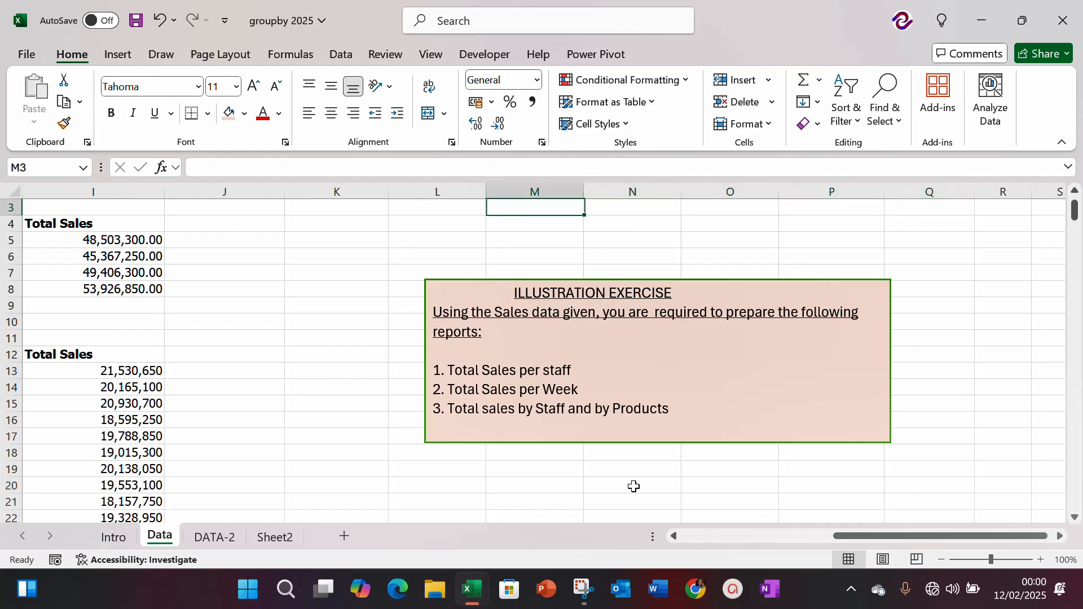
key("Left")
key("Left")
key("Down")
key("Down")
key("Down")
key("Down")
key("Down")
key("Down")
key("Down")
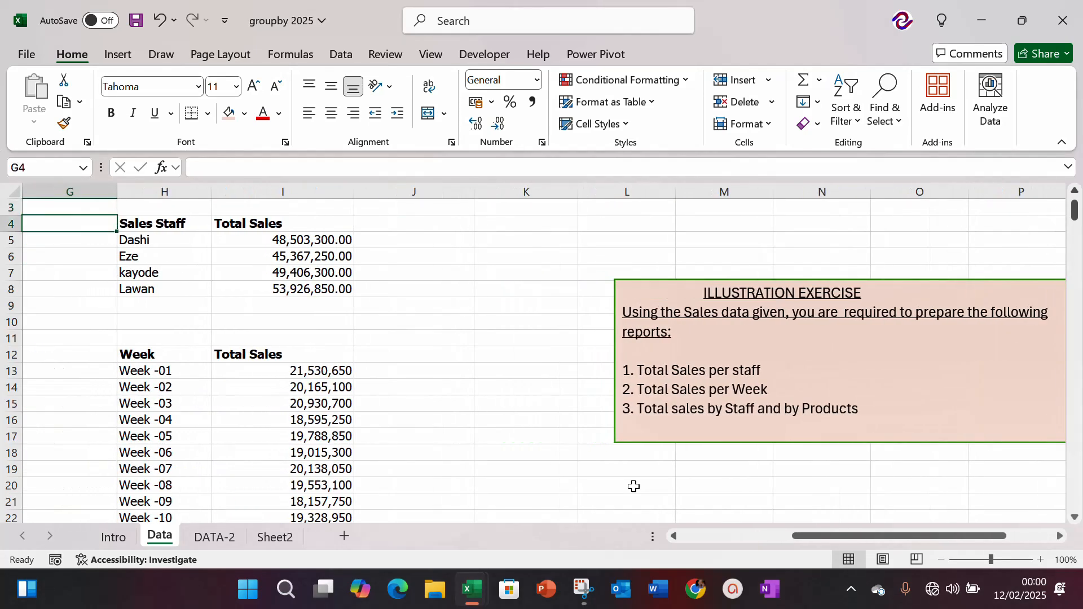
key("Down")
key("Down")
key("Down")
key("Down")
key("Down")
key("Down")
key("Down")
key("Down")
key("Down")
key("Down")
key("Down")
key("Down")
key("Down")
key("Down")
key("Down")
key("Down")
key("Down")
key("Down")
key("Down")
key("Down")
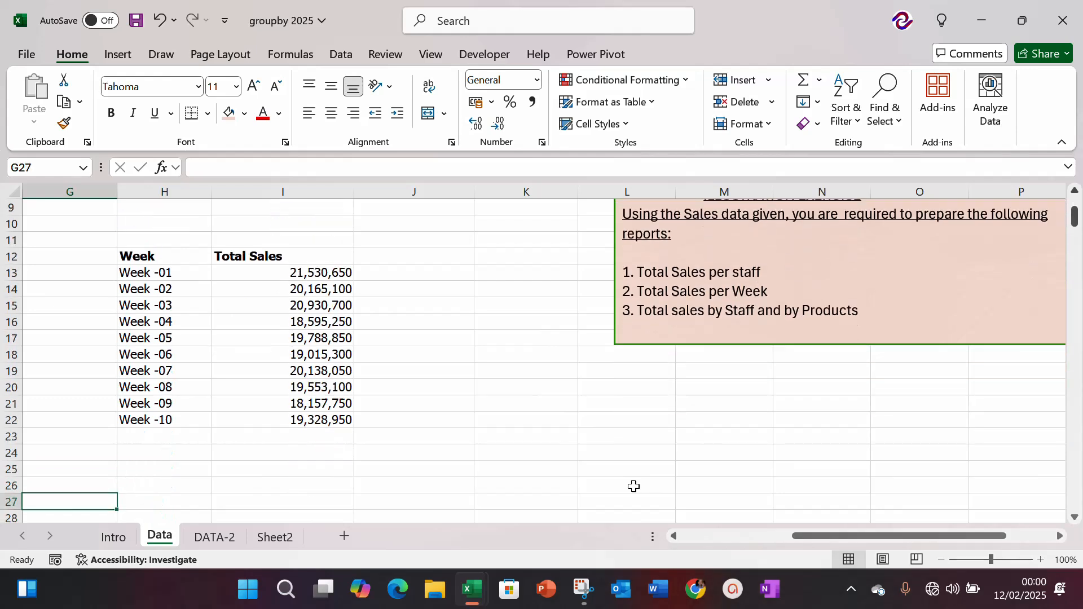
Step: Select the empty cell J24, just below and beside the weekly report, as the place for the staff-and-product report
key("Up")
key("Up")
key("Up")
key("Up")
key("Up")
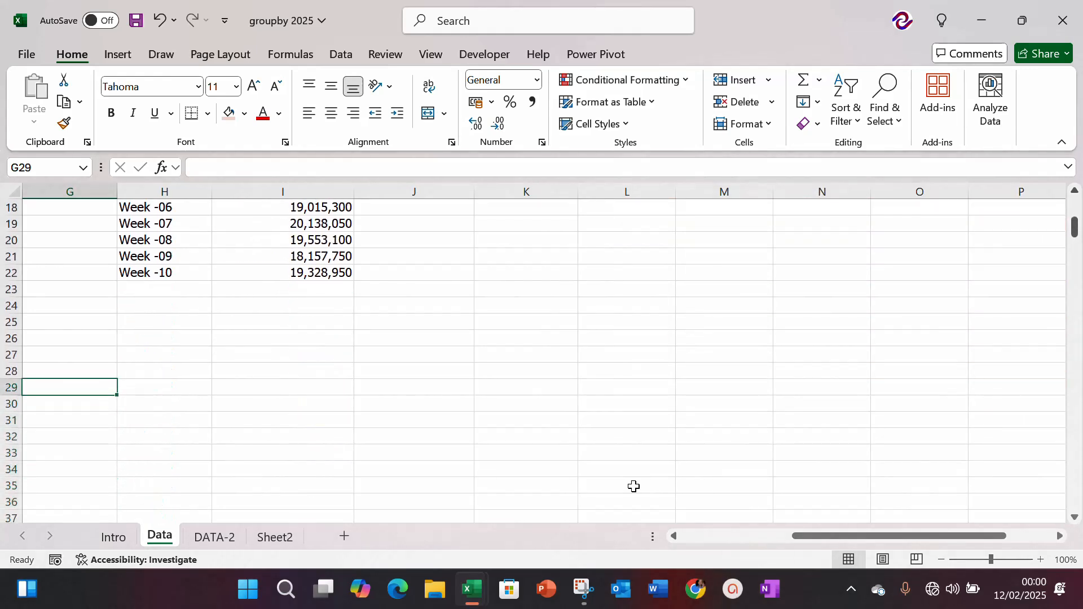
key("Right")
key("Right")
key("Right")
key("Right")
key("Up")
key("Up")
key("Up")
key("Up")
key("Up")
key("Left")
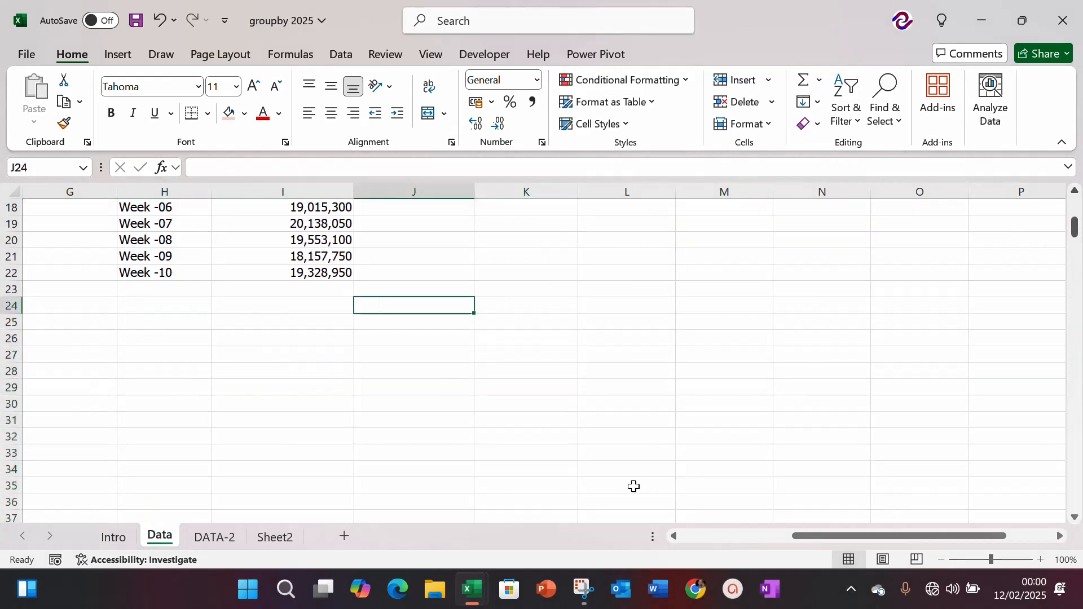
key("shift+Down")
key("shift+Down")
key("shift+Down")
key("shift+Down")
key("shift+Down")
key("shift+Down")
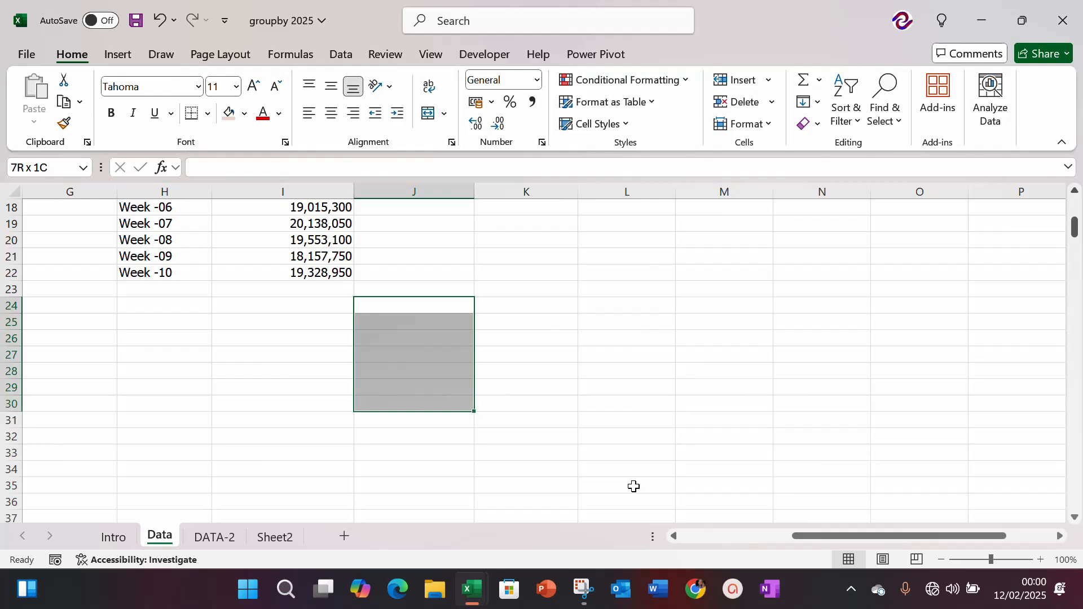
key("shift+Up")
key("shift+Up")
key("shift+Up")
key("shift+Up")
key("shift+Up")
key("shift+Up")
key("Right")
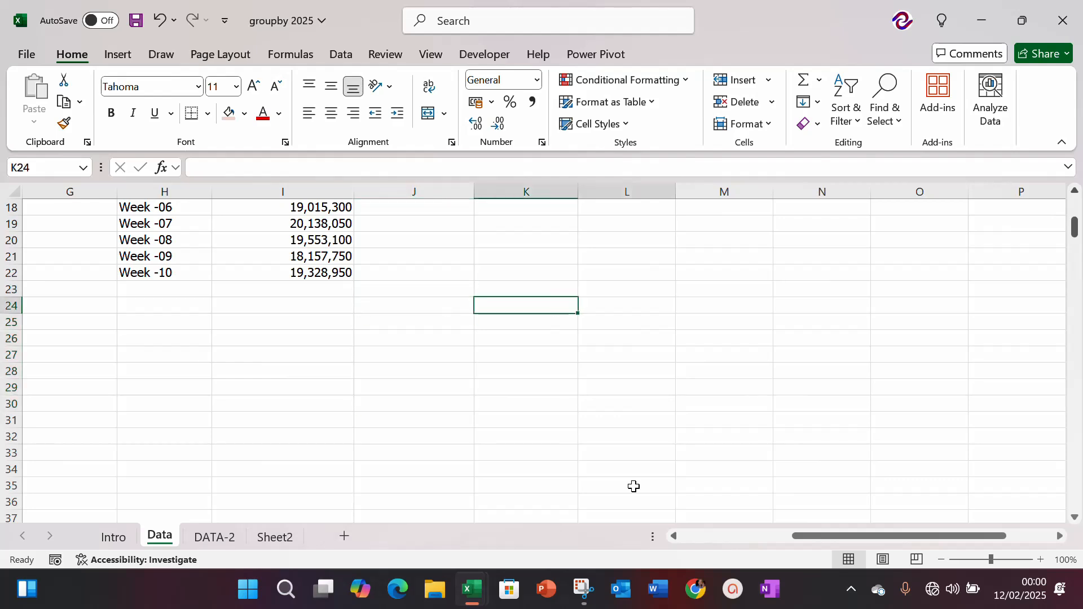
key("shift+Right")
key("shift+Right")
key("shift+Right")
key("Left")
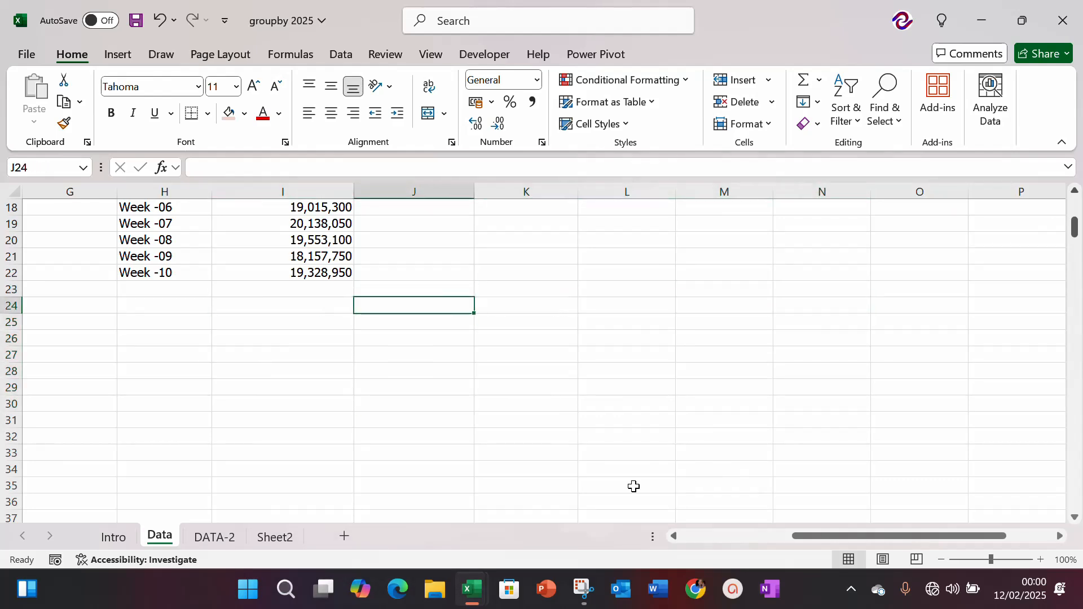
Step: Start a PIVOTBY formula in J24
type("=PI")
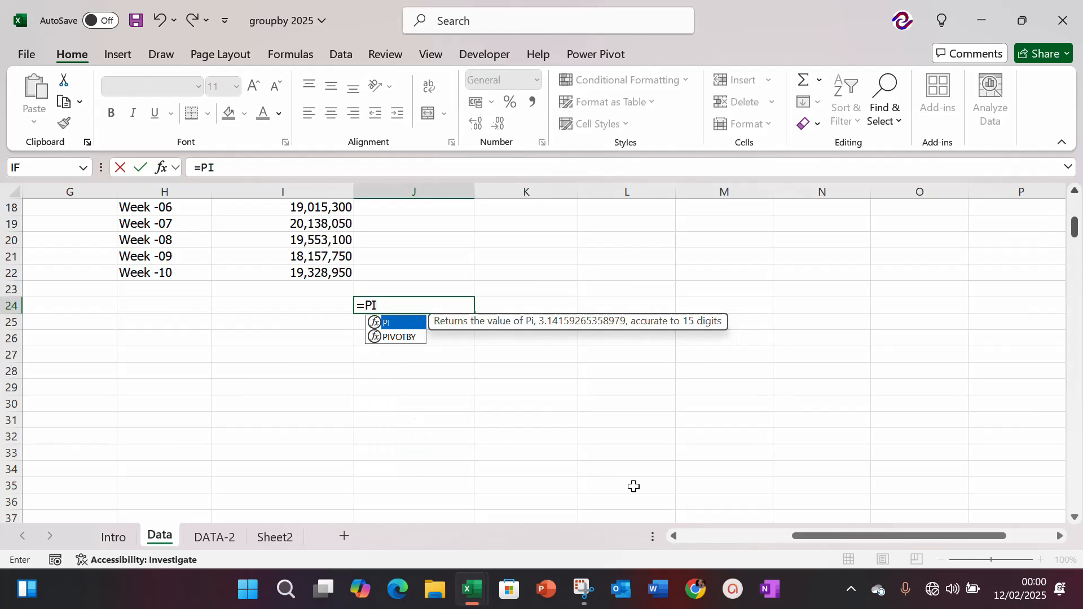
type("VOT")
key("Tab")
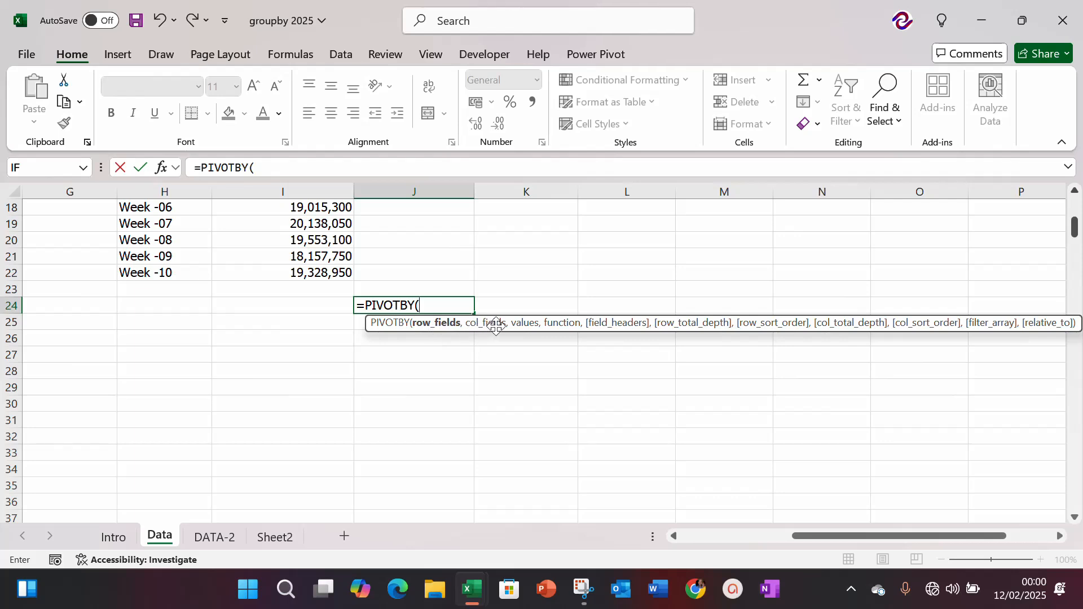
Step: Set the PIVOTBY row fields to the whole Sales Staff column of the sales table, header included
left_click(185, 312)
key("Left")
key("Left")
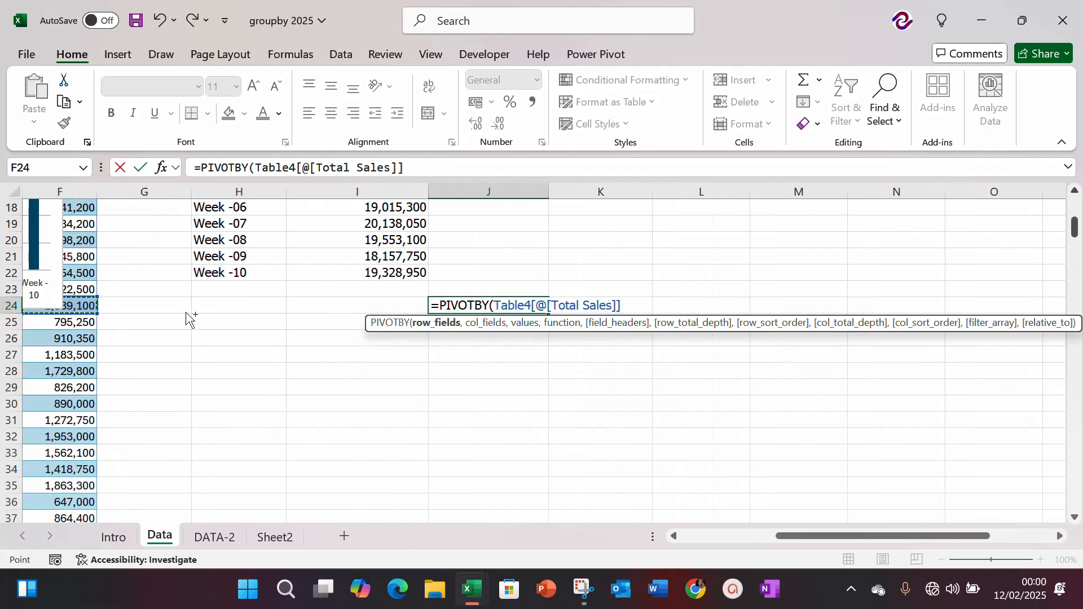
key("Left")
key("Left")
key("Left")
key("Left")
key("Left")
key("Up")
key("Up")
key("Up")
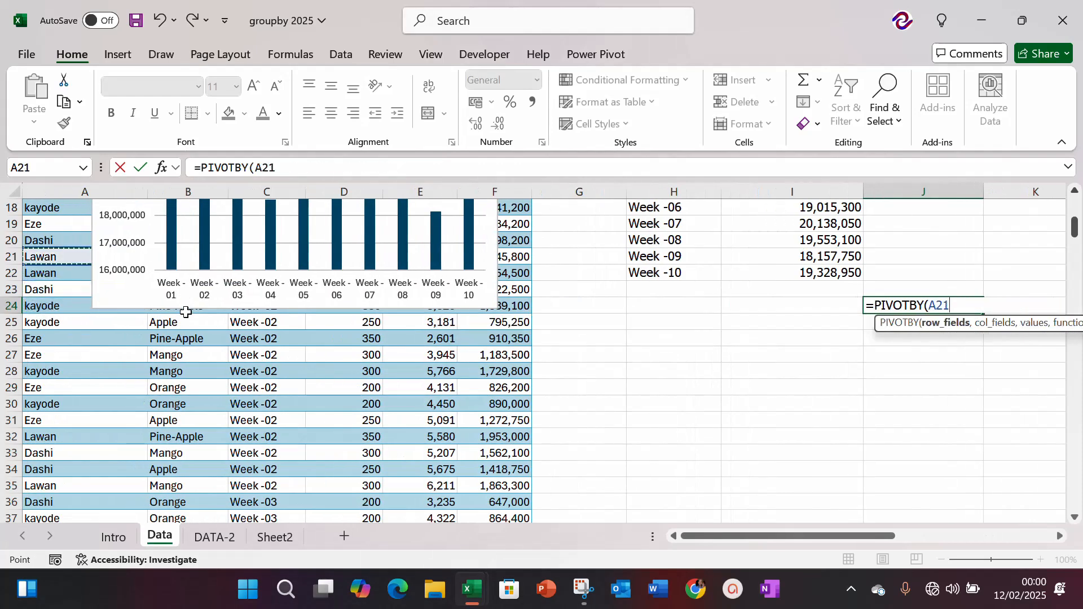
key("ctrl+Up")
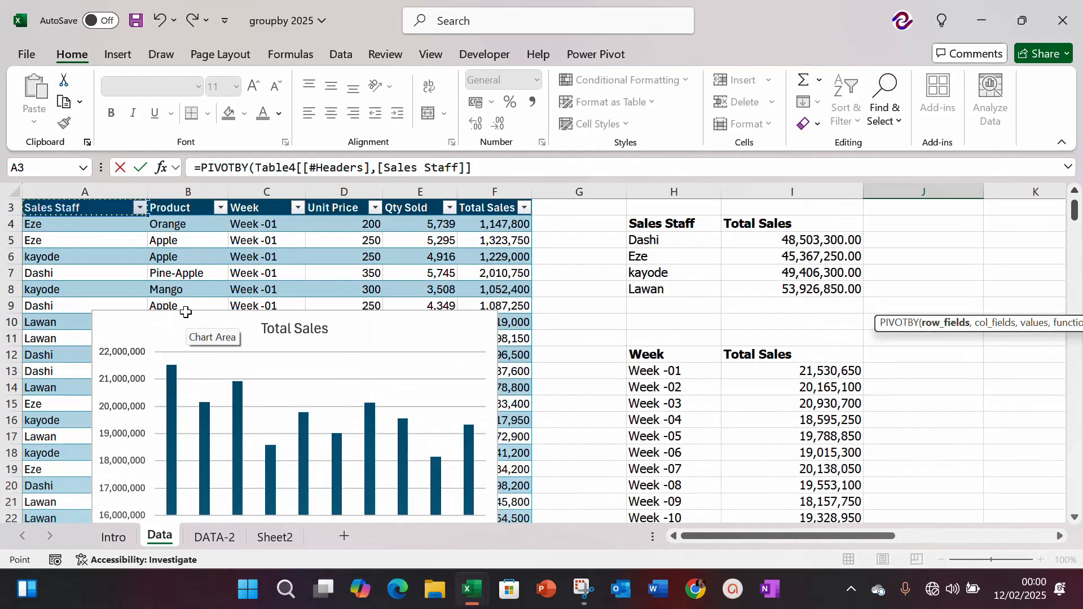
key("ctrl+shift+Down")
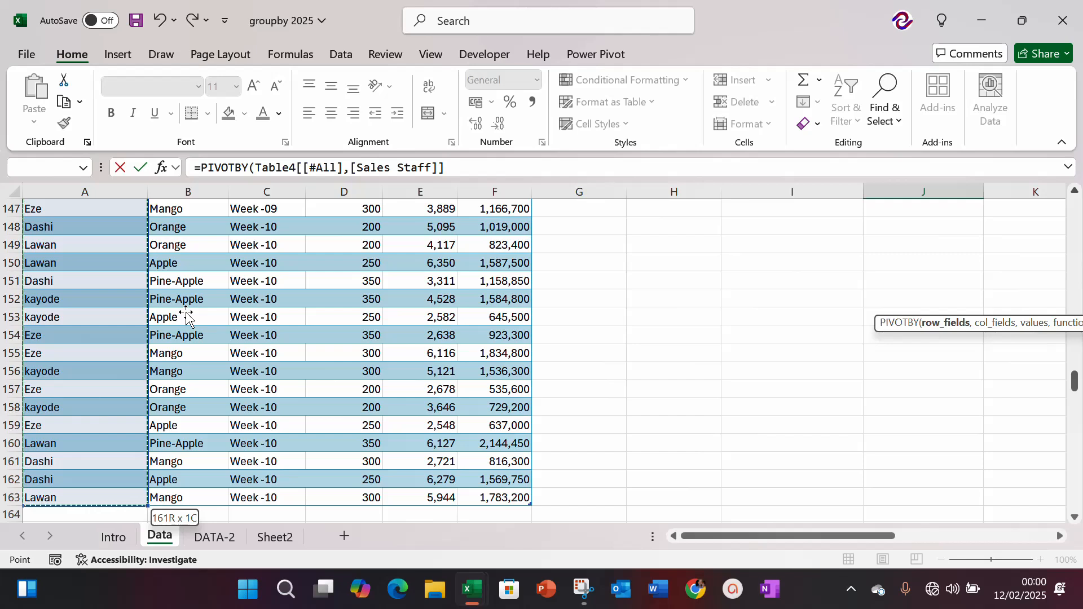
type(",")
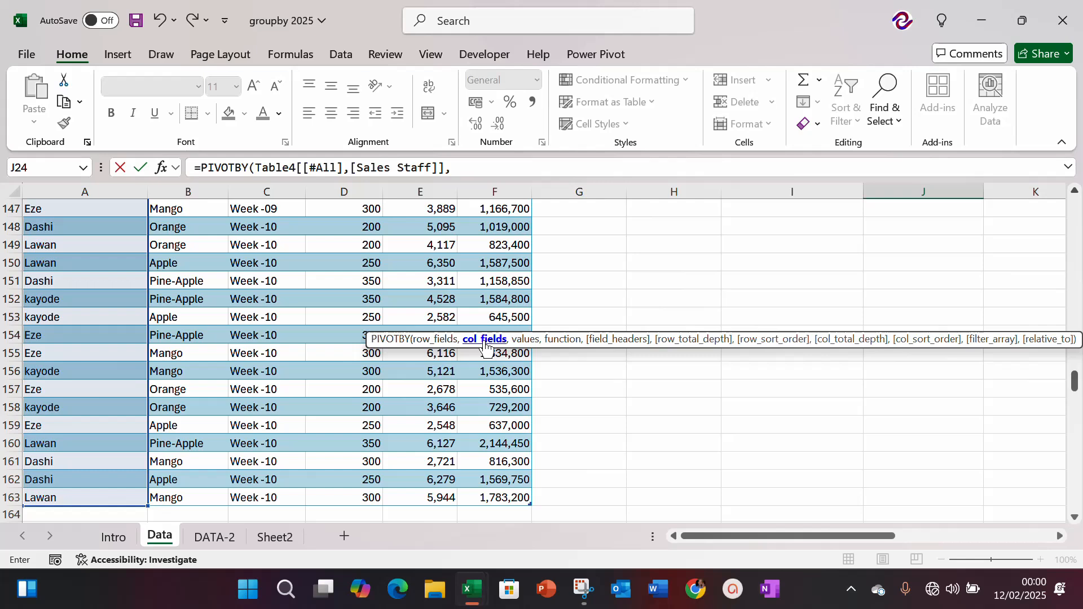
Step: Set the PIVOTBY column fields to the whole Product column of the sales table, header included
left_click(177, 246)
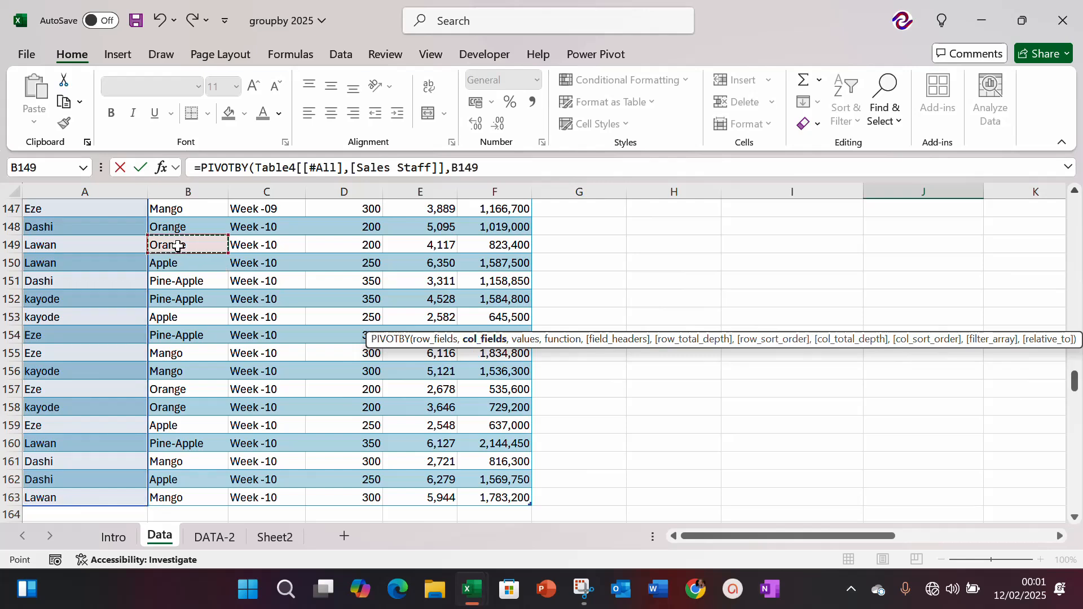
key("ctrl+Up")
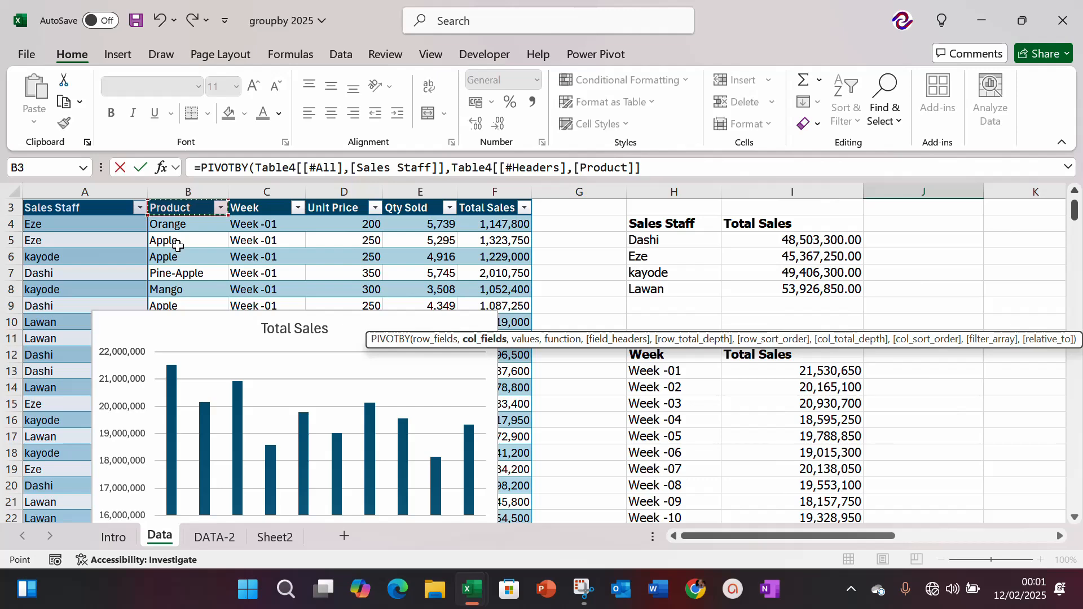
key("ctrl+shift+Down")
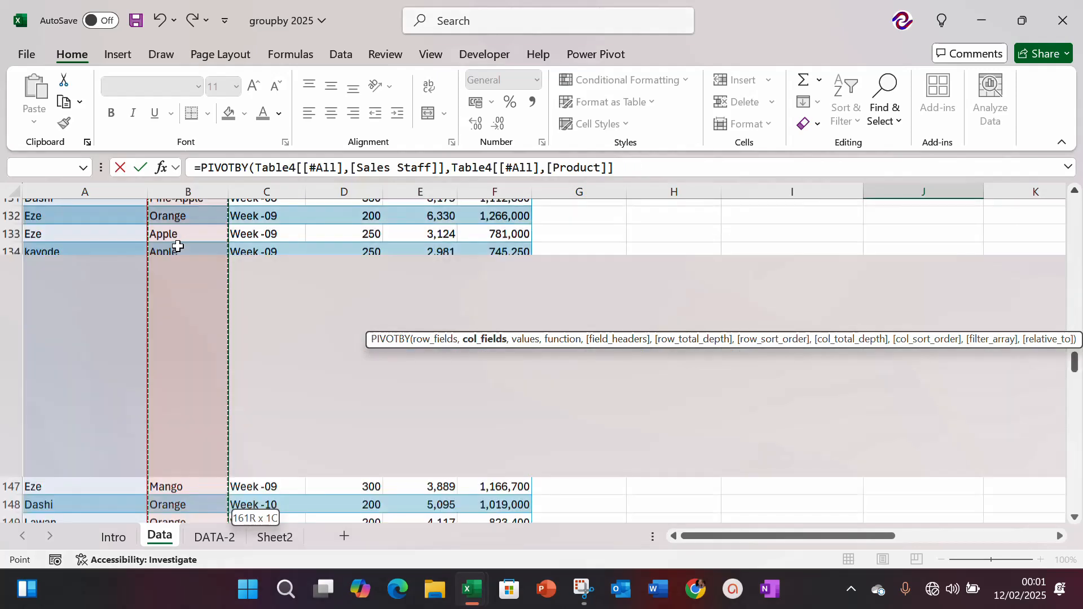
type(",")
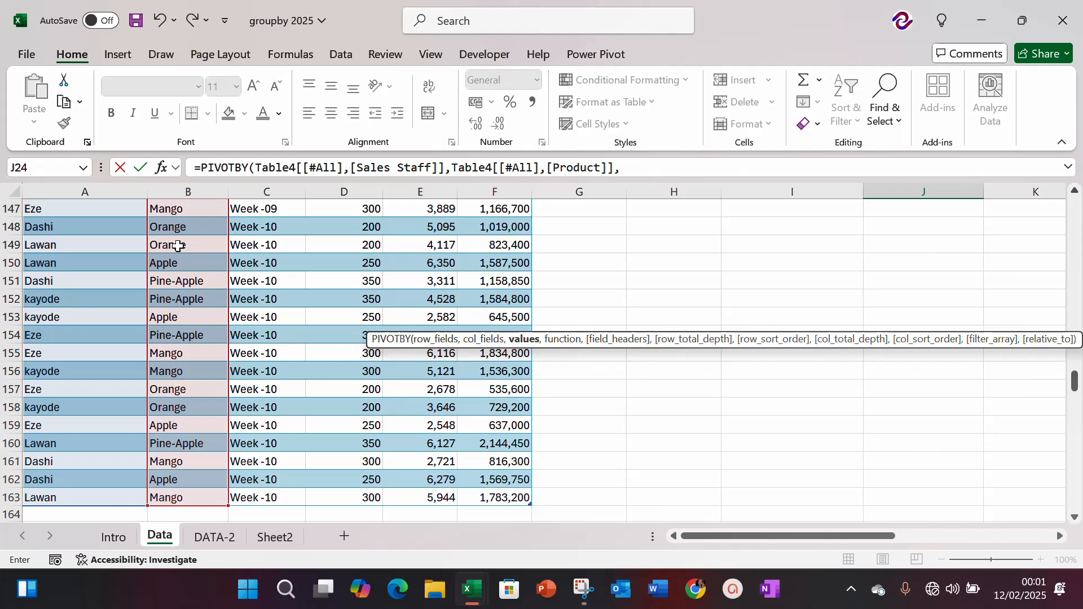
Step: Complete the PIVOTBY formula with the whole Total Sales column including its header as values, SUM as function and field headers 3 (Yes and show)
left_click(512, 228)
key("ctrl+Up")
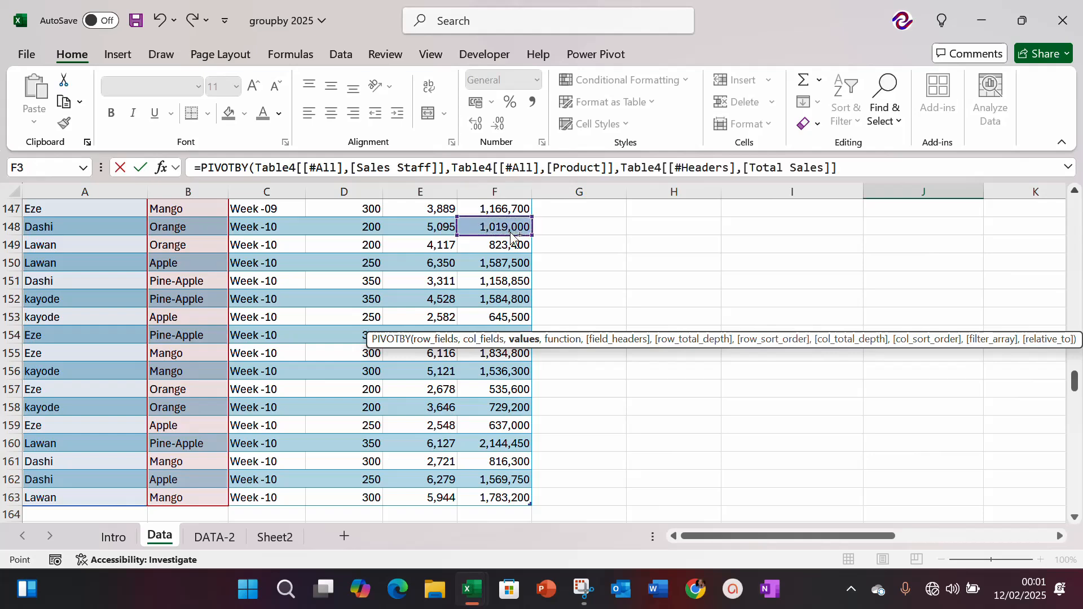
key("ctrl+shift+Down")
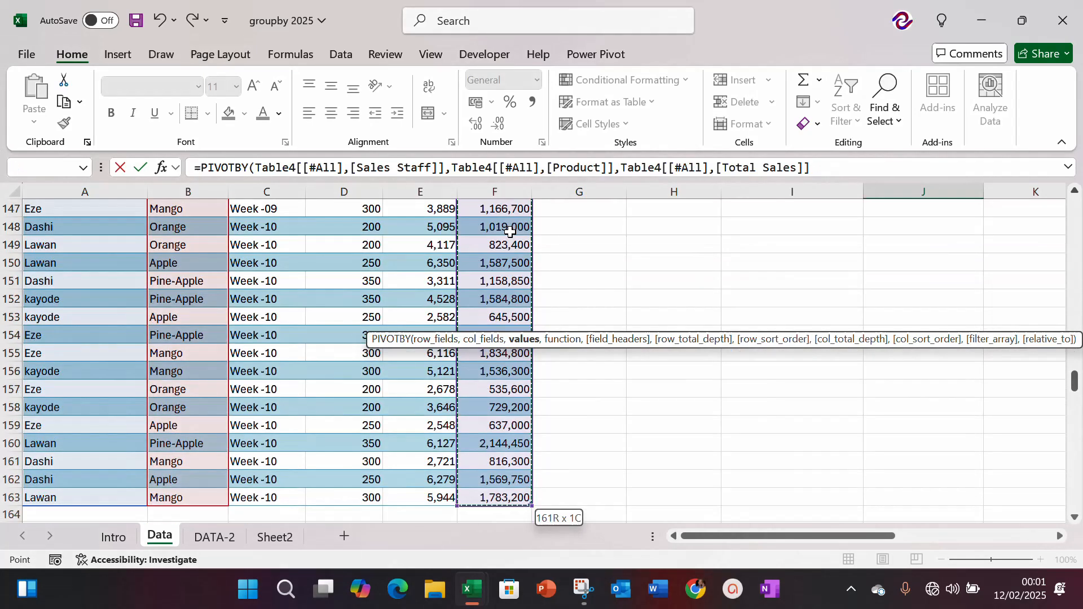
type(",")
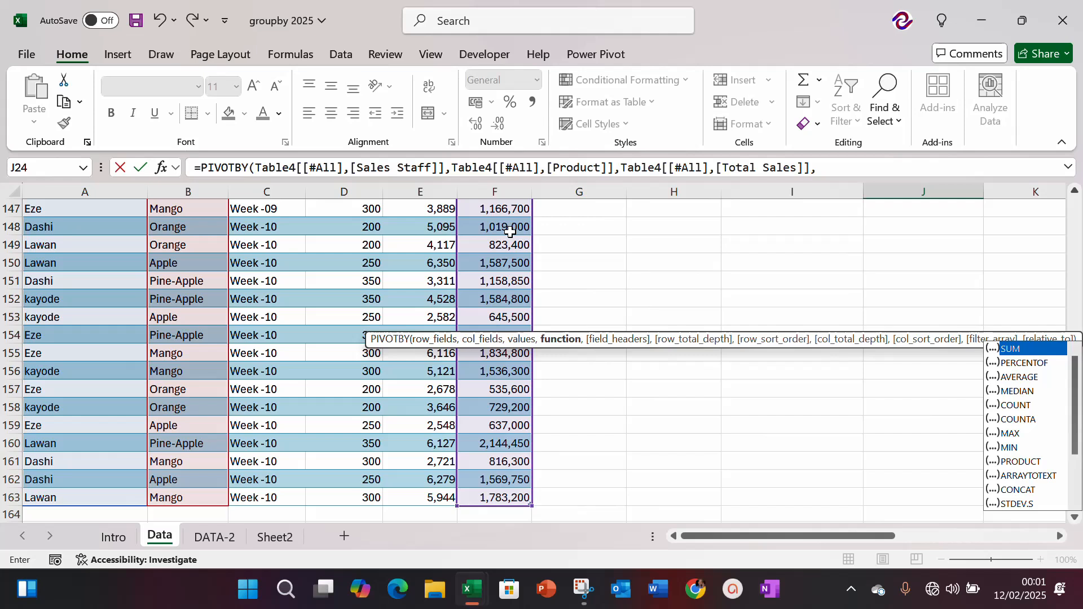
key("Tab")
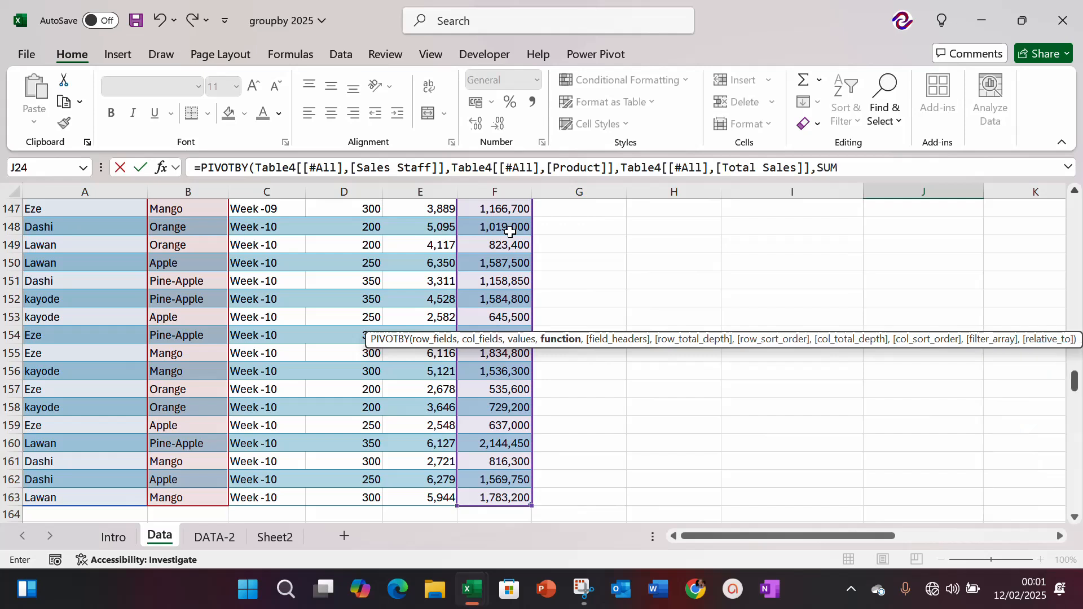
type(",")
key("Down")
key("Down")
key("Down")
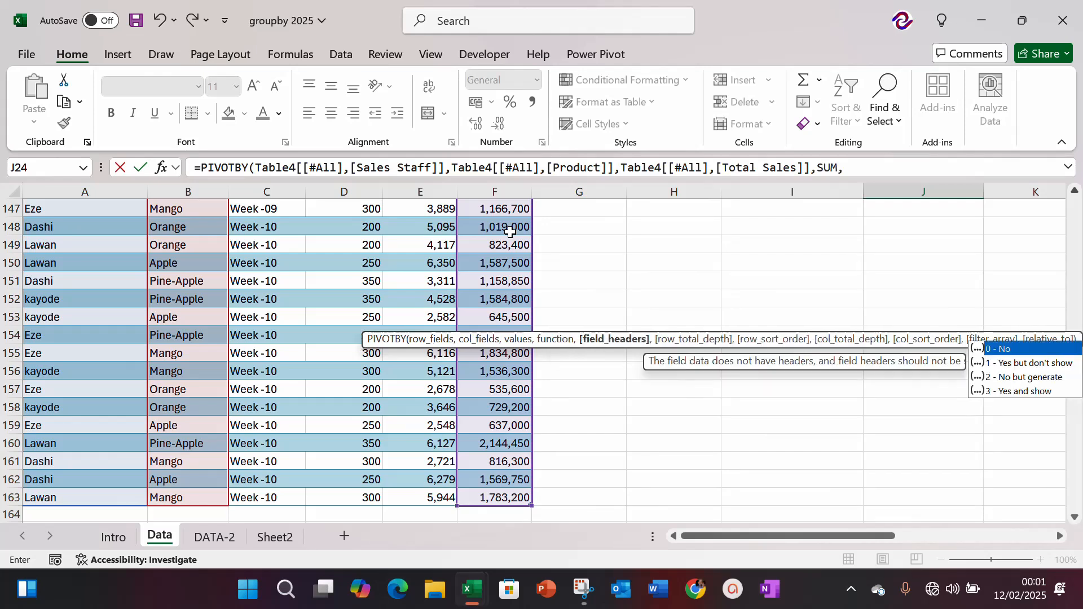
key("Tab")
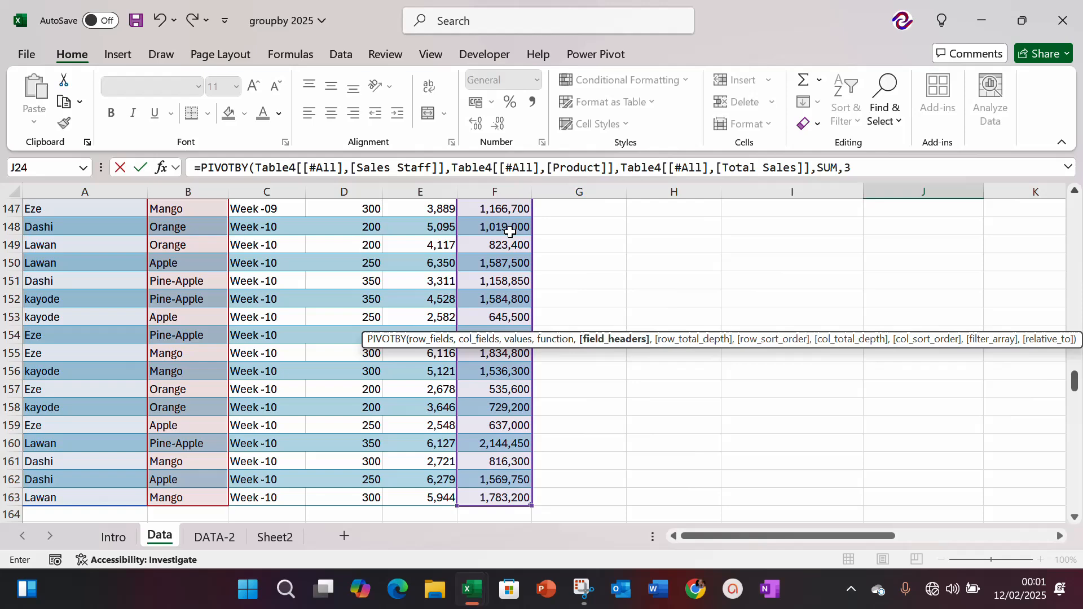
key("Return")
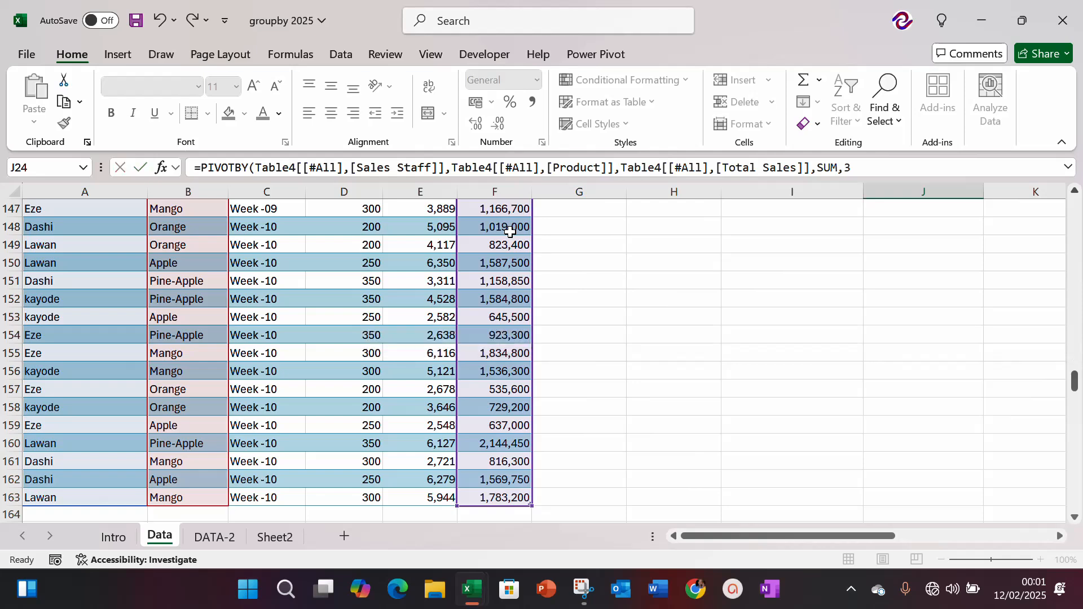
Step: Format all amounts of the staff-and-product report, K27:O31, as numbers with thousands separators and two decimals
scroll(510, 232, "up", 1)
key("Up")
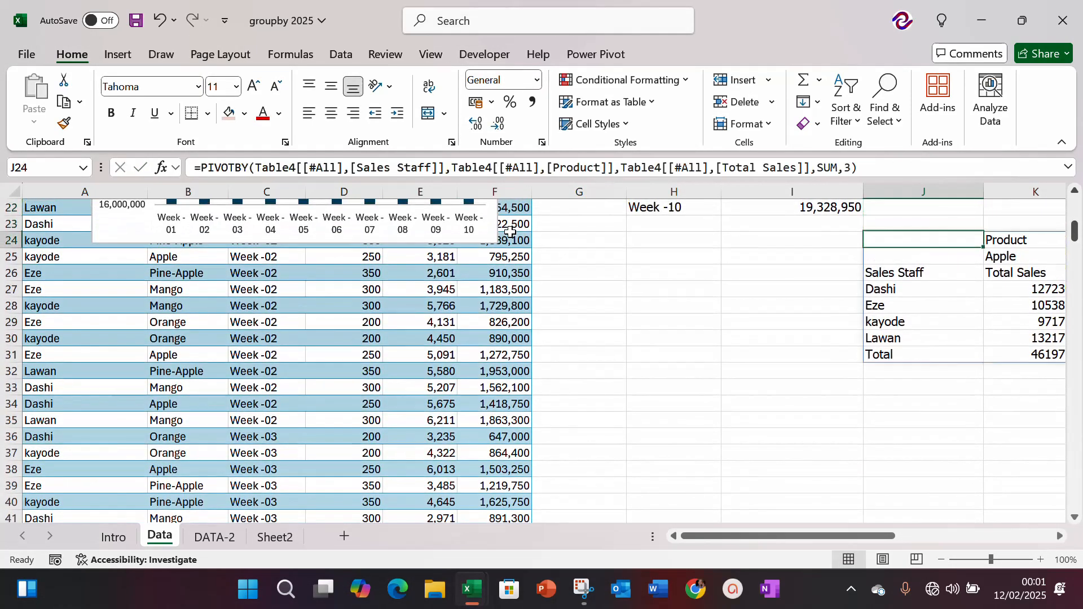
key("Right")
key("Right")
key("Right")
key("Right")
key("Down")
key("Down")
key("Down")
key("Left")
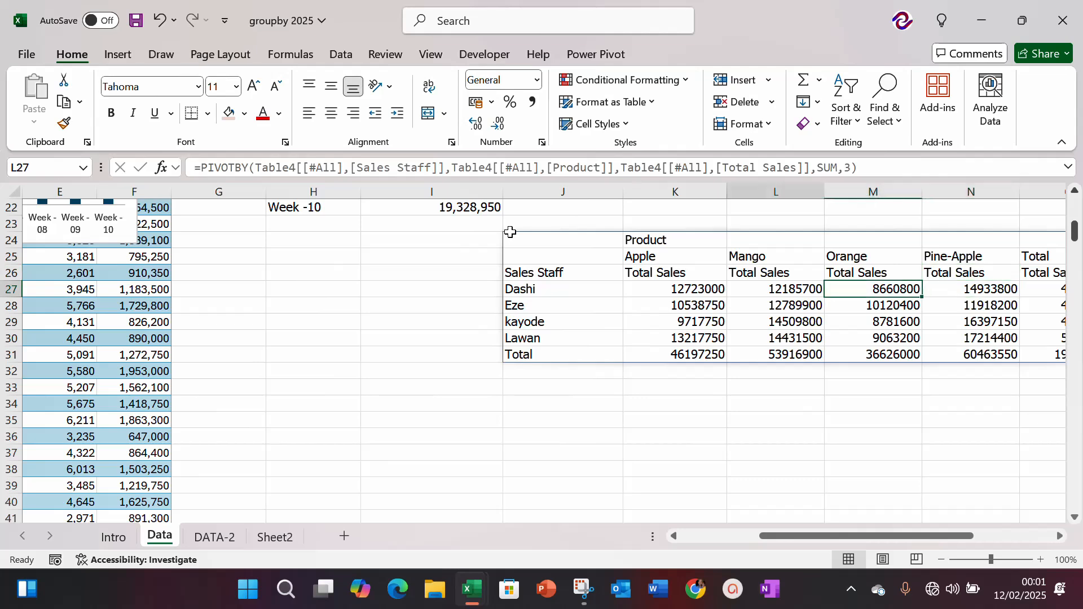
key("Right")
key("Right")
key("Right")
key("Left")
key("Left")
key("Left")
key("Left")
key("Left")
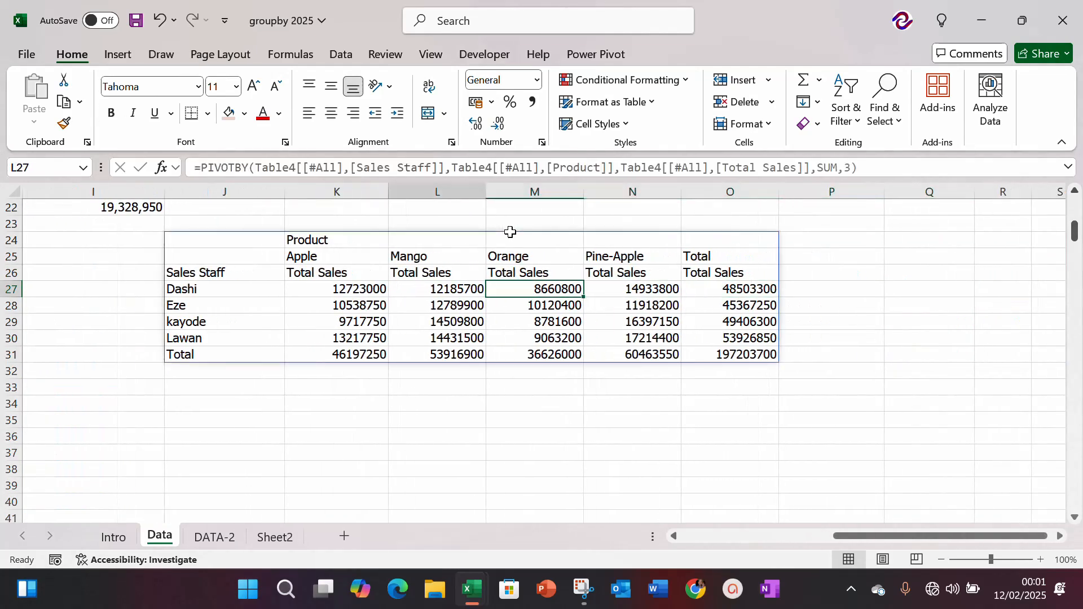
key("shift+Down")
key("shift+Down")
key("shift+Down")
key("shift+Down")
key("shift+Right")
key("shift+Right")
key("shift+Right")
key("shift+Right")
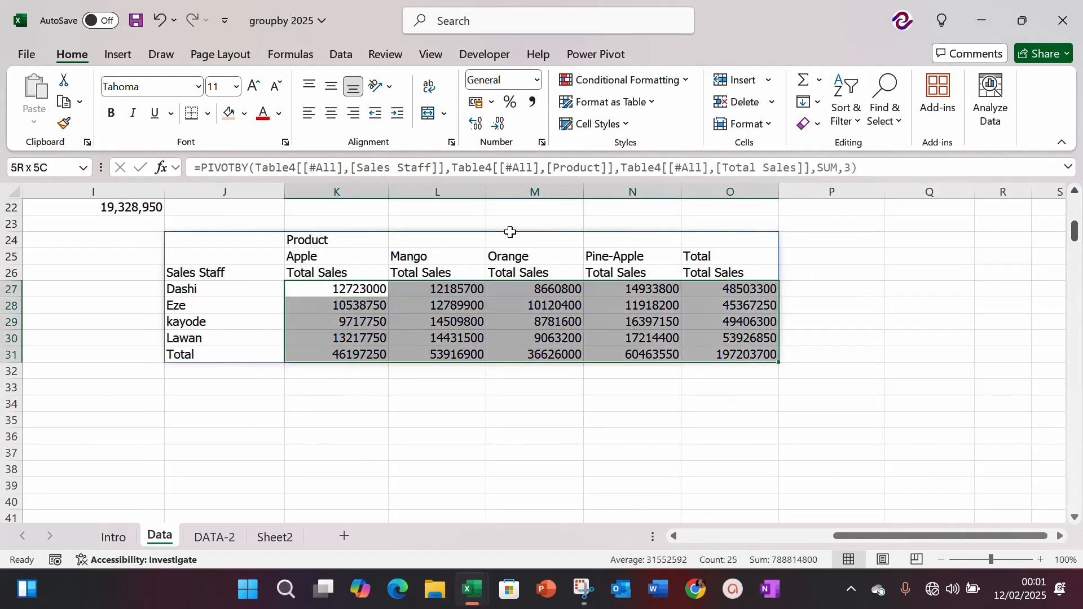
key("ctrl+shift+1")
key("Down")
key("Down")
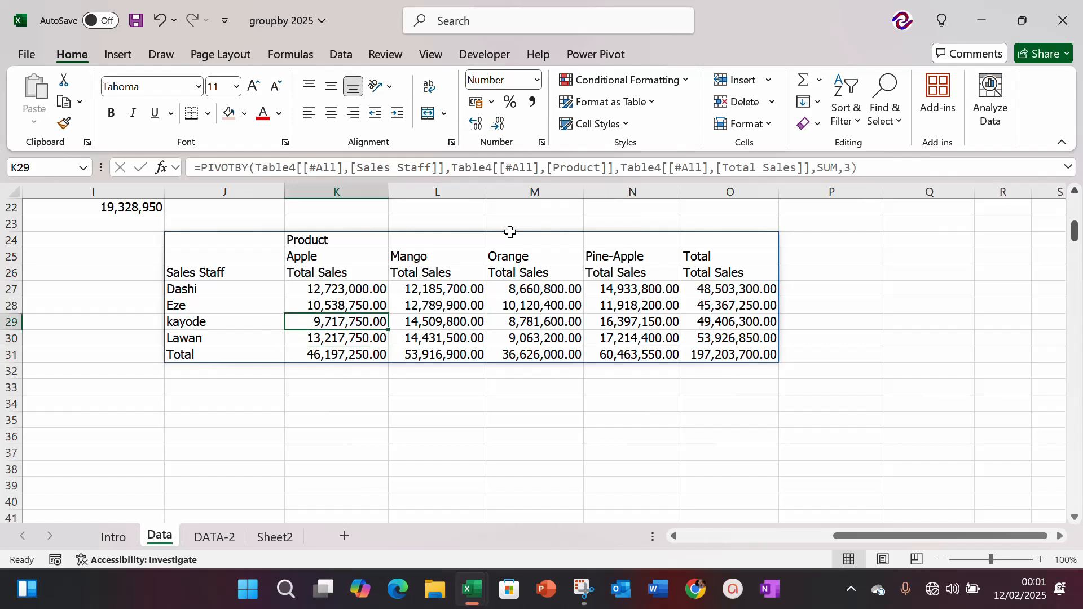
Step: Bold the Sales Staff and Total Sales headers in row 26 of the staff-and-product report
key("Up")
key("Up")
key("Up")
key("Left")
key("ctrl+shift+Right")
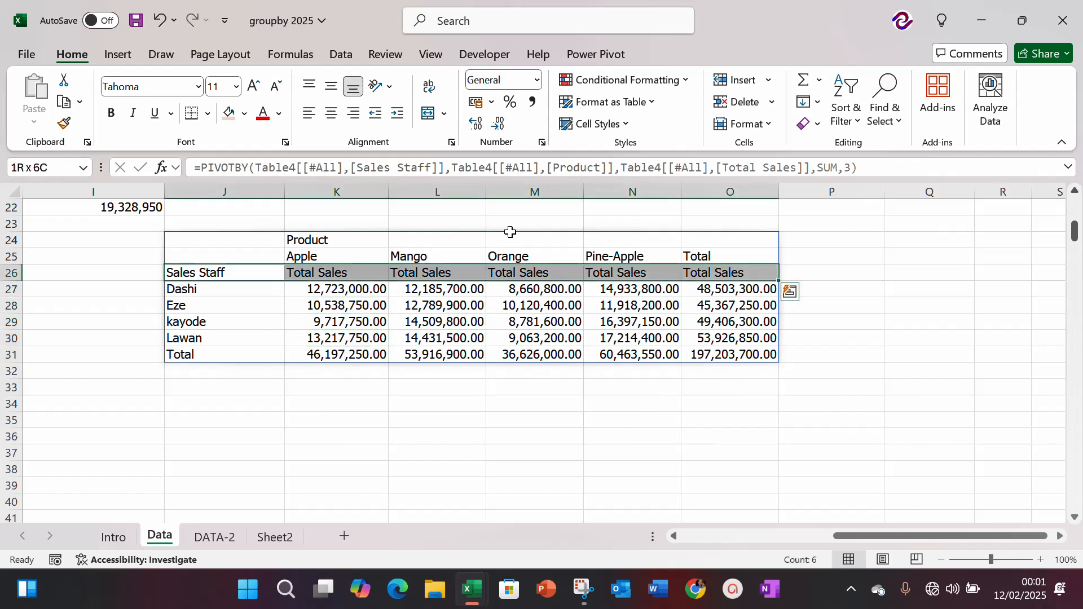
key("ctrl+b")
key("Right")
key("Right")
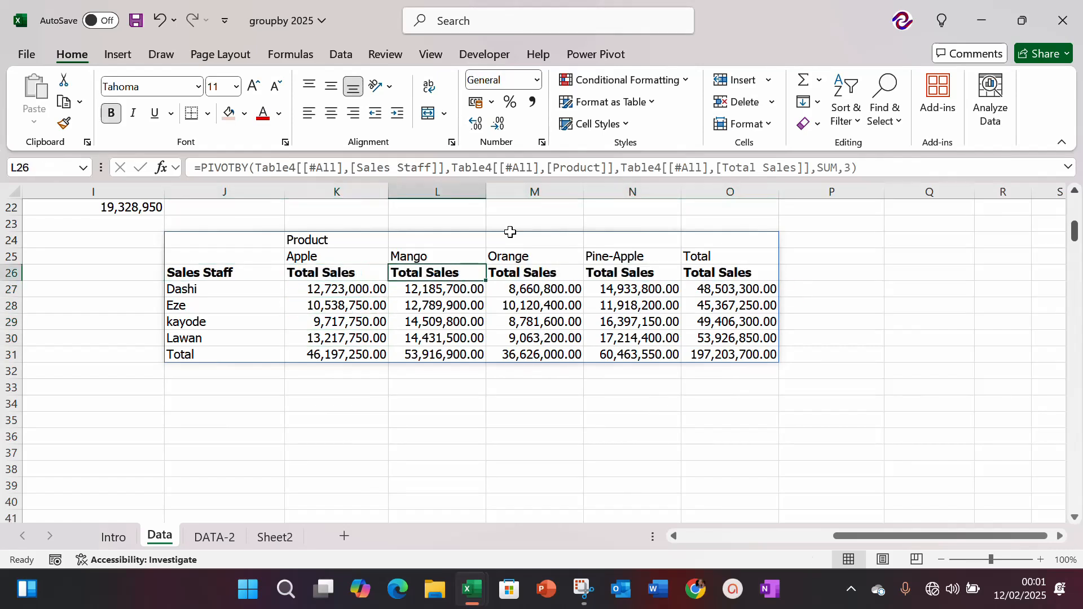
Step: Bold the product names and the Total heading in row 25 of the report
key("Up")
key("Left")
key("ctrl+shift+Right")
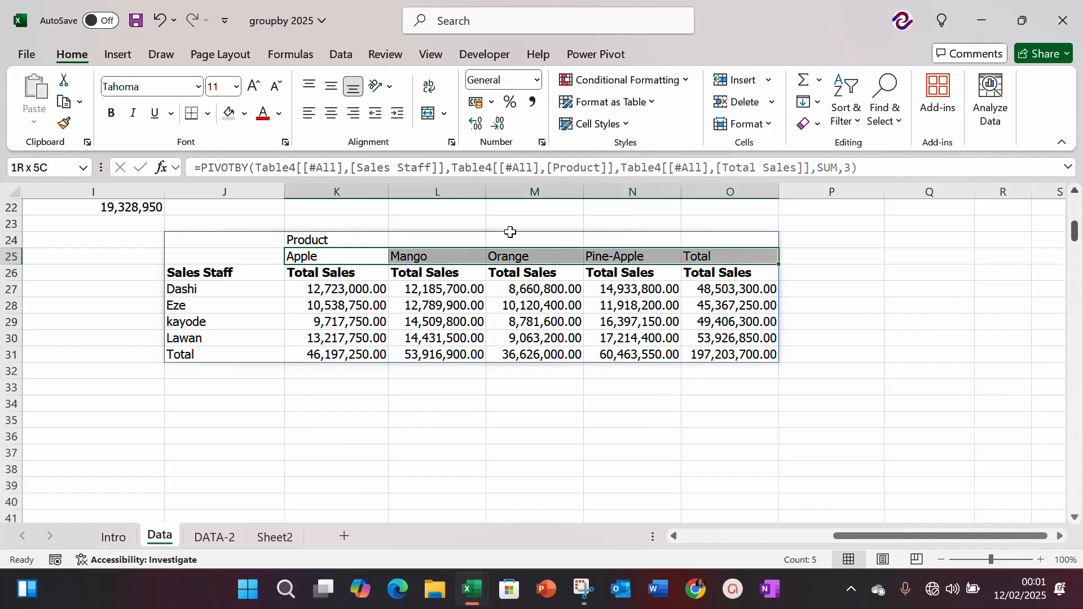
key("ctrl+b")
key("Down")
key("Down")
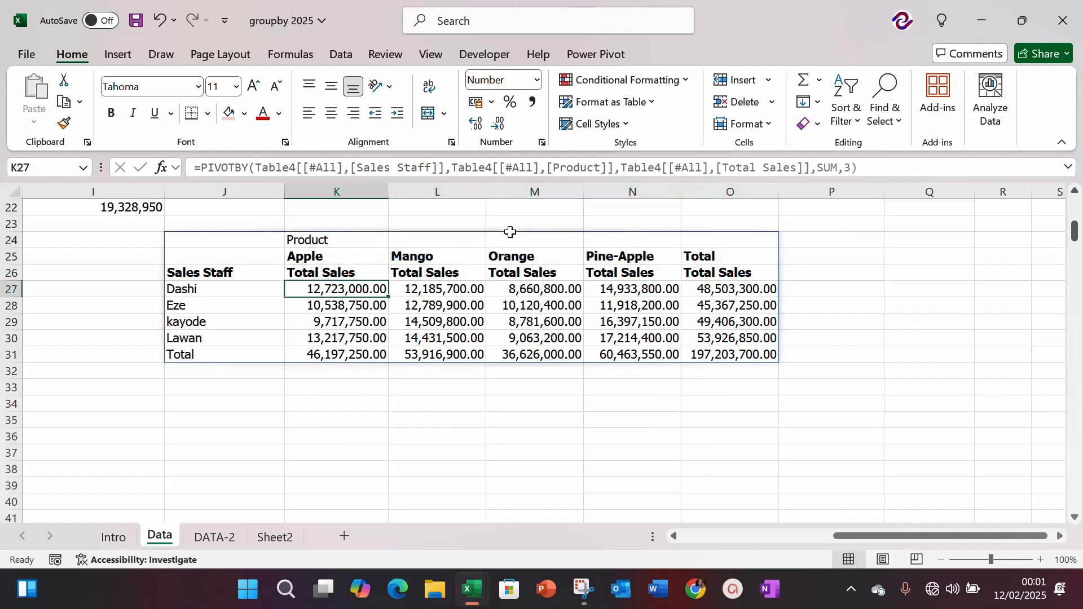
Step: Widen the report's amount columns K to O to one equal width with some spare room around the figures
key("Down")
key("Left")
key("Right")
key("Up")
key("Right")
key("Right")
key("Right")
key("Right")
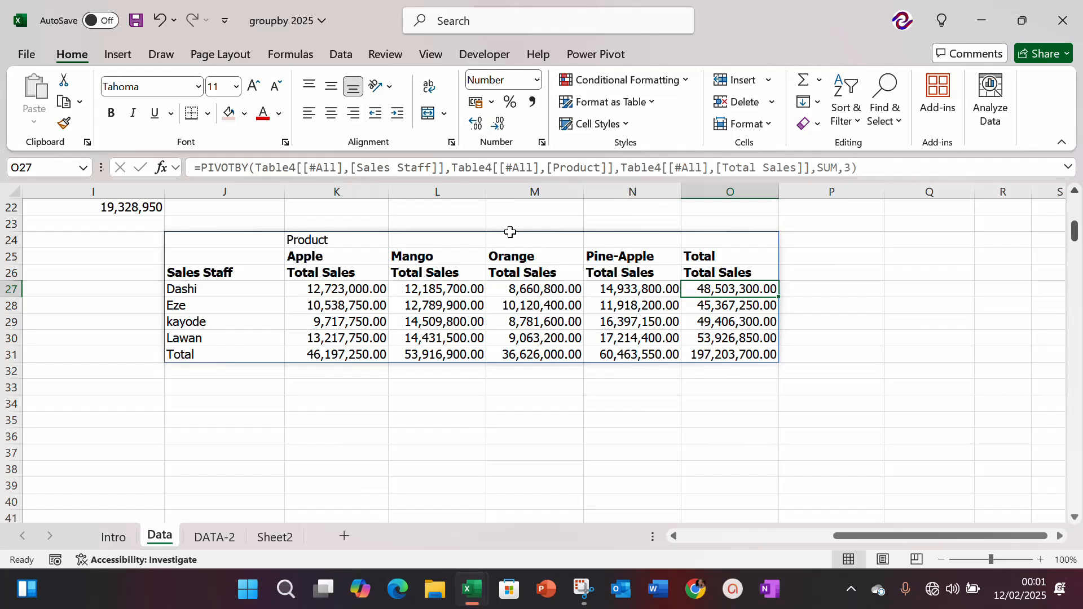
left_click_drag(777, 190, 792, 191)
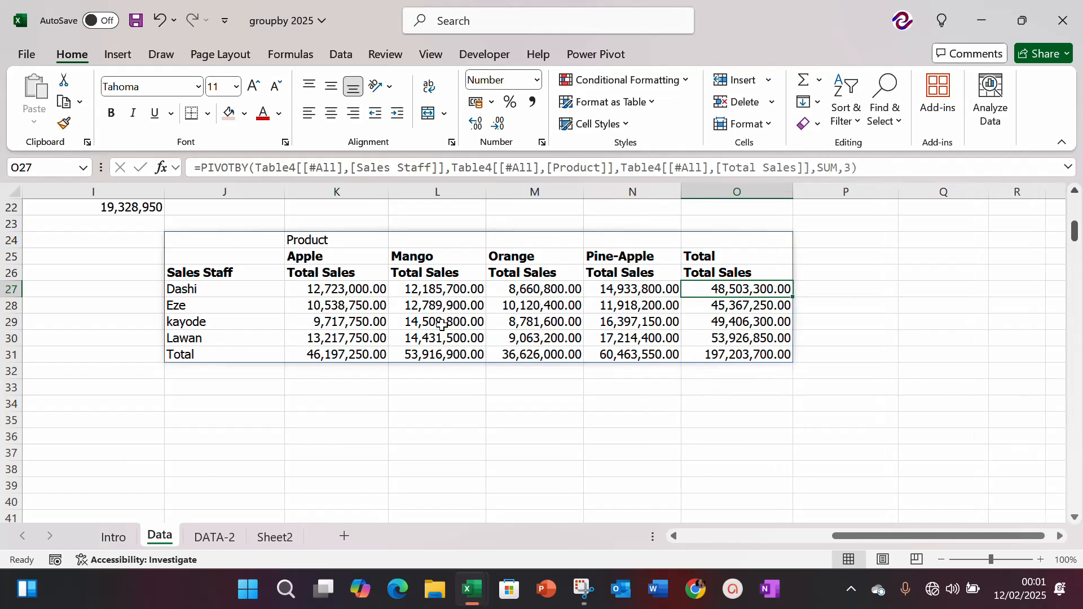
left_click(366, 192)
left_click_drag(366, 192, 706, 189)
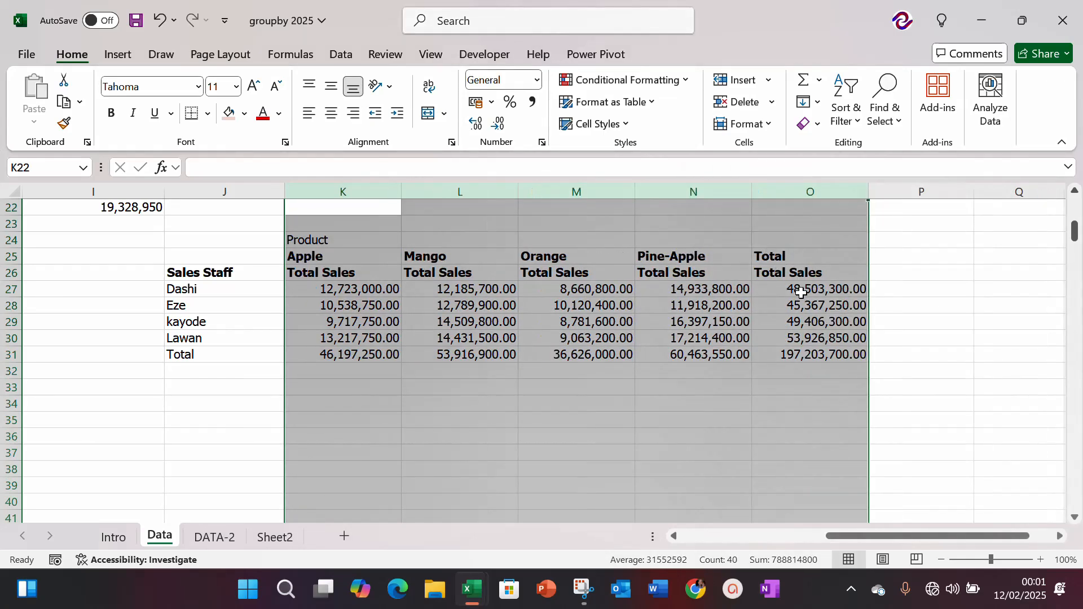
Step: Bold the amounts in the report's Total column and Total row, O27:O31 and K31:N31
left_click_drag(797, 289, 801, 355)
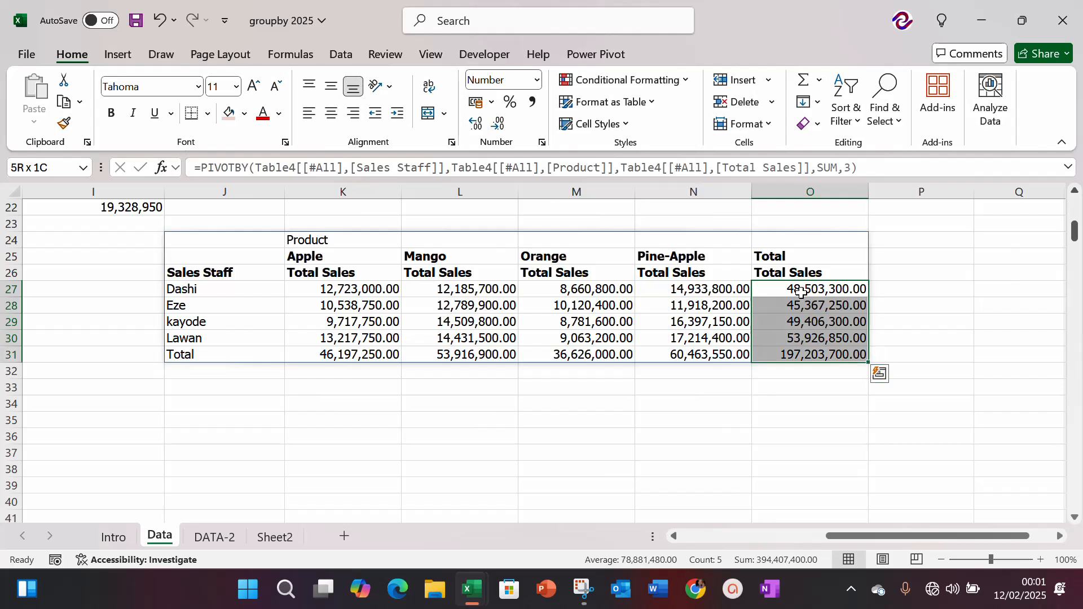
left_click(357, 355, "ctrl")
key("shift+Right")
key("shift+Right")
key("shift+Right")
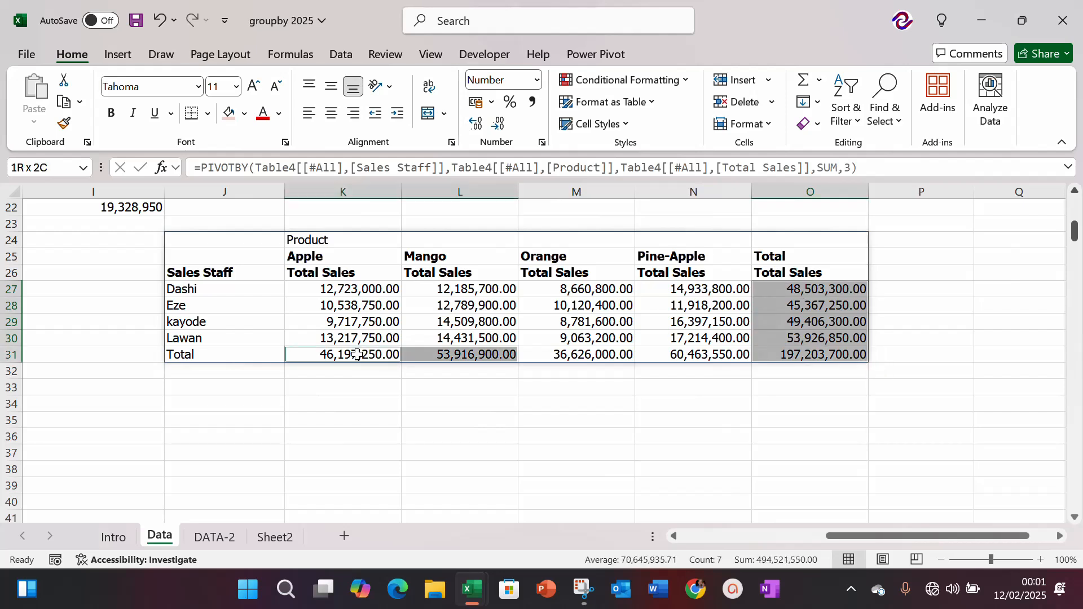
key("ctrl+b")
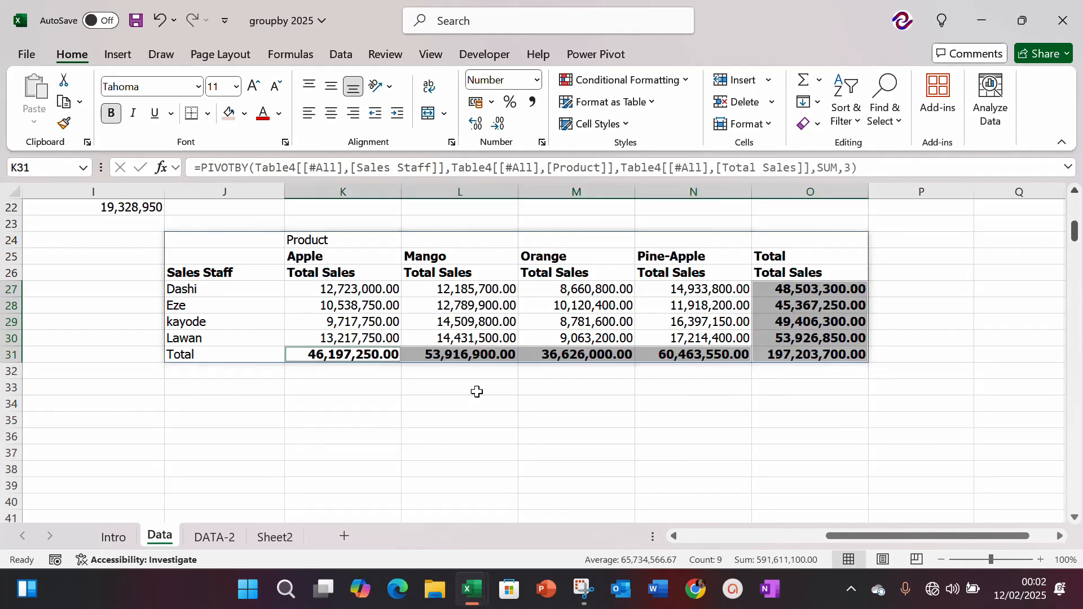
left_click(442, 414)
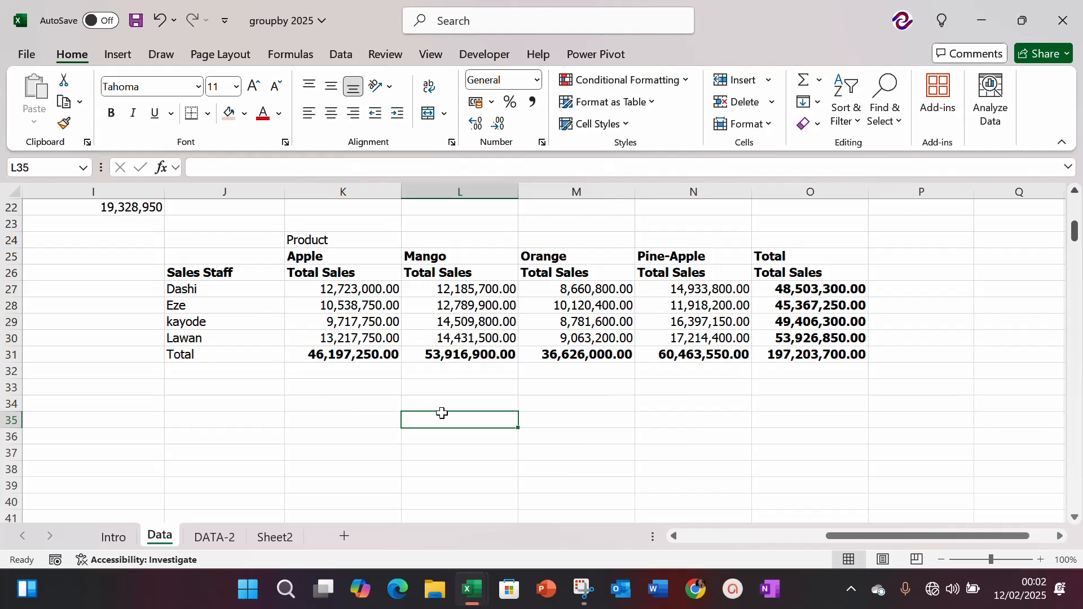
Step: Return to the sales data table and open the DATA-2 sheet with the additional sales records
key("Left")
key("Left")
key("Left")
key("Left")
key("Left")
key("Left")
key("Left")
key("Left")
key("Left")
key("Left")
key("Left")
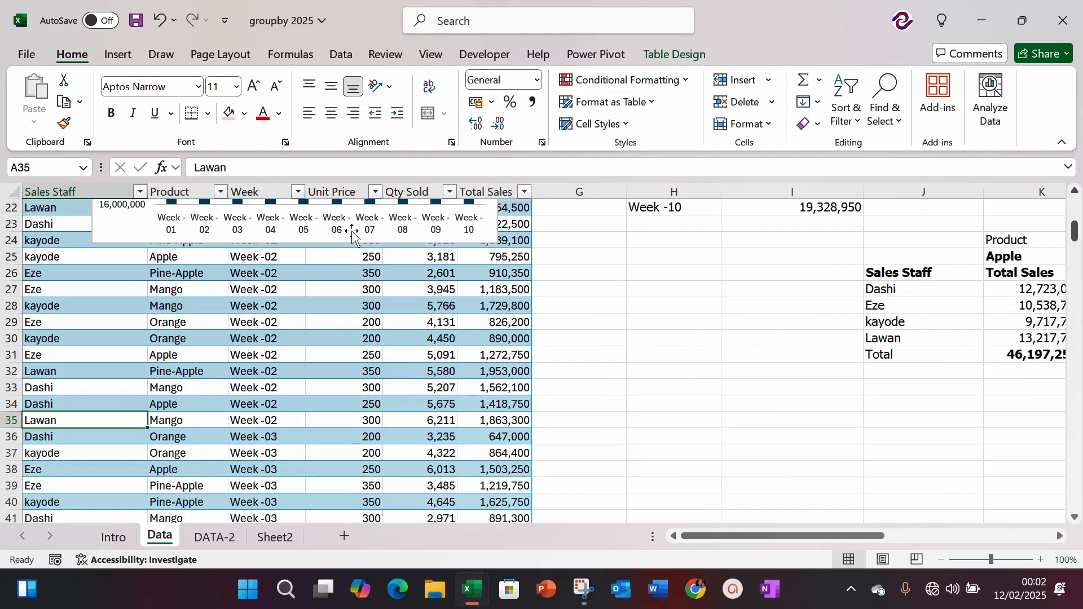
left_click(351, 241)
left_click(261, 326)
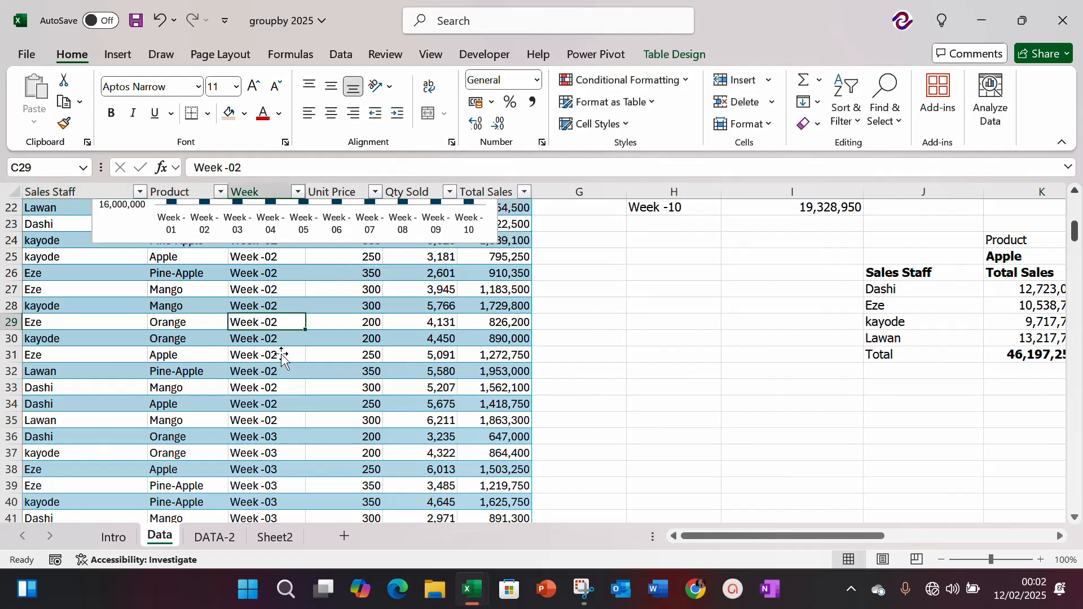
left_click(217, 536)
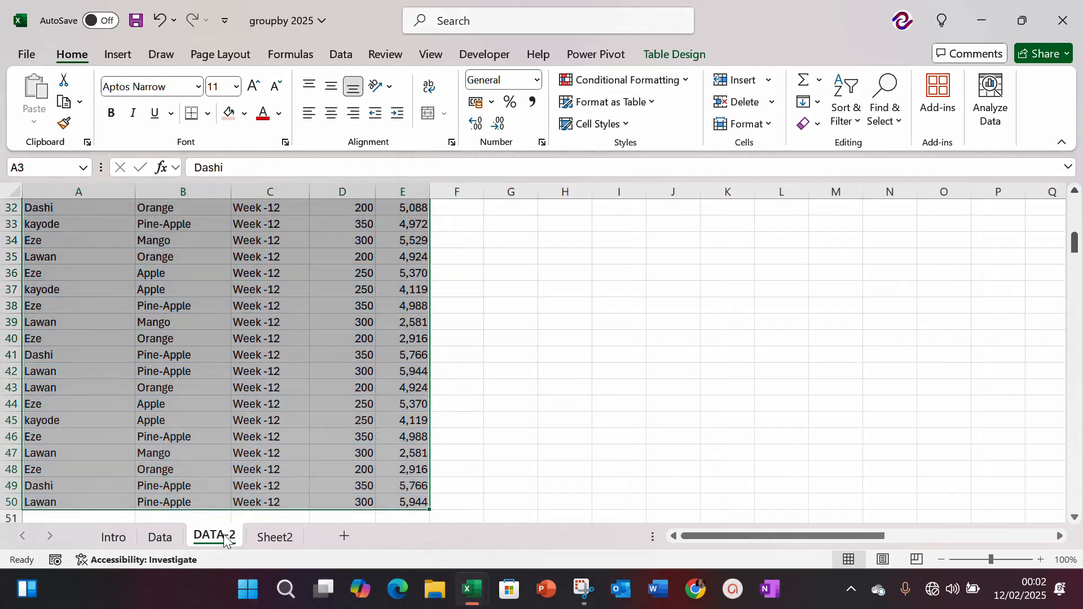
Step: Correct the DATA-2 sheet's title in cell B1 to read WEEK 11 - 12 REPORT
key("ctrl+Home")
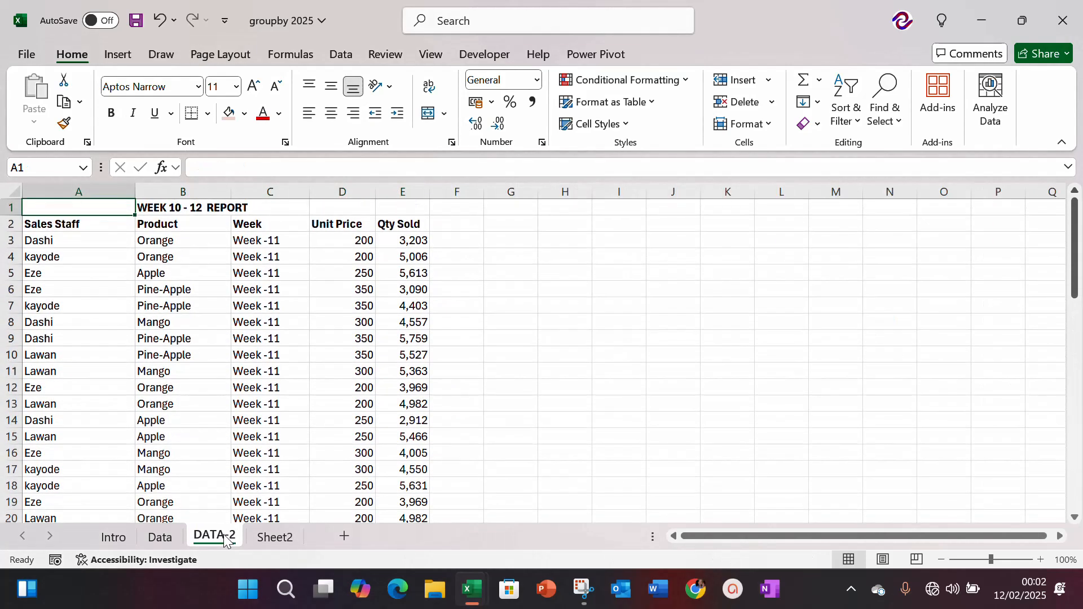
key("Down")
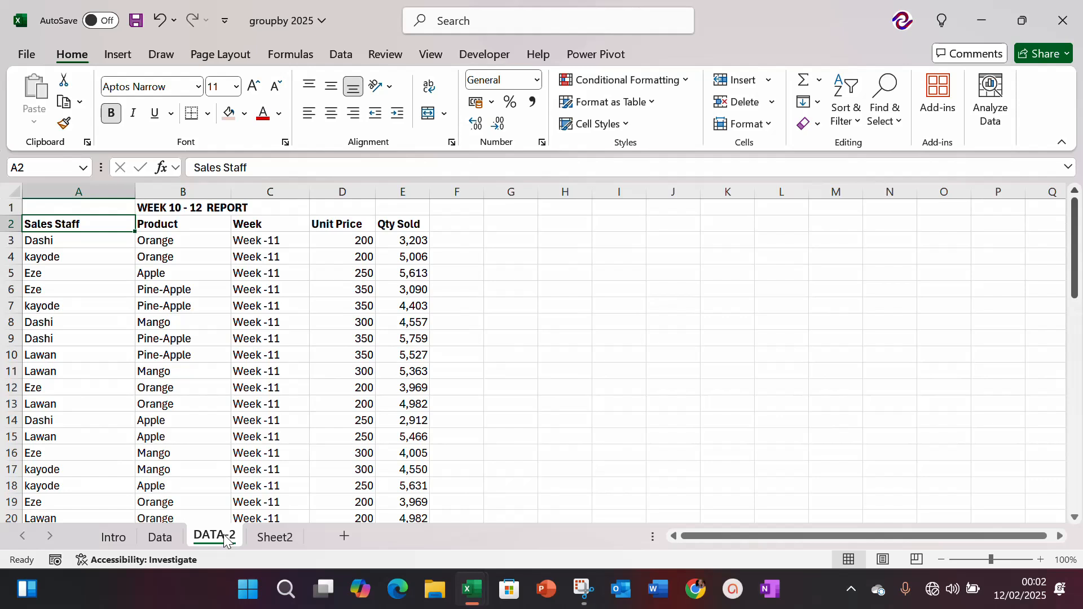
key("Up")
key("Right")
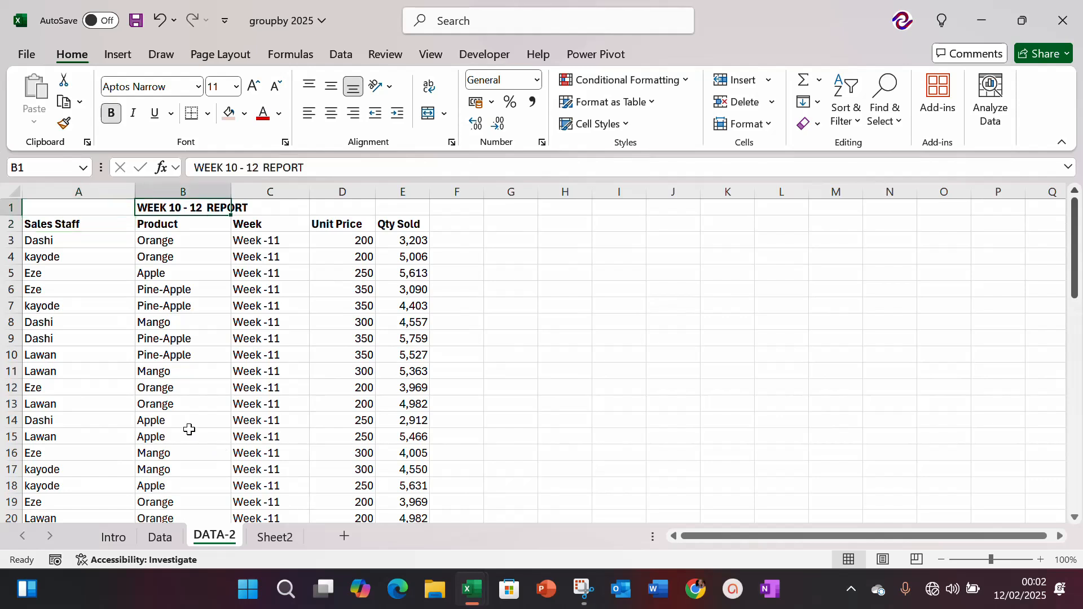
left_click(237, 168)
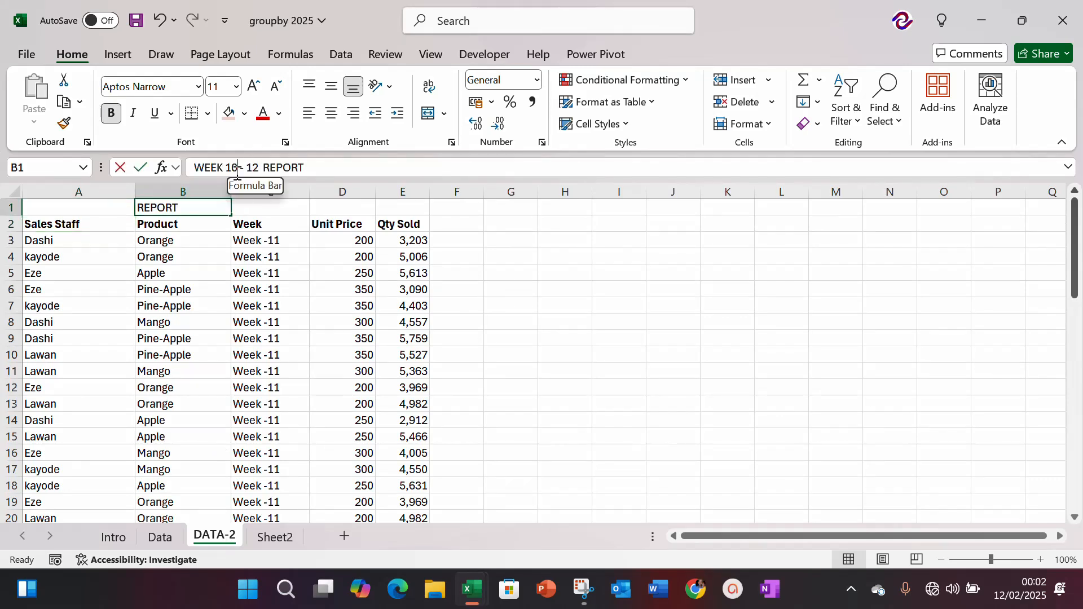
key("BackSpace")
type("1")
key("Return")
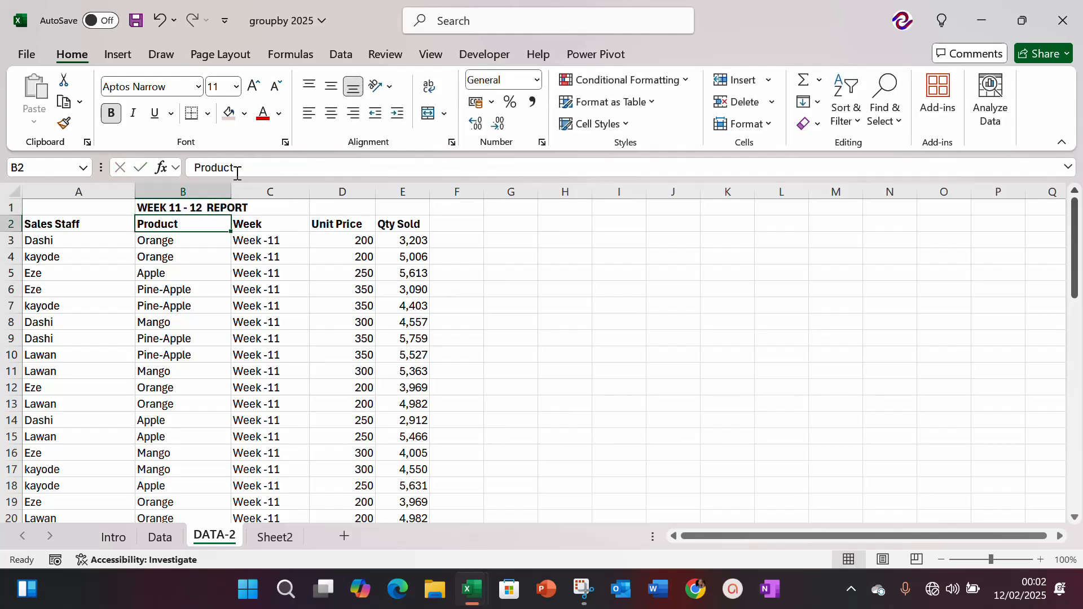
Step: Check the Week column of the DATA-2 records from its first entries down to the last one
key("Right")
key("Right")
key("Down")
key("Down")
key("Left")
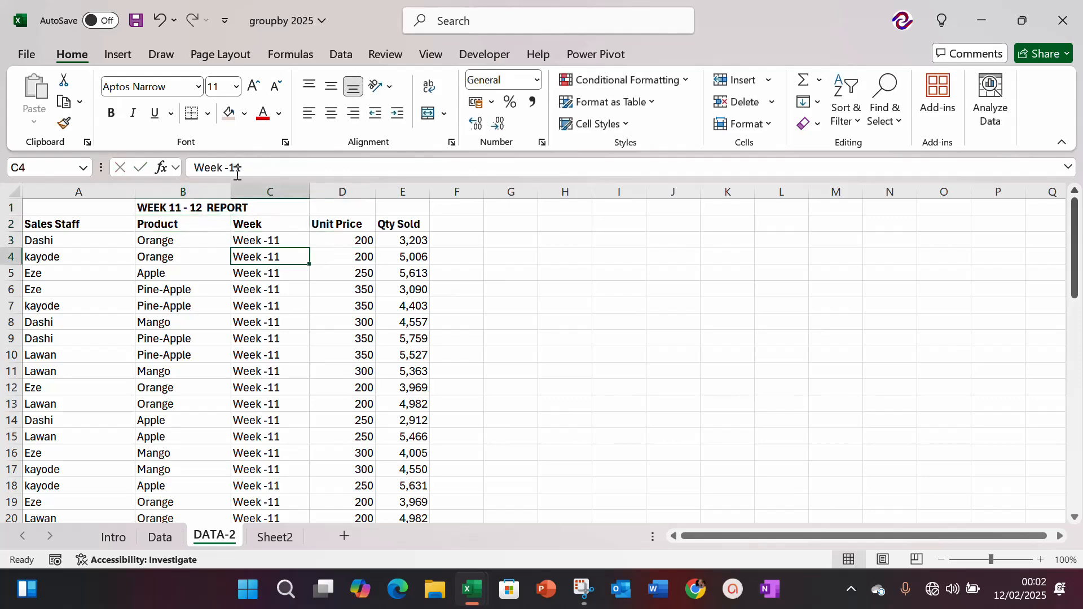
key("ctrl+Down")
key("ctrl+Up")
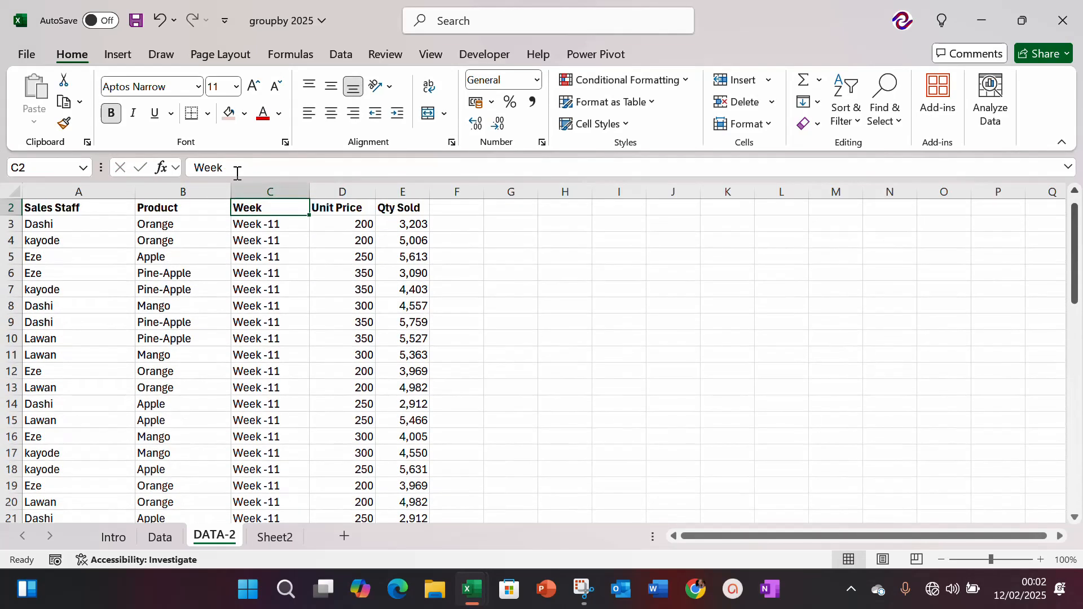
key("Down")
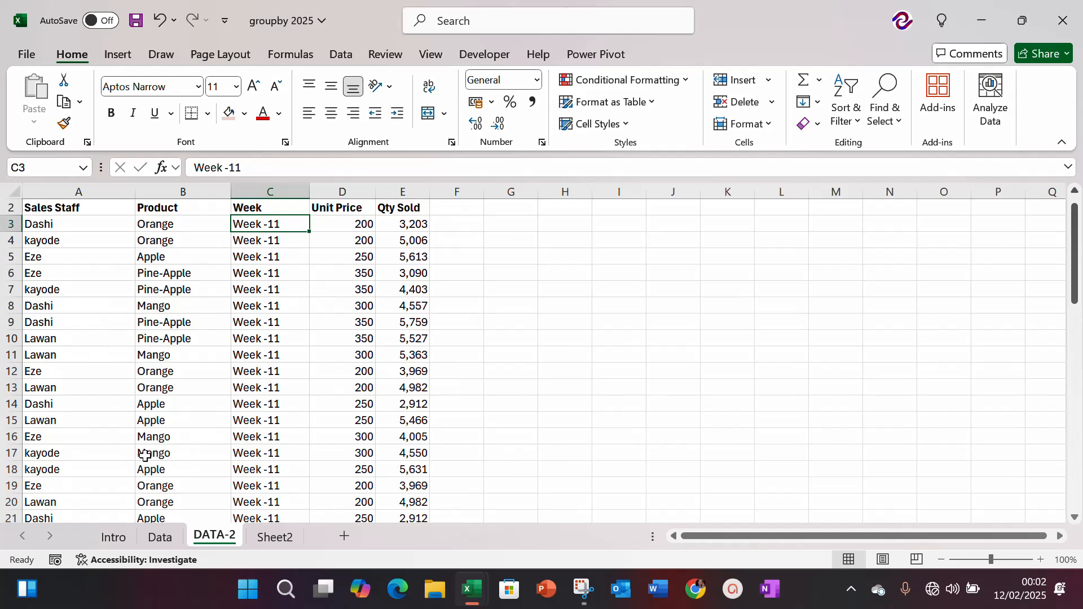
Step: Return to the Data sheet and review the per-staff report, the weekly report and the weekly chart
left_click(159, 538)
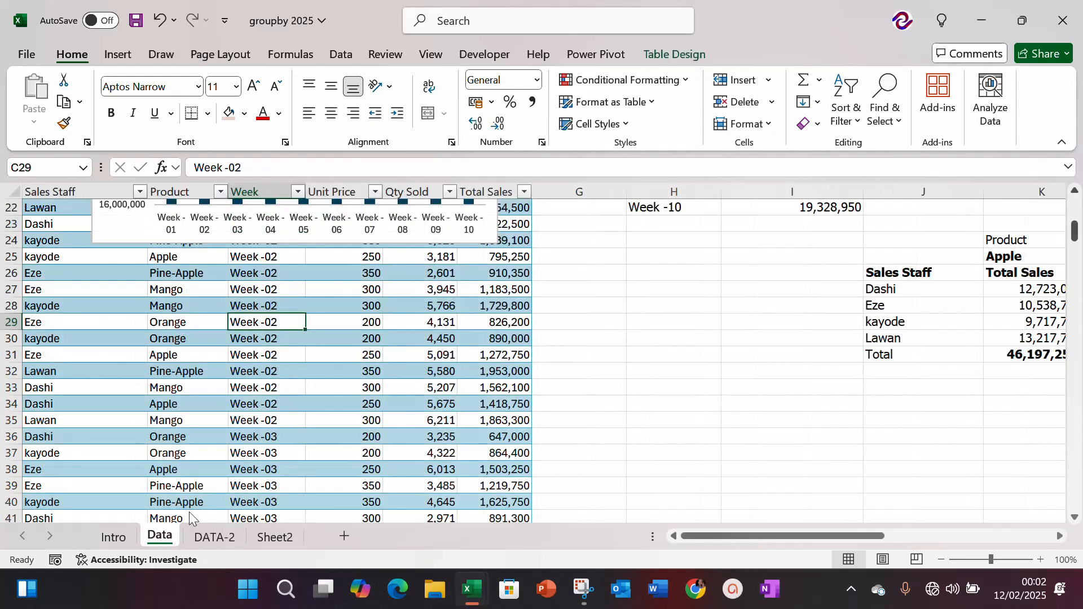
left_click(377, 338)
key("Right")
key("Right")
key("Right")
key("Right")
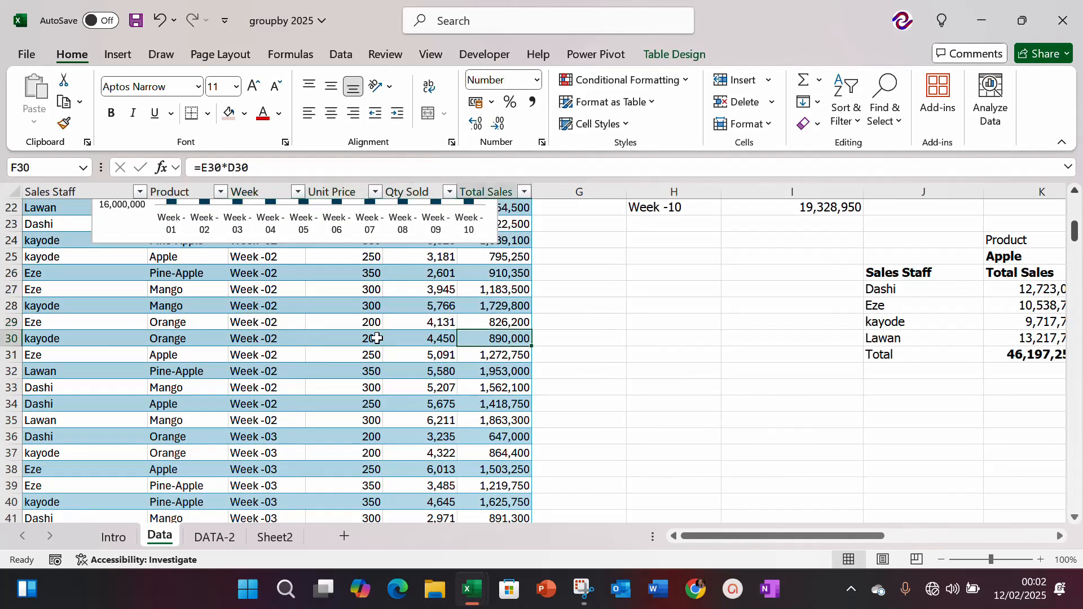
key("Up")
key("Up")
key("Up")
key("Up")
key("Up")
key("Up")
key("Up")
key("Up")
key("Up")
key("Up")
key("Up")
key("Up")
key("Up")
key("Up")
key("Up")
key("Up")
key("Up")
key("Up")
key("Up")
key("Up")
key("Up")
key("Up")
key("Up")
key("Up")
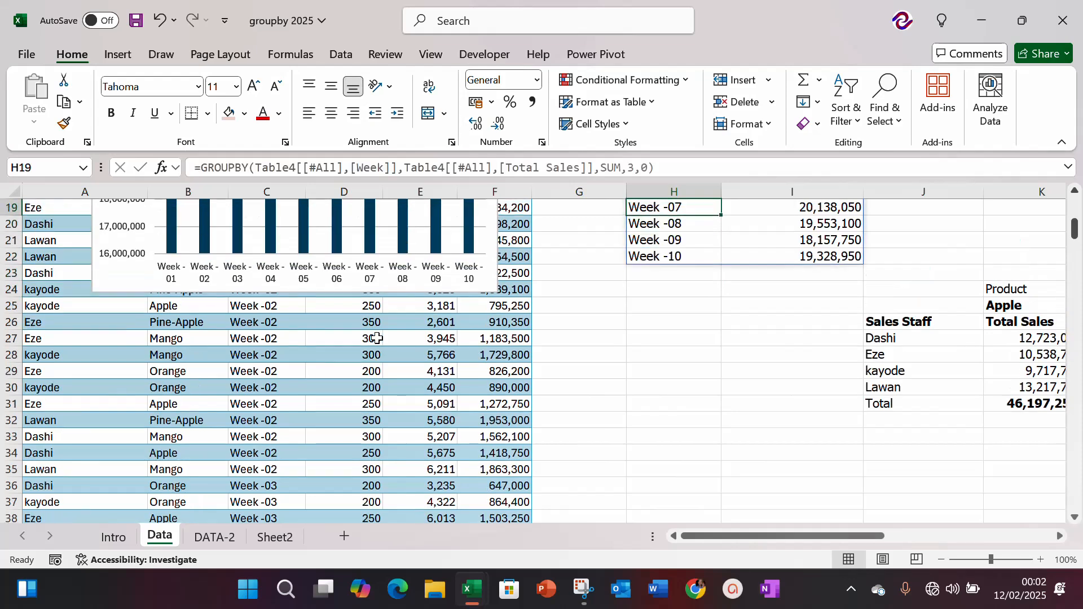
key("Down")
key("Down")
key("Down")
key("Down")
key("Down")
key("Down")
key("Down")
key("Down")
key("Down")
key("Down")
key("Down")
key("Down")
key("Down")
key("Down")
key("Down")
key("Down")
key("Down")
key("Down")
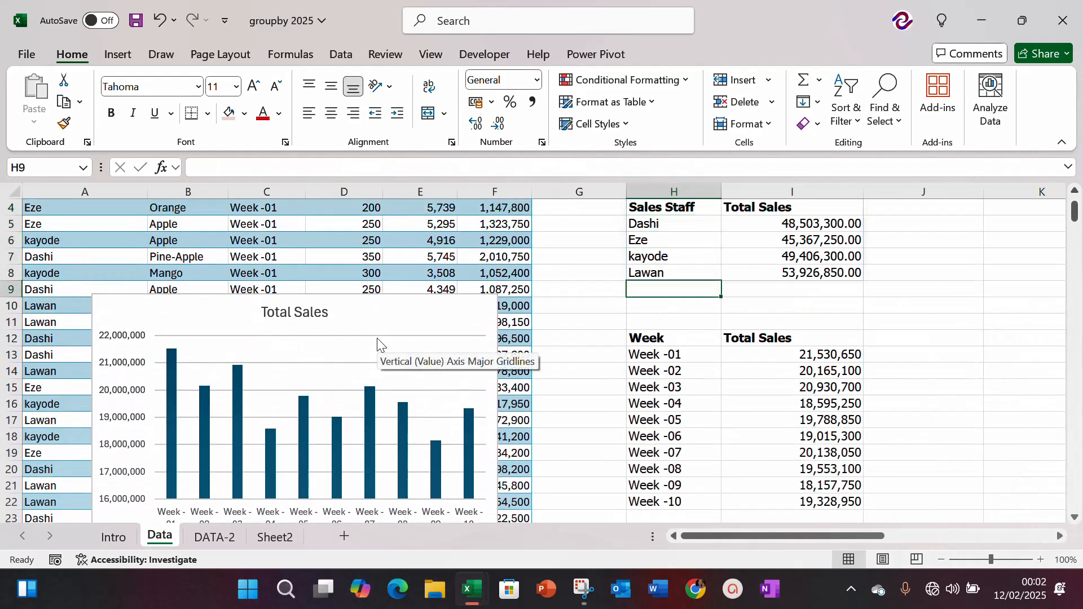
key("Down")
key("Down")
key("Down")
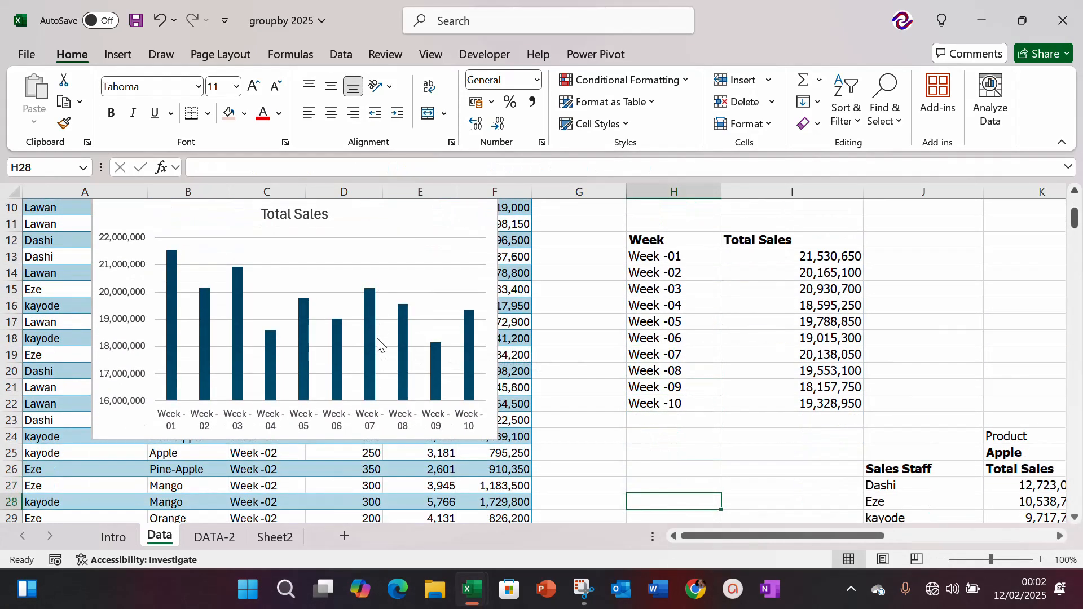
key("Up")
key("Up")
key("Up")
key("Up")
key("Right")
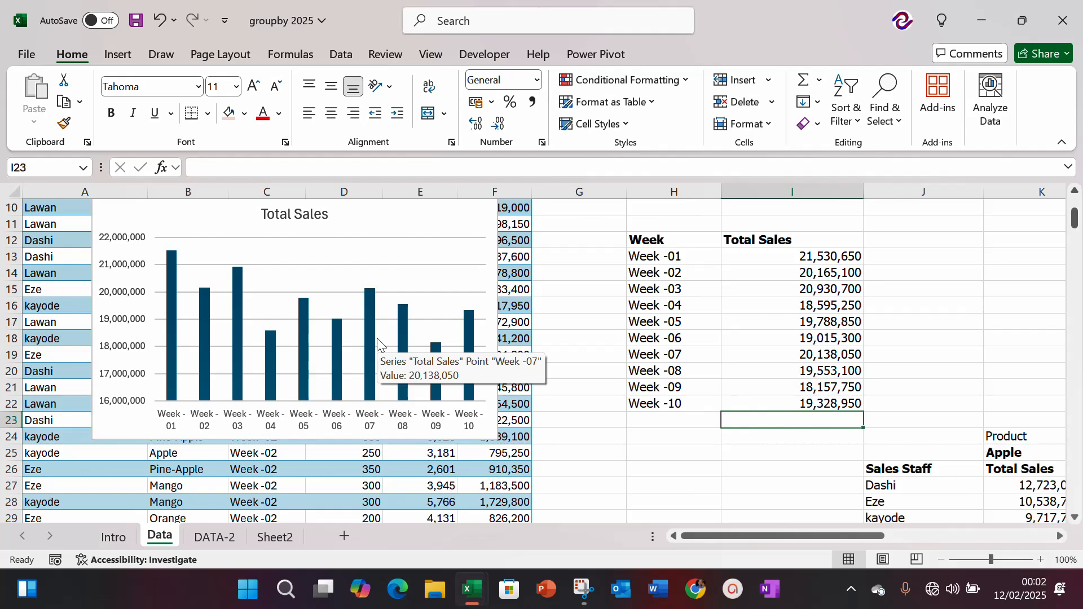
Step: Examine the PIVOTBY report by staff and product from its Apple figures down to the total row
key("Down")
key("Down")
key("Down")
key("Right")
key("Right")
key("Down")
key("Down")
key("Down")
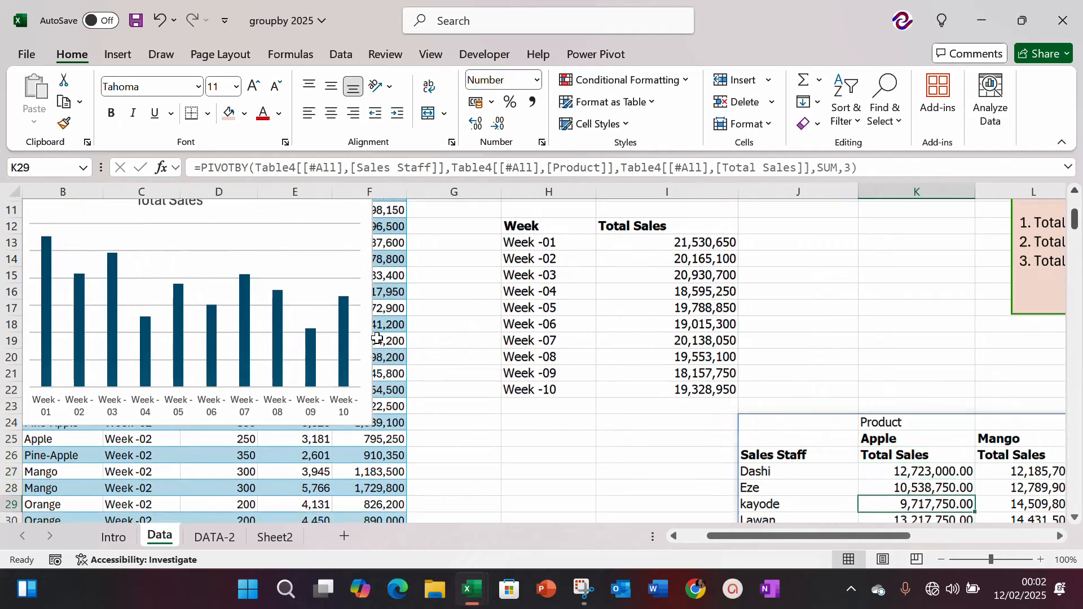
key("Down")
key("Down")
key("Down")
key("Up")
key("Up")
key("Up")
key("Up")
key("Up")
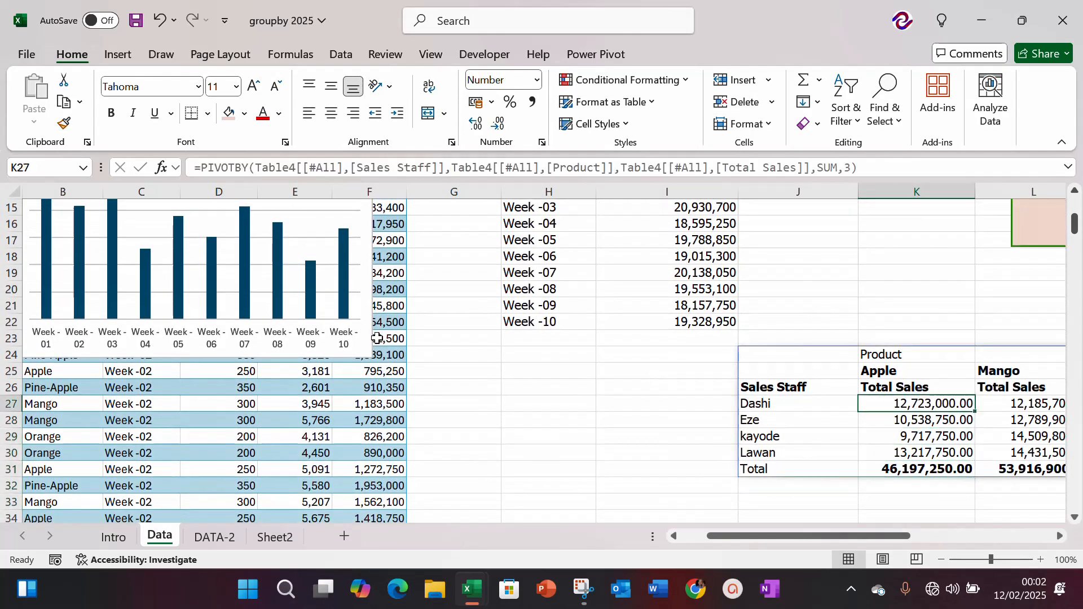
Step: Move the Total Sales chart off the sales data table to the area beside the weekly report, starting in column J
key("Left")
key("Left")
key("Left")
key("Up")
key("Up")
key("Up")
key("Up")
key("Up")
key("Up")
key("Up")
key("Up")
key("Up")
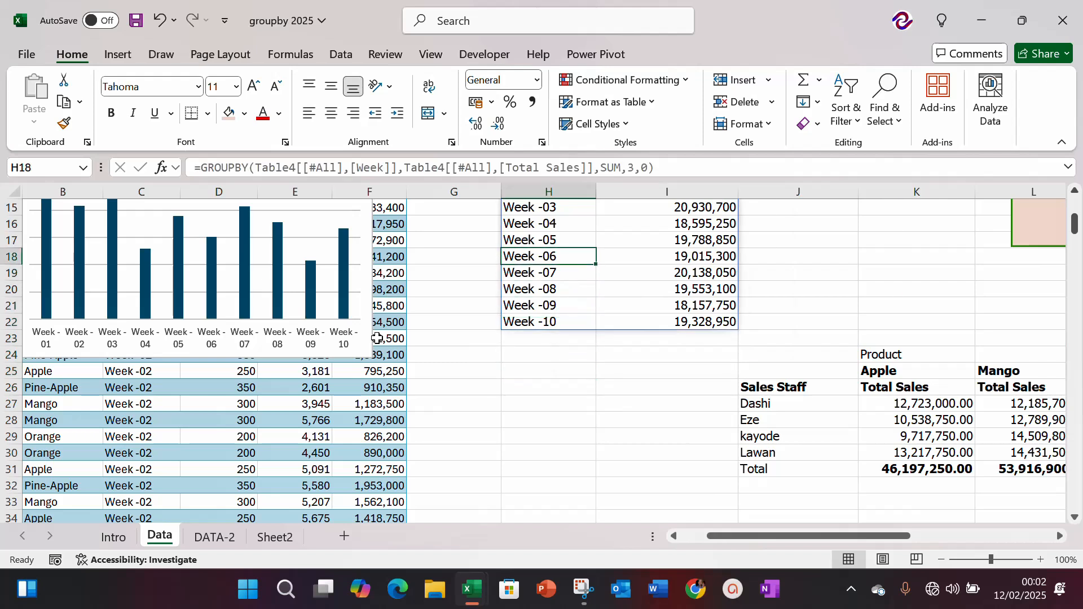
key("Up")
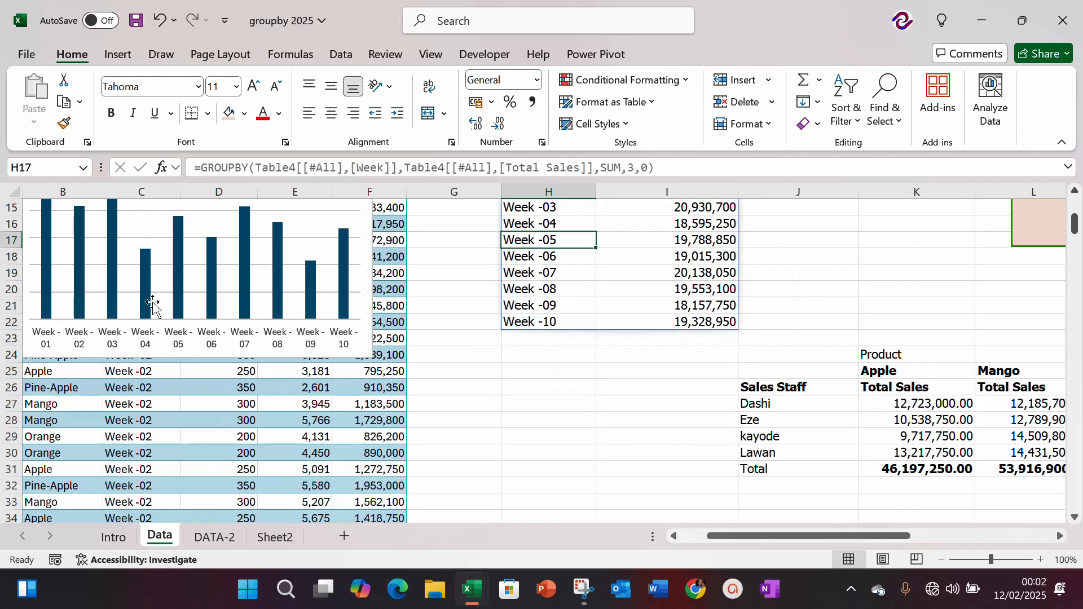
left_click(116, 273)
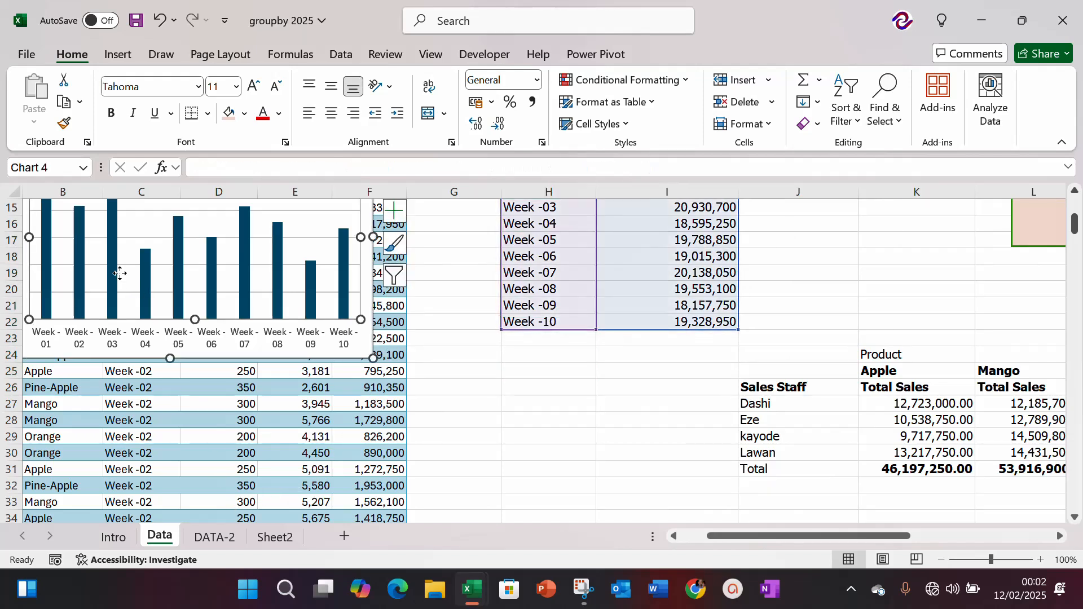
left_click(64, 350)
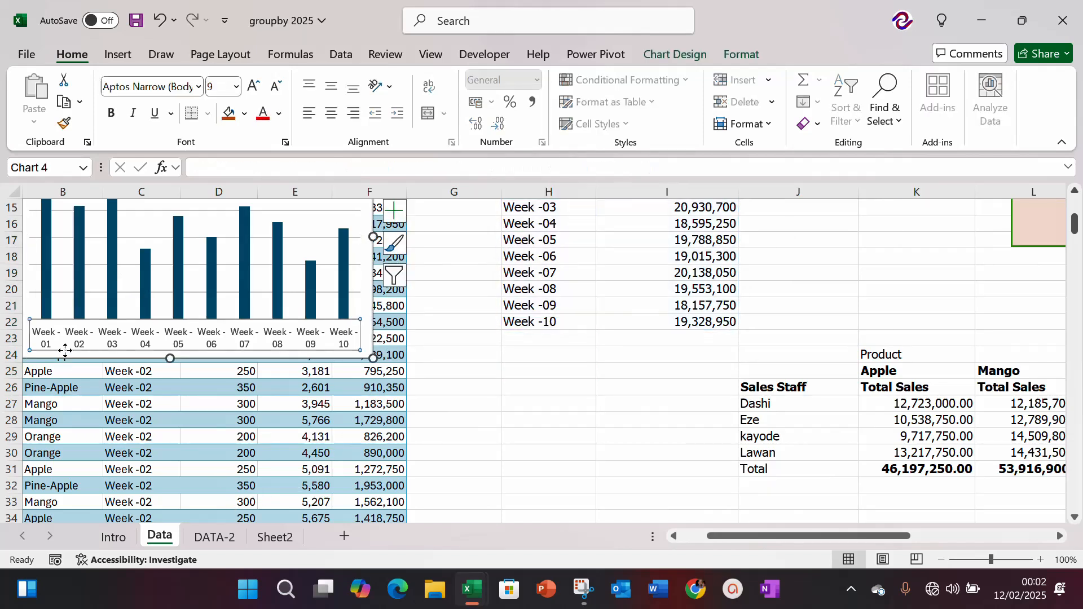
left_click(193, 356)
left_click_drag(192, 356, 982, 368)
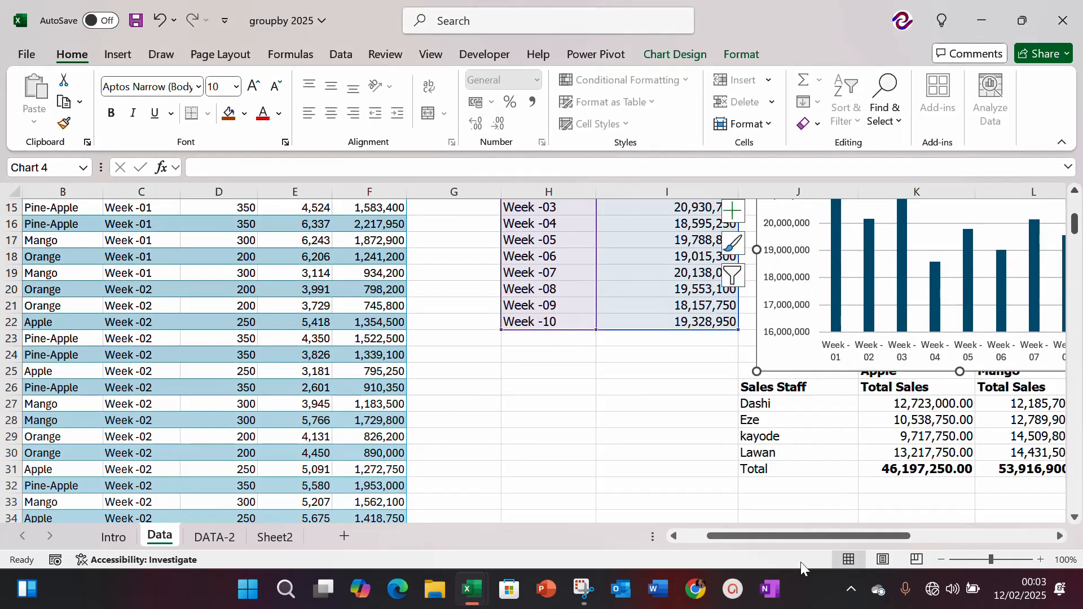
Step: Look across the staff and product report from the Apple column to the Pine-Apple column
left_click(628, 403)
key("Right")
key("Right")
key("Right")
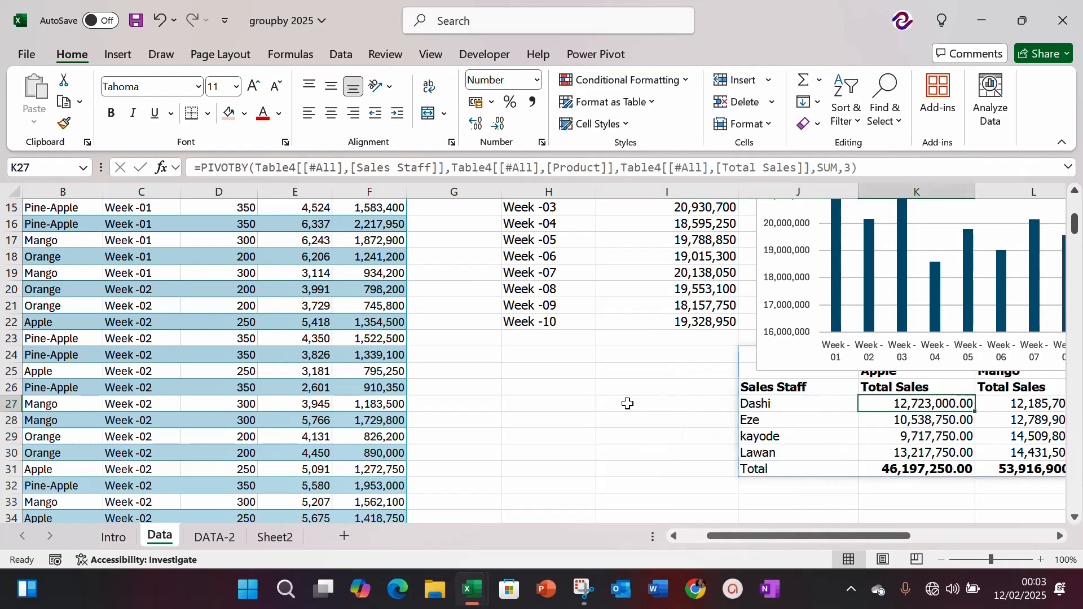
left_click(628, 404)
key("Right")
key("Right")
key("Right")
key("Right")
key("Right")
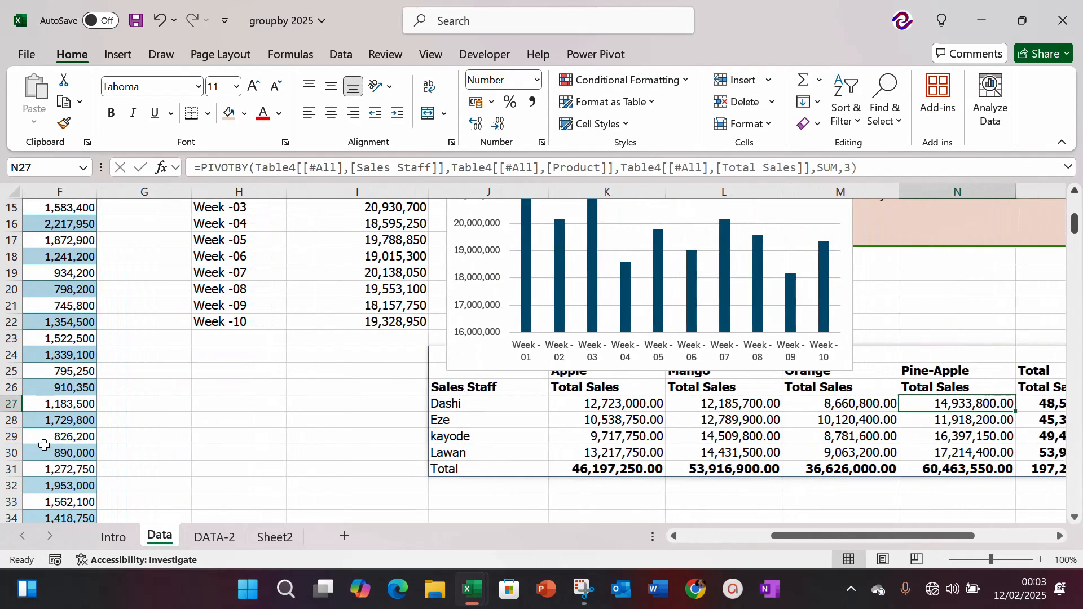
Step: Copy all the records without their headers, A3:E50, from the DATA-2 sheet
left_click(216, 538)
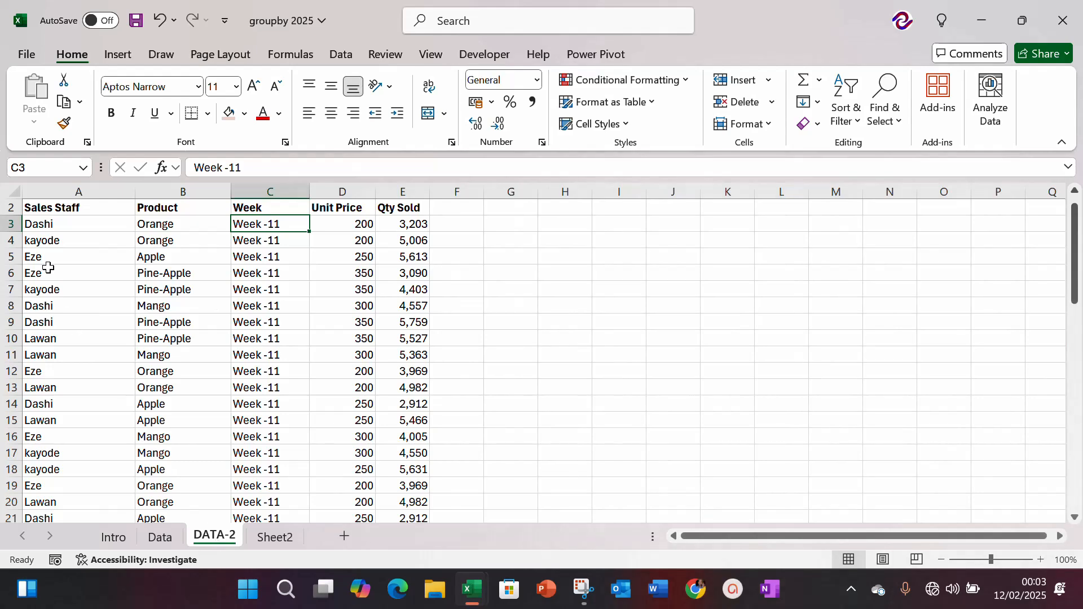
left_click(38, 241)
key("Up")
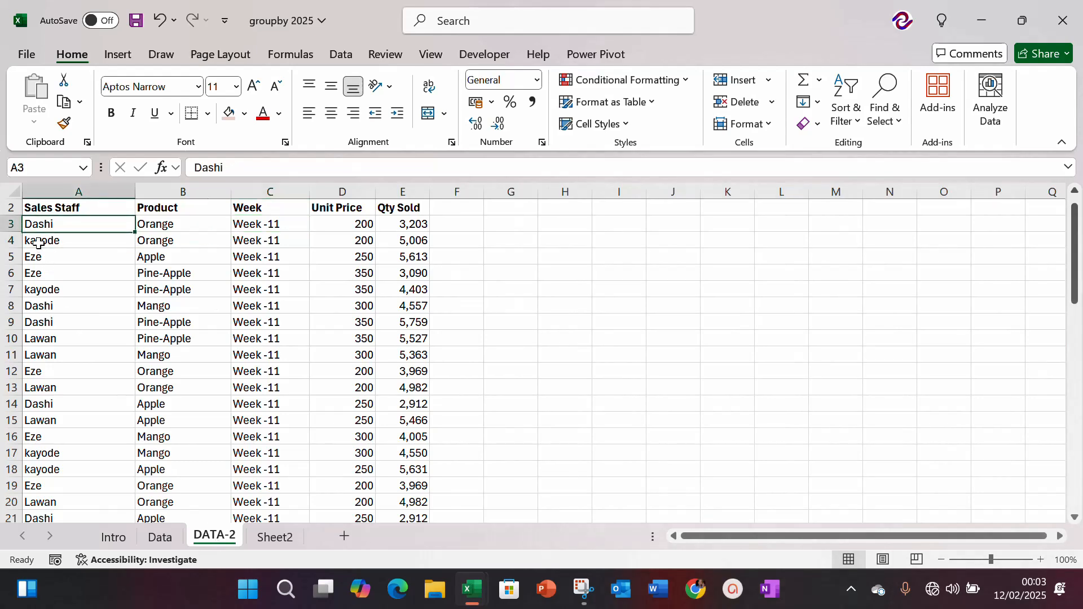
key("shift+Right")
key("shift+Right")
key("shift+Right")
key("shift+Right")
key("ctrl+shift+Down")
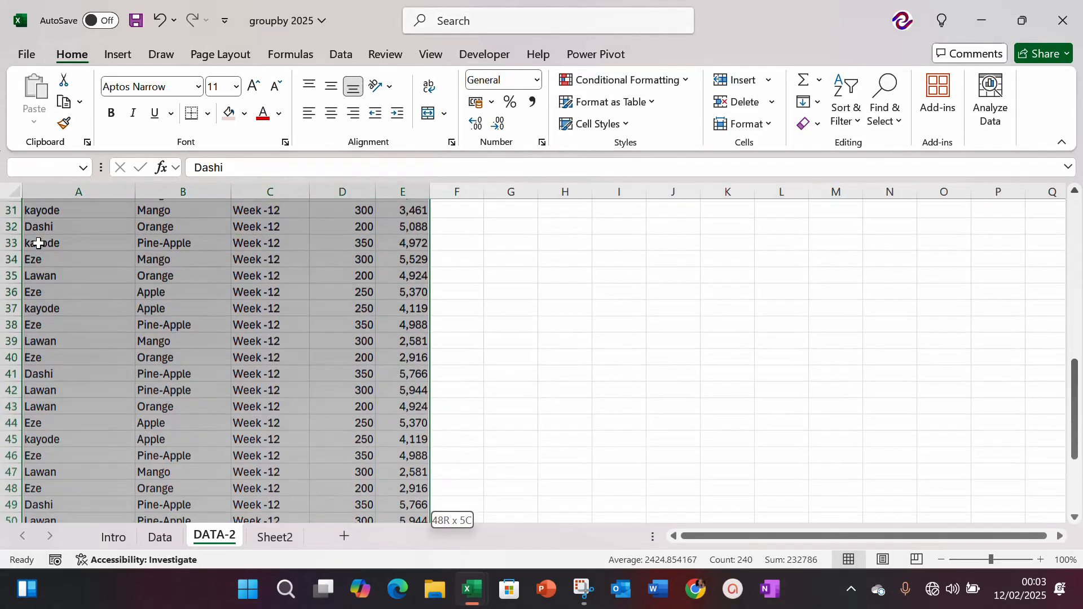
key("ctrl+c")
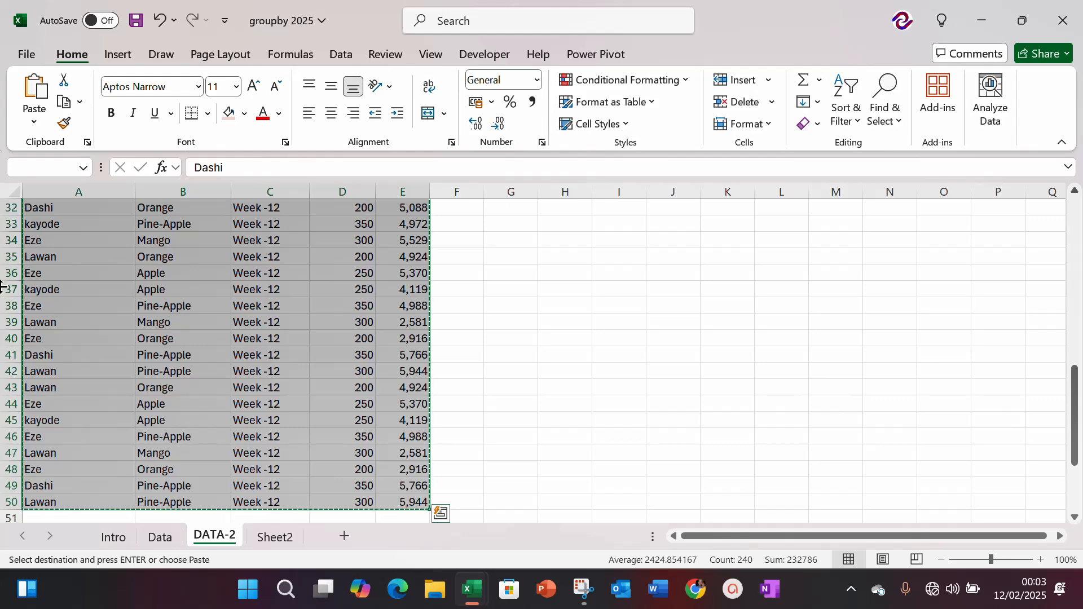
Step: Paste the copied records on the Data sheet directly below the sales table's last row, starting at A164
left_click(163, 539)
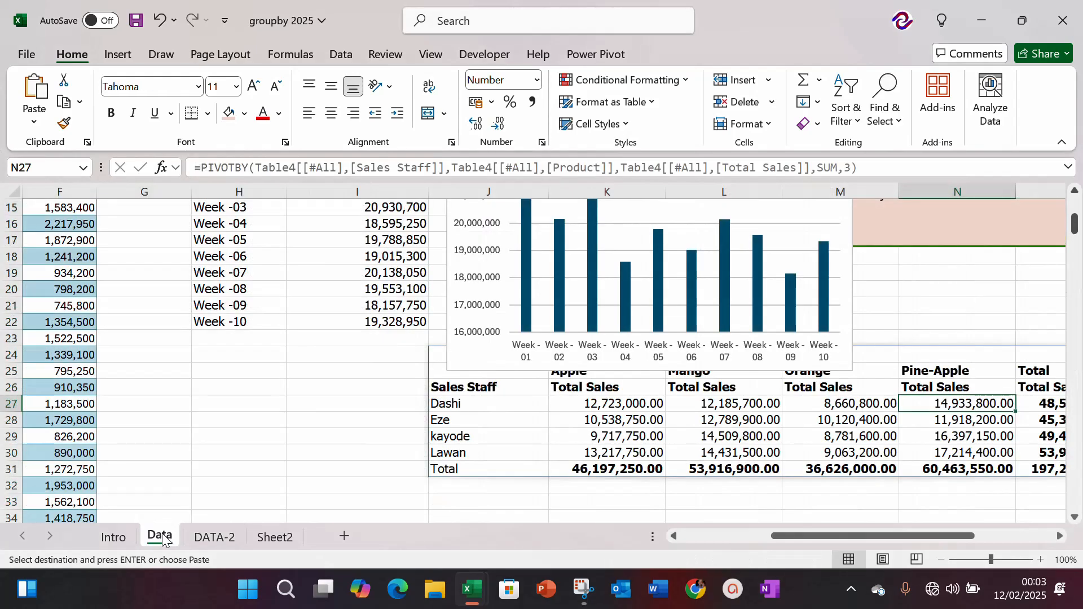
left_click(65, 376)
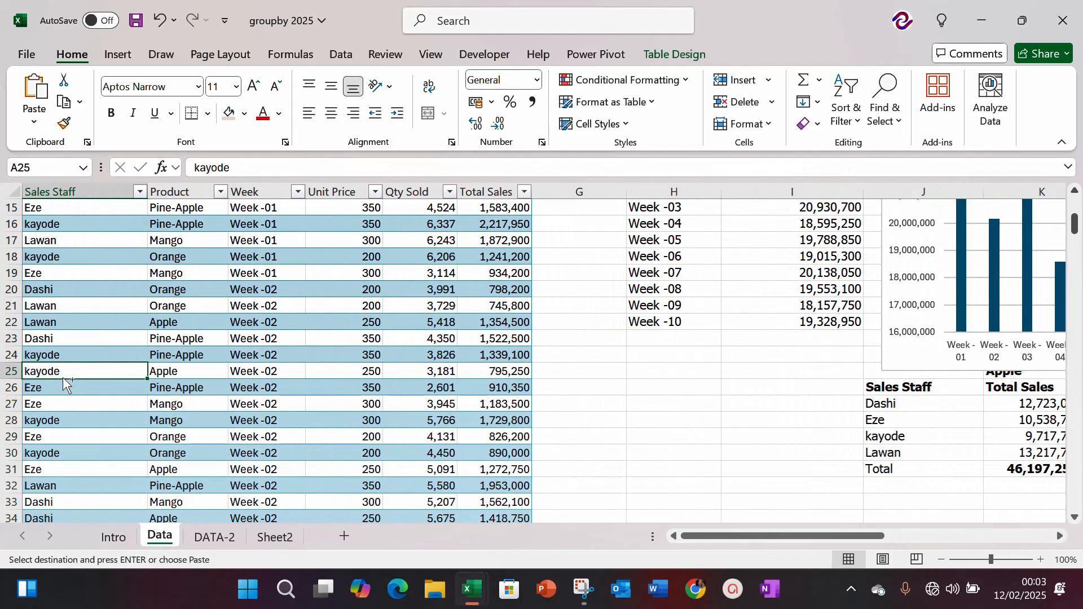
key("ctrl+Down")
key("Down")
key("Down")
key("Down")
key("Up")
key("Up")
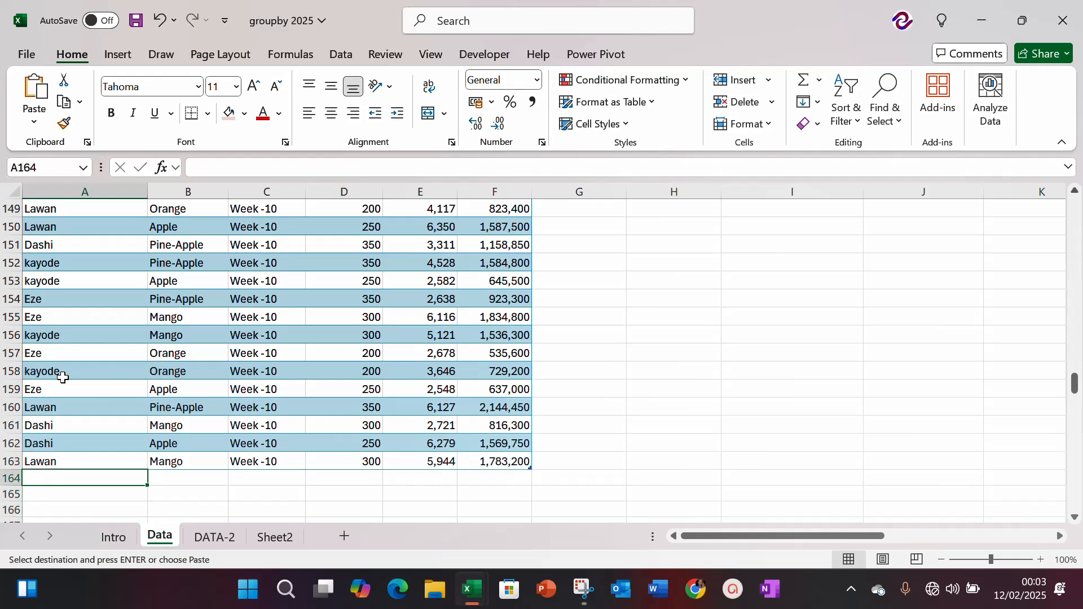
key("ctrl+v")
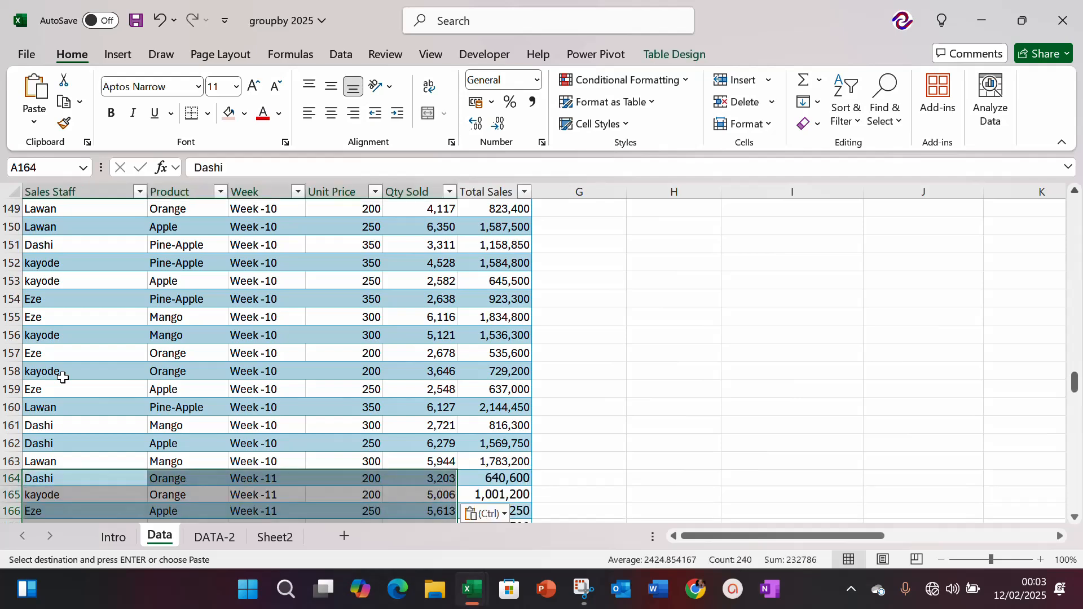
Step: Check the appended records down to the table's last row, and return to the header row beside the reports
key("Down")
key("Down")
key("Down")
key("Down")
key("Down")
key("Down")
key("Down")
key("Down")
key("Down")
key("Down")
key("Down")
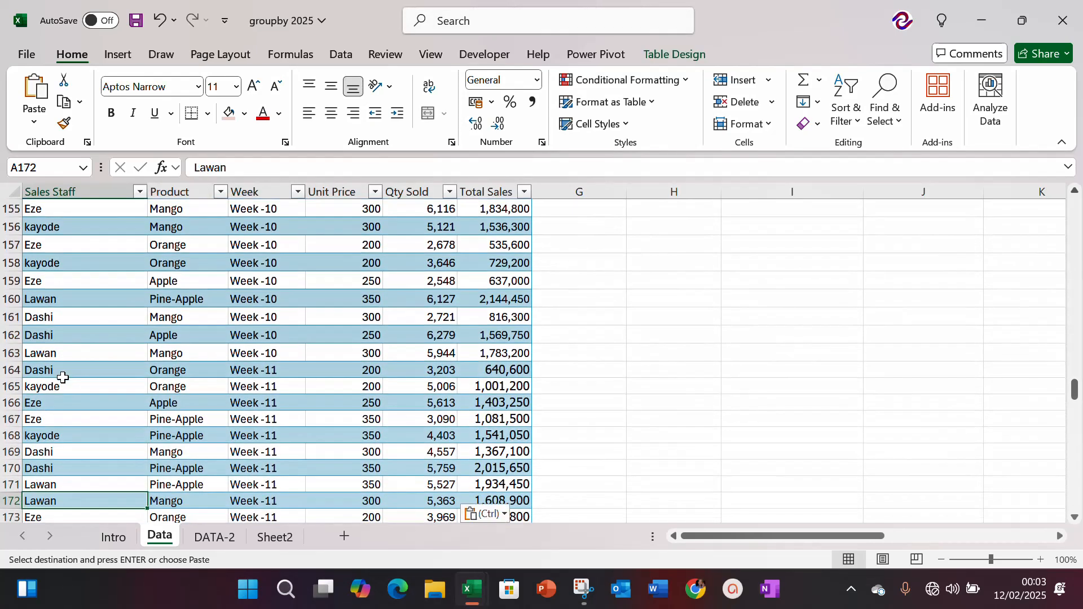
key("Down")
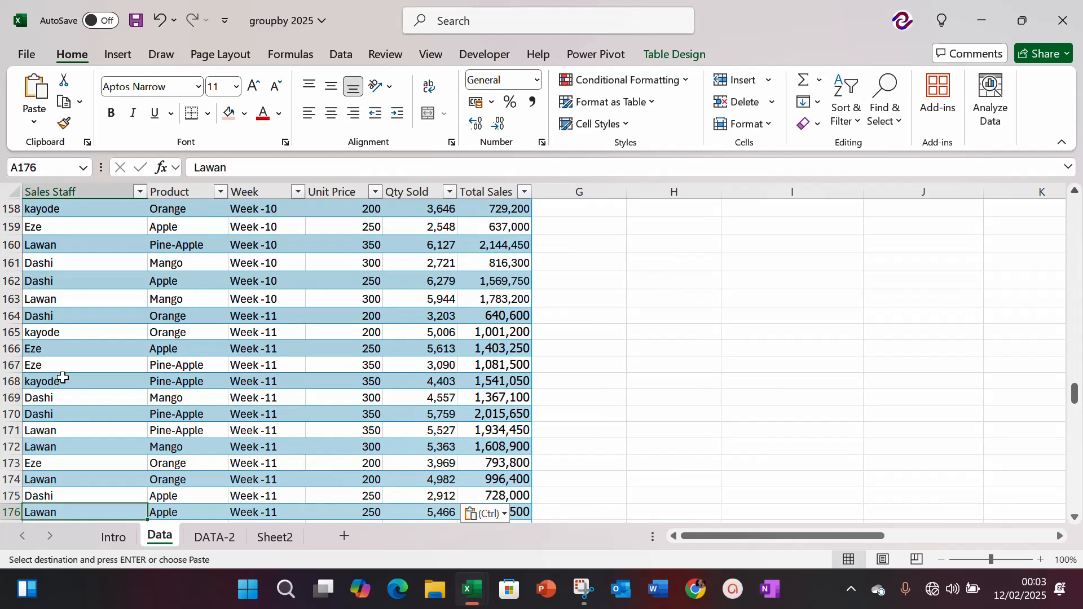
key("ctrl+Down")
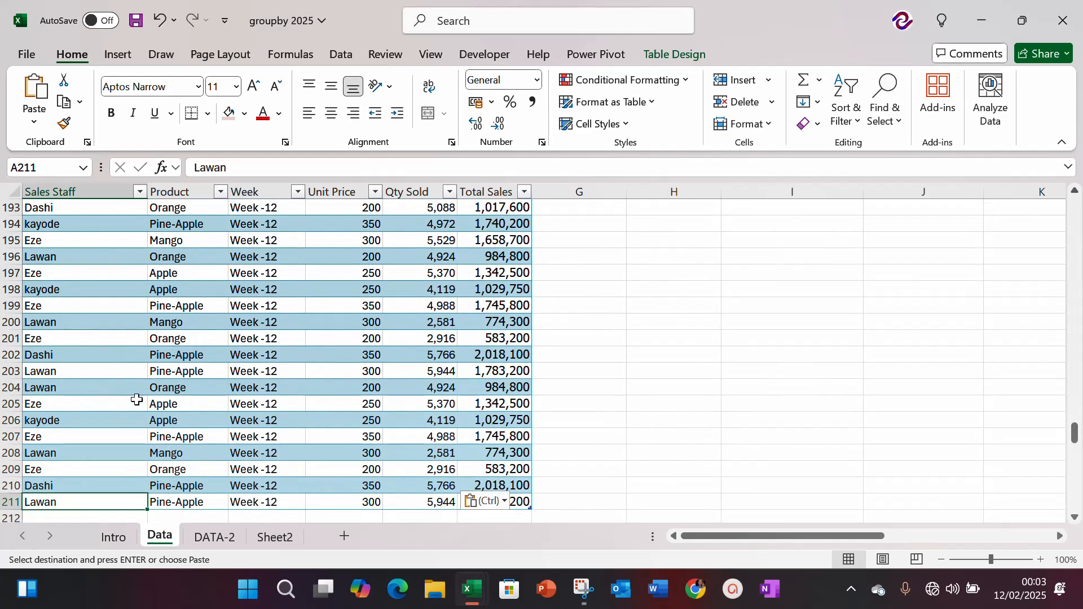
left_click(427, 289)
key("ctrl+Up")
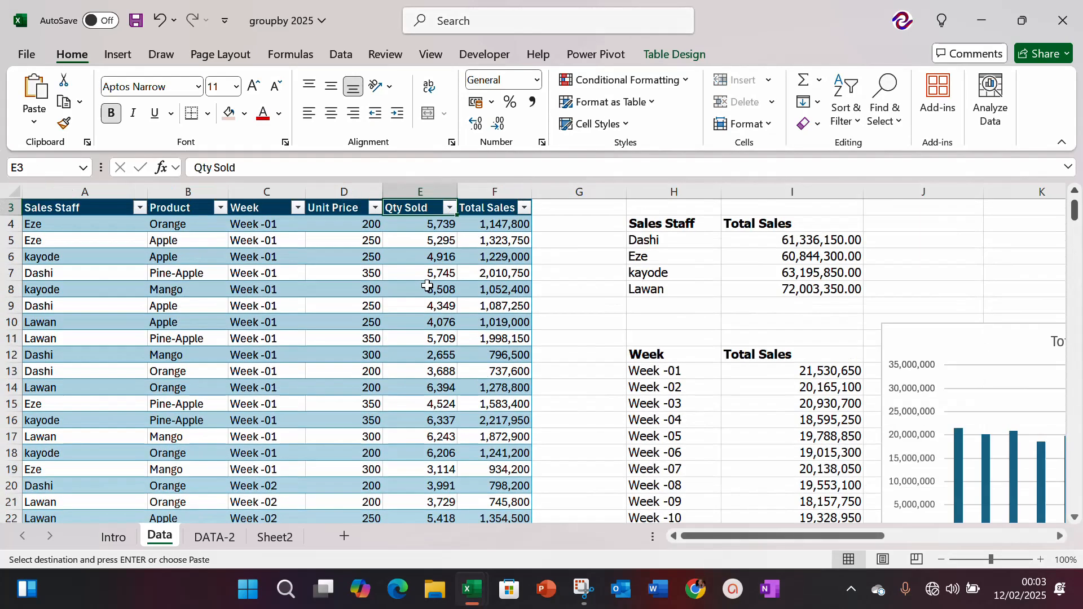
Step: Look down the updated Total Sales reports by staff and by week, through the Week -12 row
key("Right")
key("Right")
key("Right")
key("Right")
key("Down")
key("Down")
key("Down")
key("Down")
key("Down")
key("Down")
key("Down")
key("Down")
key("Down")
key("Down")
key("Down")
key("Down")
key("Down")
key("Down")
key("Down")
key("Down")
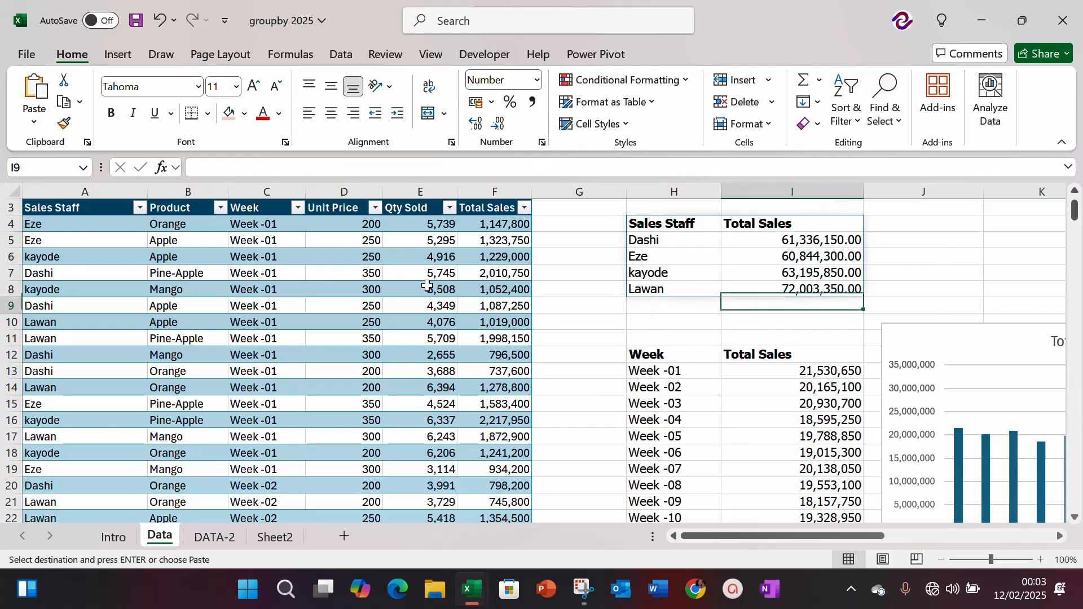
key("Down")
key("Down")
key("Down")
key("Down")
key("Down")
key("Down")
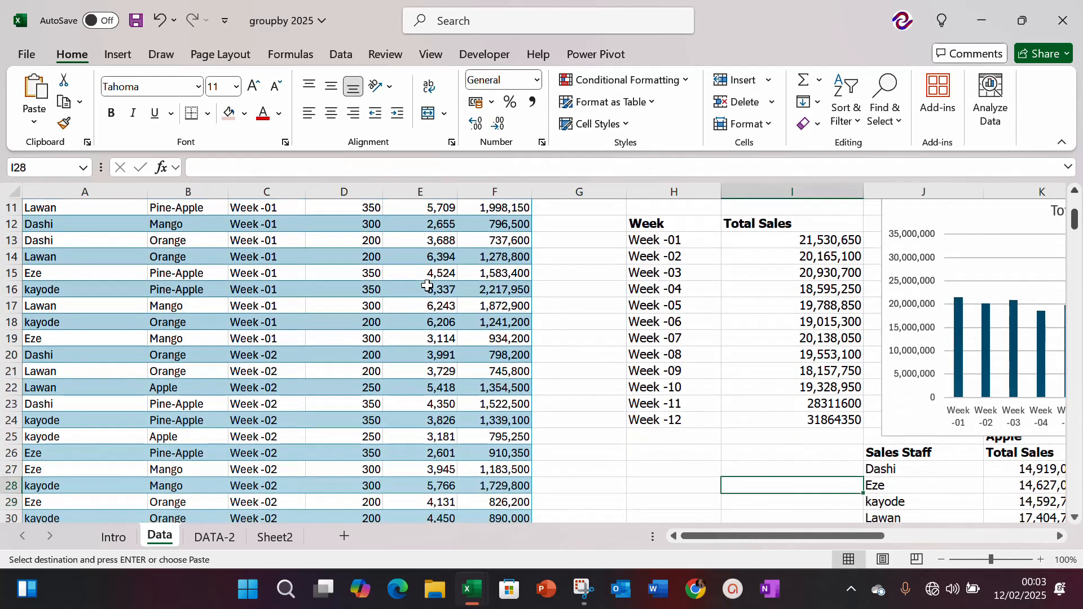
Step: Format the weekly totals in I21:I24, Week -09 to Week -12, with thousands separators and no decimal places
key("Up")
key("Up")
key("Up")
key("Up")
key("shift+Down")
key("shift+Down")
key("shift+Down")
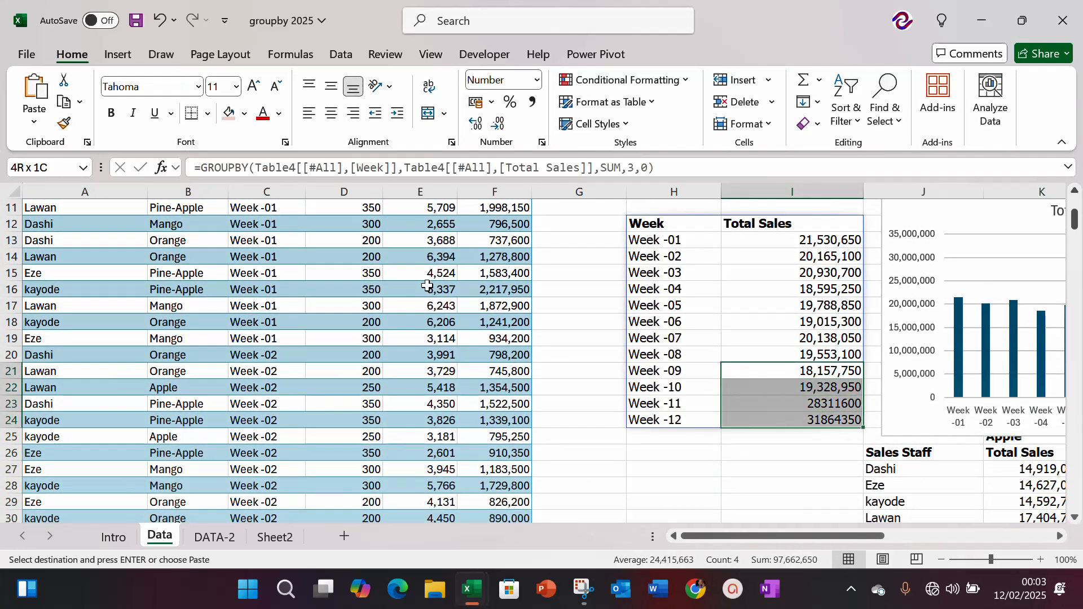
key("ctrl+shift+1")
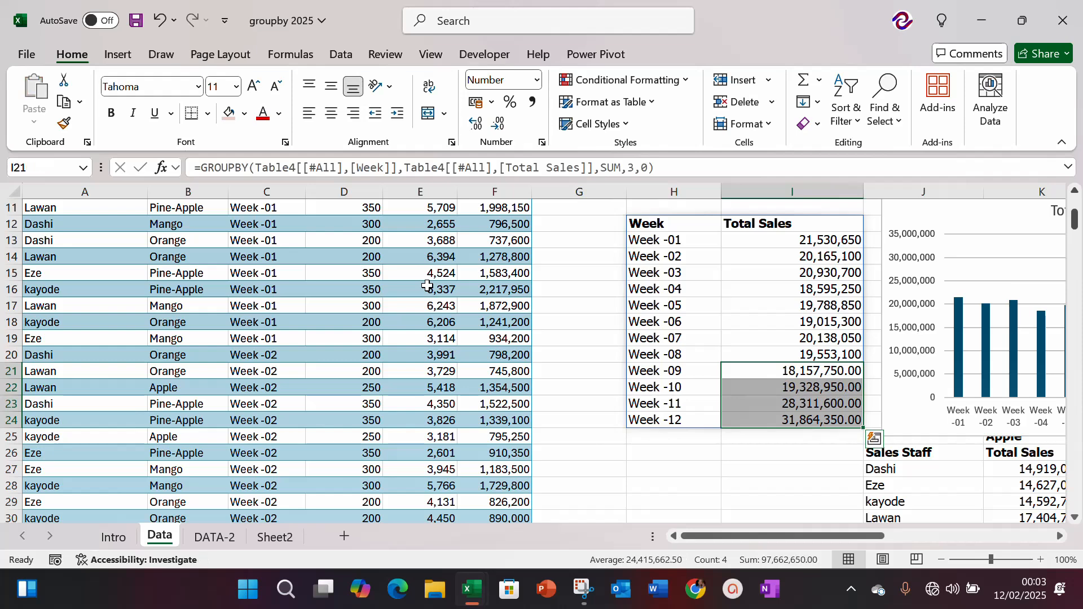
left_click(499, 127)
left_click(499, 127)
left_click(695, 443)
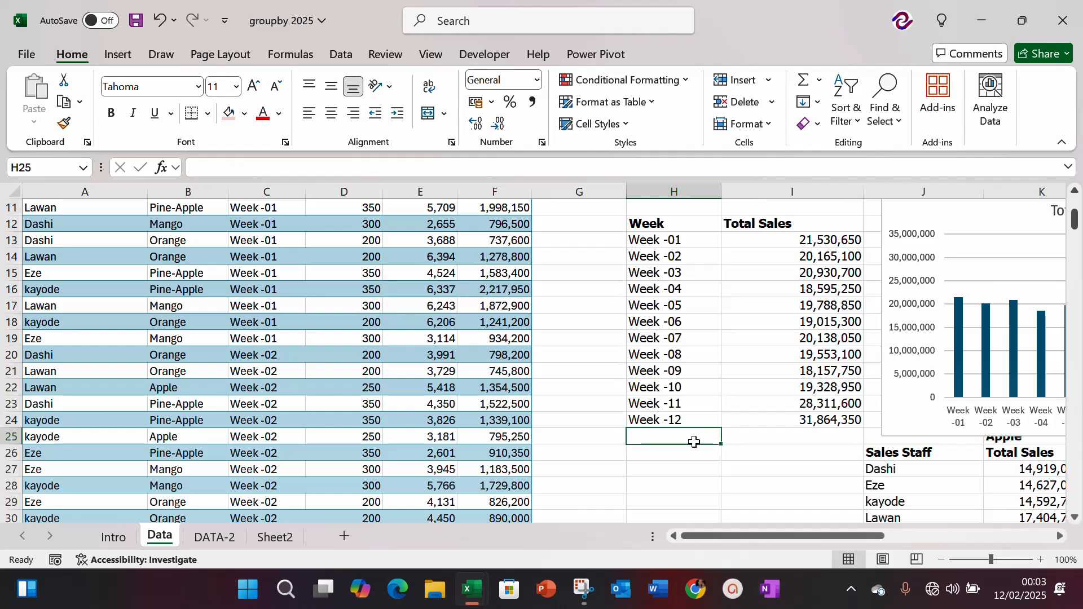
Step: Look across the weekly sales chart and the staff and product report, and return to the sales table's Sales Staff column
key("Tab")
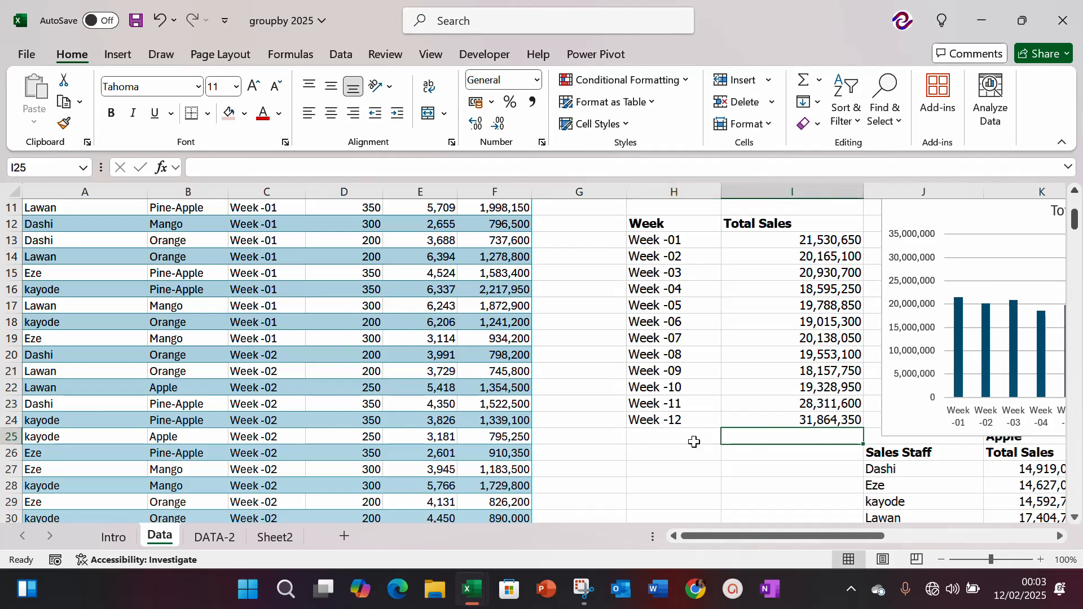
key("Tab")
key("Tab")
key("Tab")
key("Tab")
key("Tab")
key("Tab")
key("Tab")
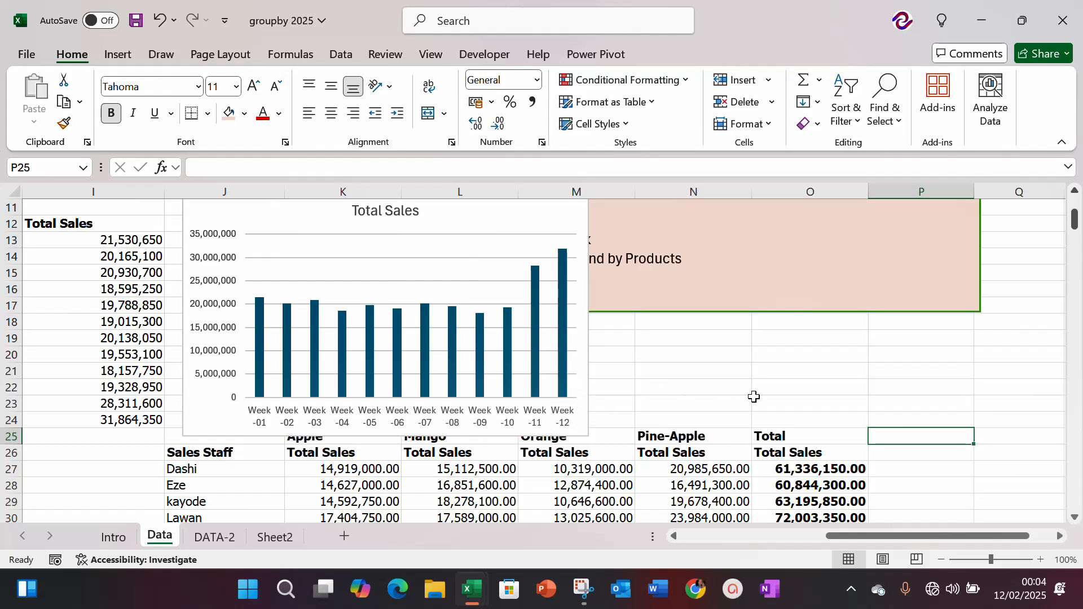
left_click(72, 368)
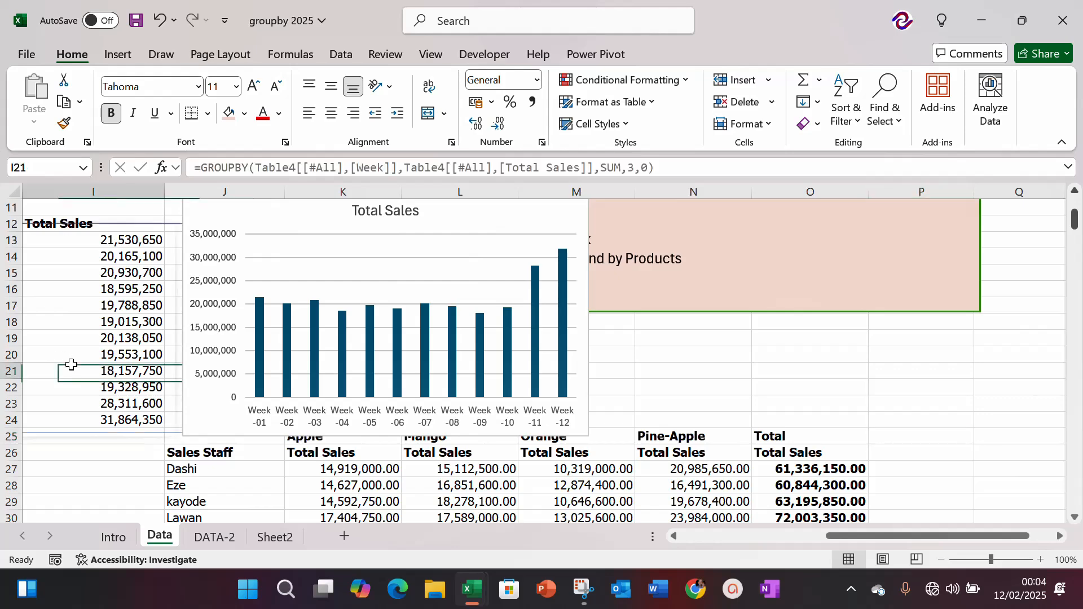
key("Left")
key("ctrl+Left")
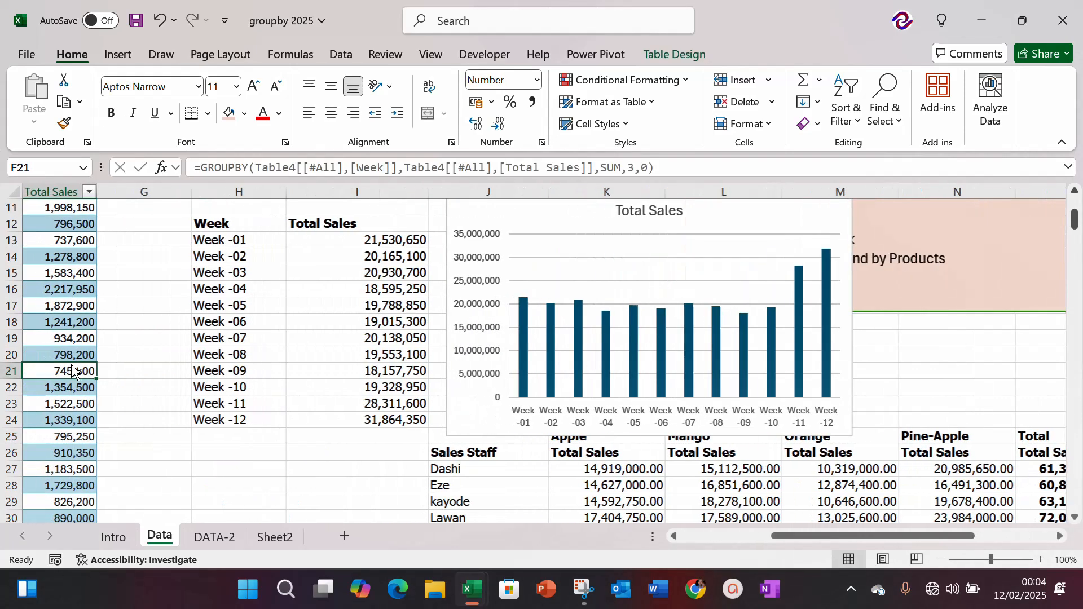
key("ctrl+Left")
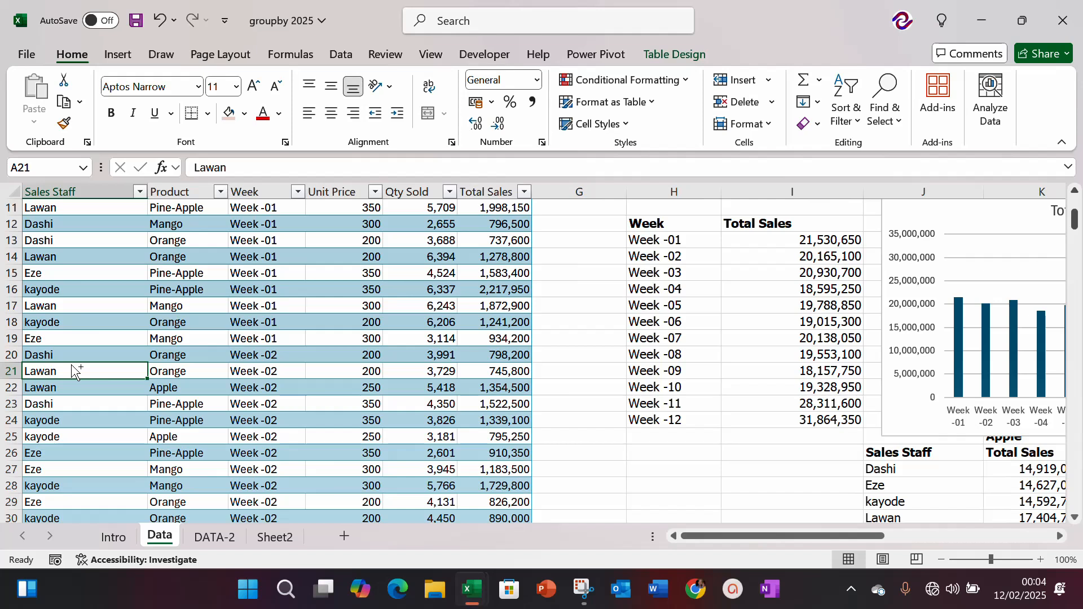
key("Down")
key("Down")
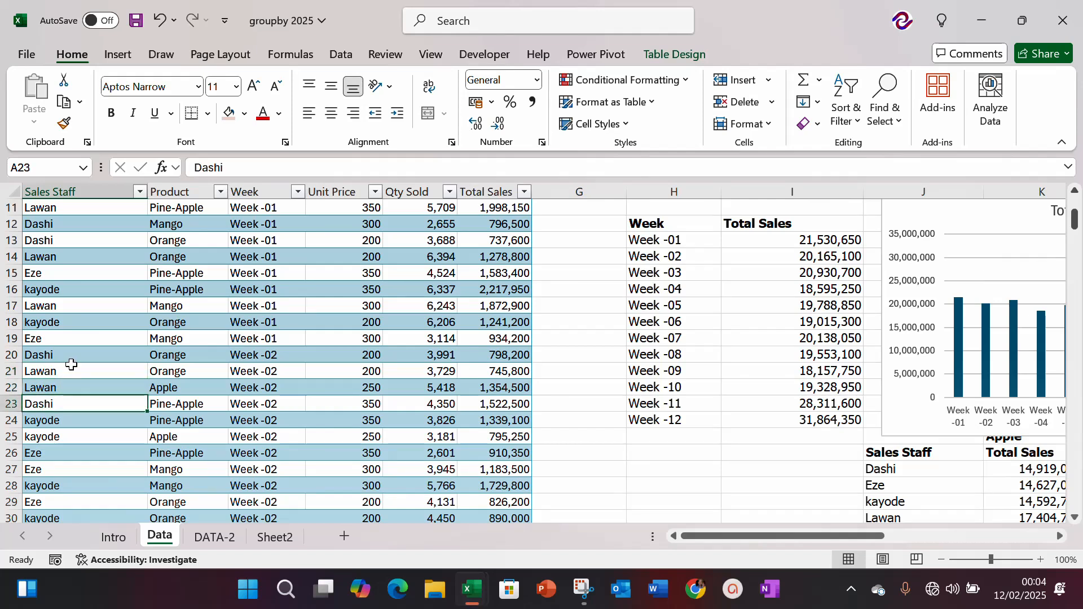